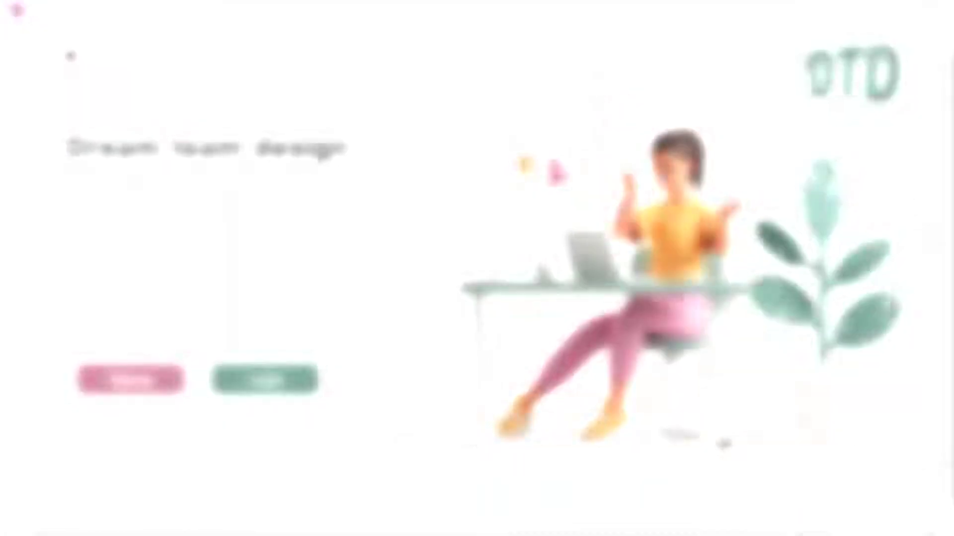
Scroll through the website preview and slide the Users Comments carousel to see more comments.
scroll(850, 100, "down", 5)
scroll(849, 99, "down", 5)
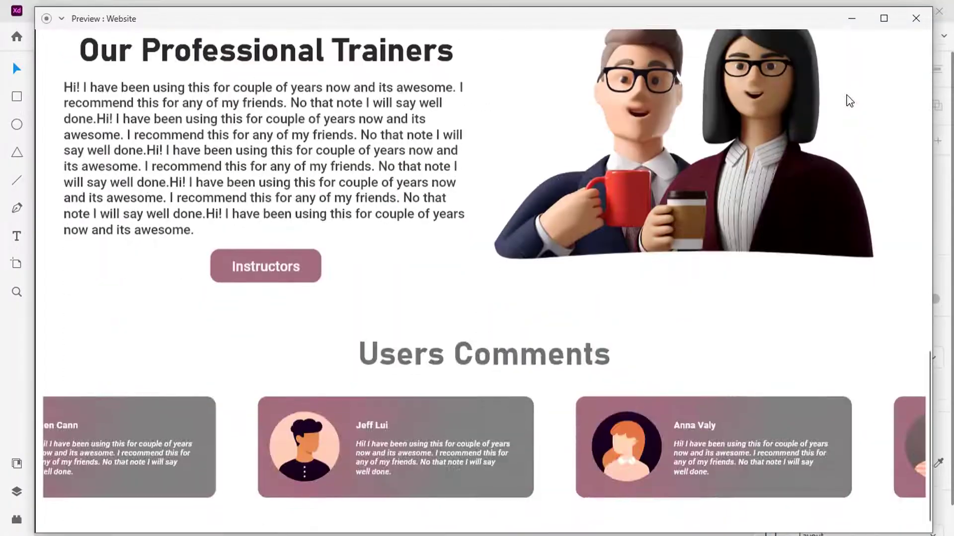
left_click_drag(398, 447, 597, 496)
scroll(597, 497, "up", 10)
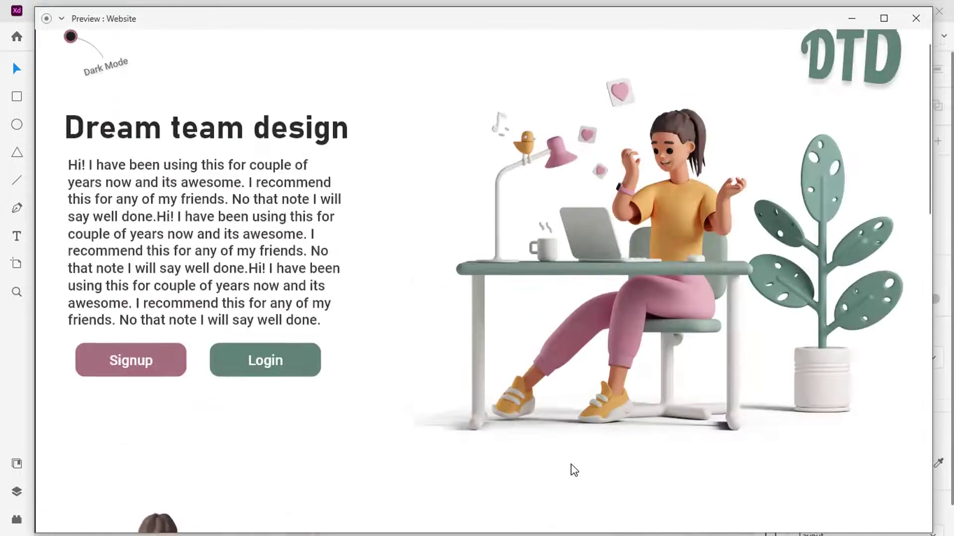
Switch the preview page to dark mode and scroll through its sections.
left_click(70, 59)
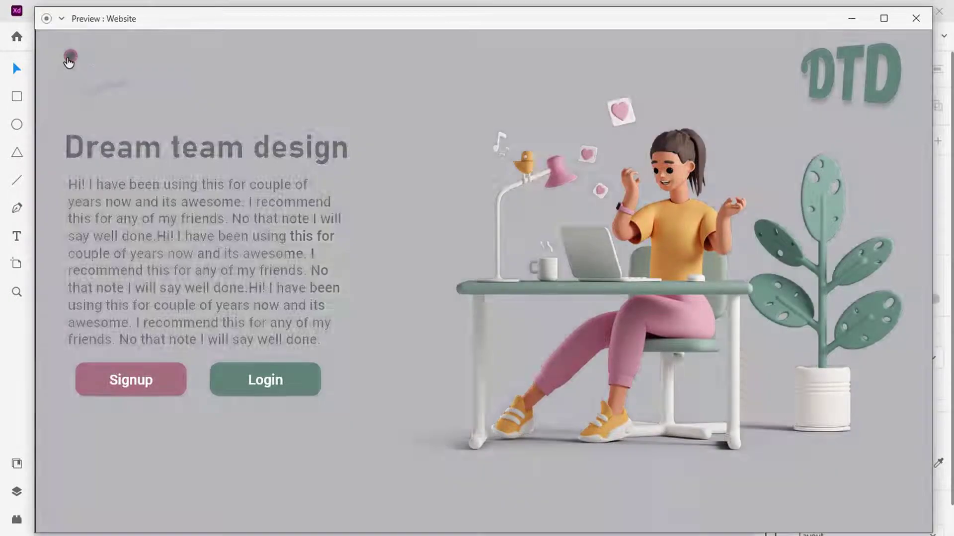
scroll(150, 193, "down", 8)
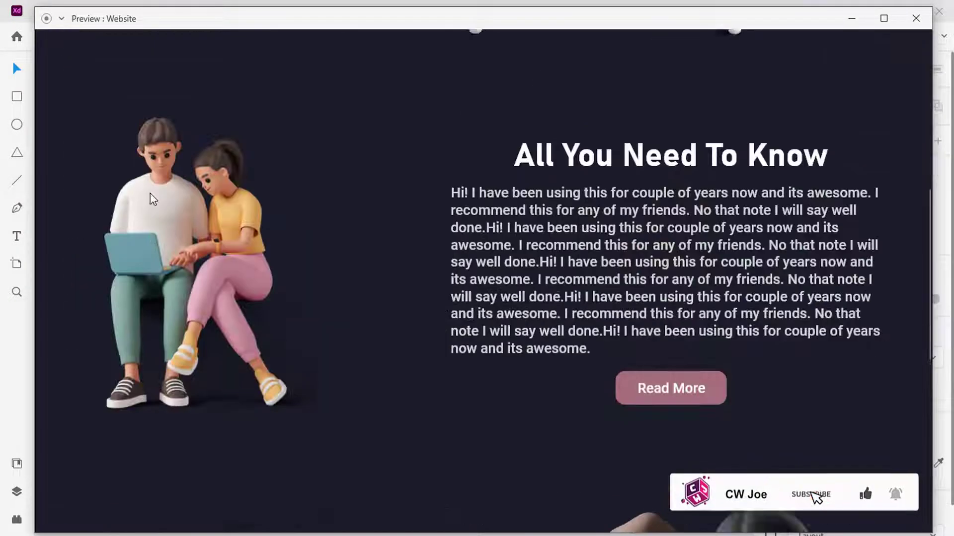
scroll(133, 440, "left", 2)
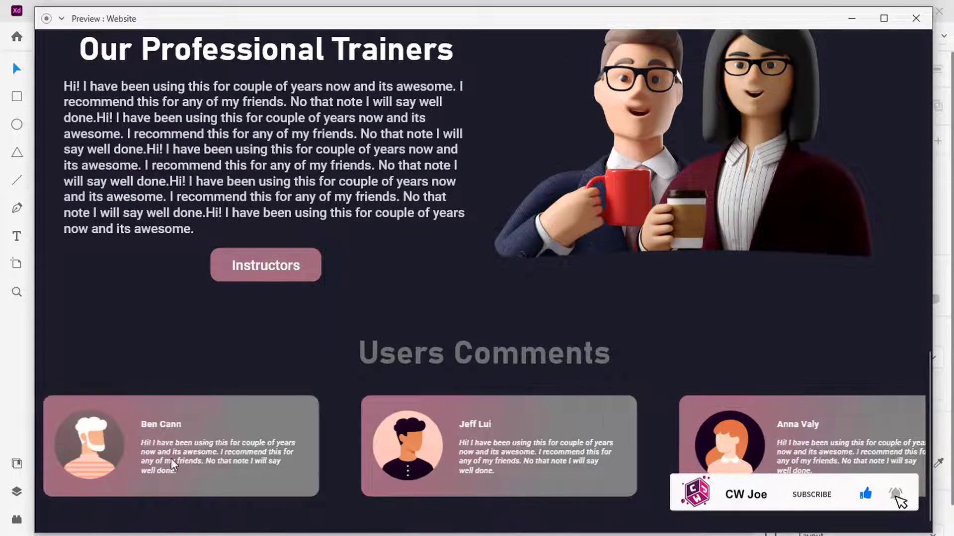
scroll(171, 458, "right", 5)
scroll(234, 368, "up", 8)
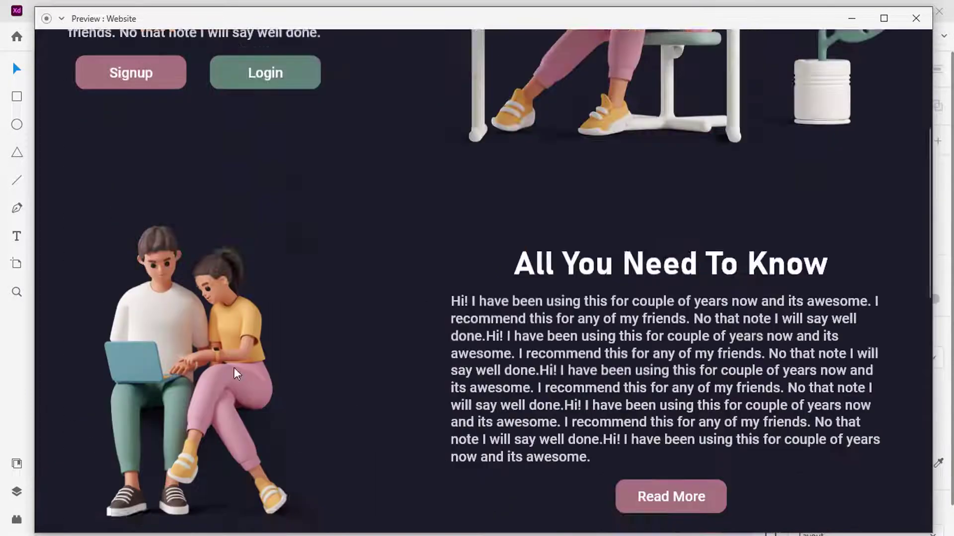
Return the preview to light mode, create a Web 1920 document, and save it as Website.
left_click(72, 57)
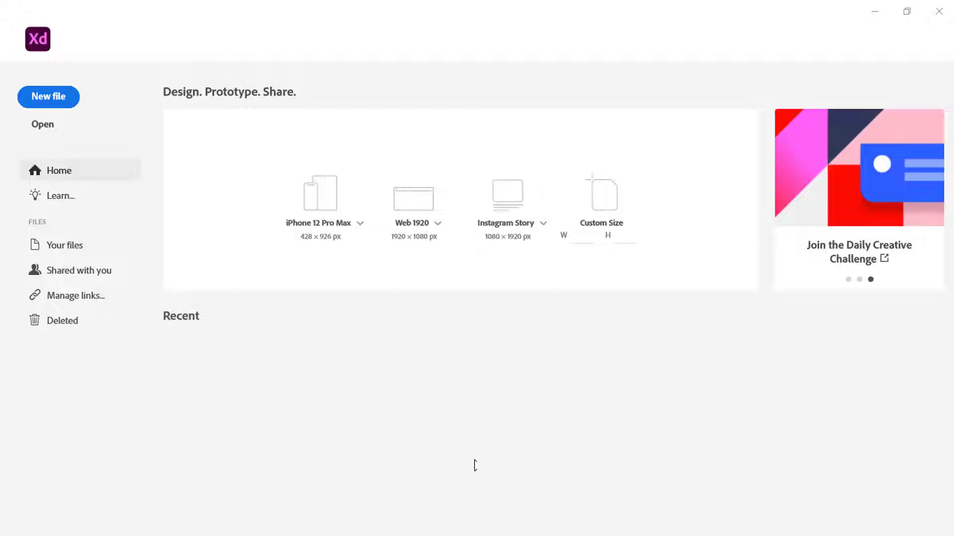
left_click(402, 216)
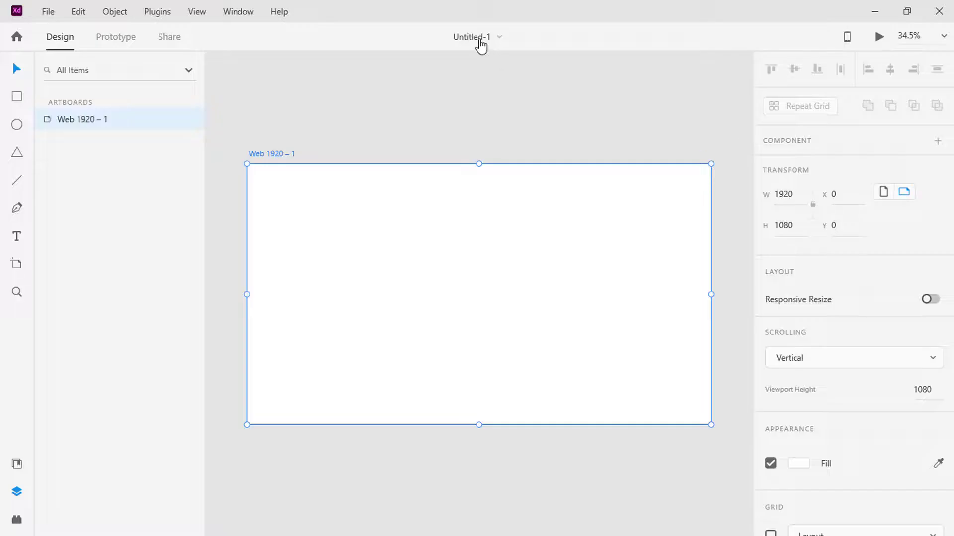
key("ctrl+s")
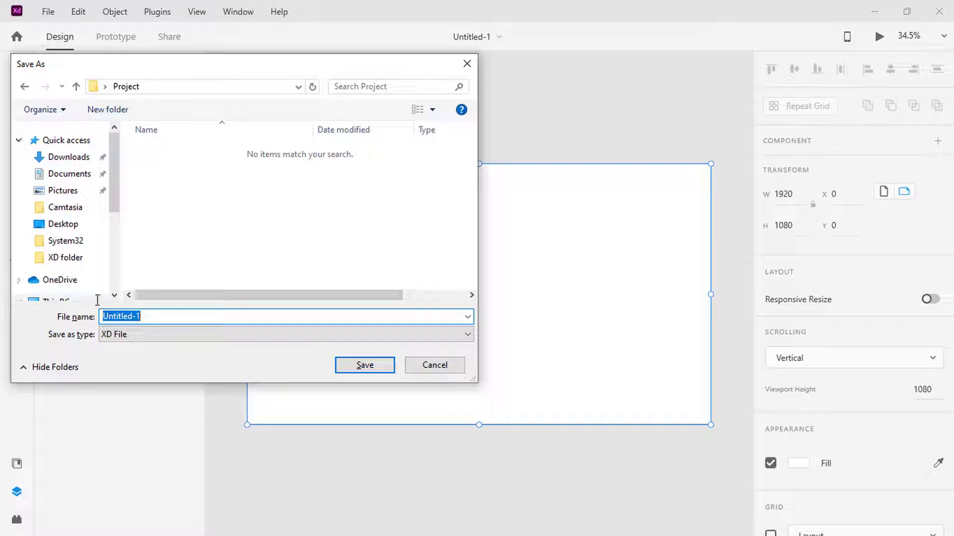
type("Website")
key("Return")
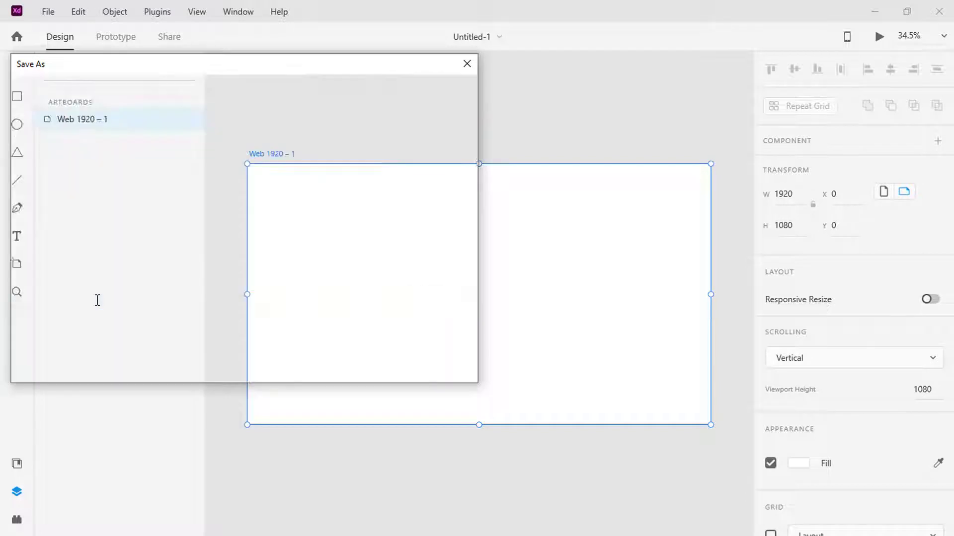
Rename the artboard to 'Light Mode' from the Layers panel.
right_click(109, 125)
left_click(130, 269)
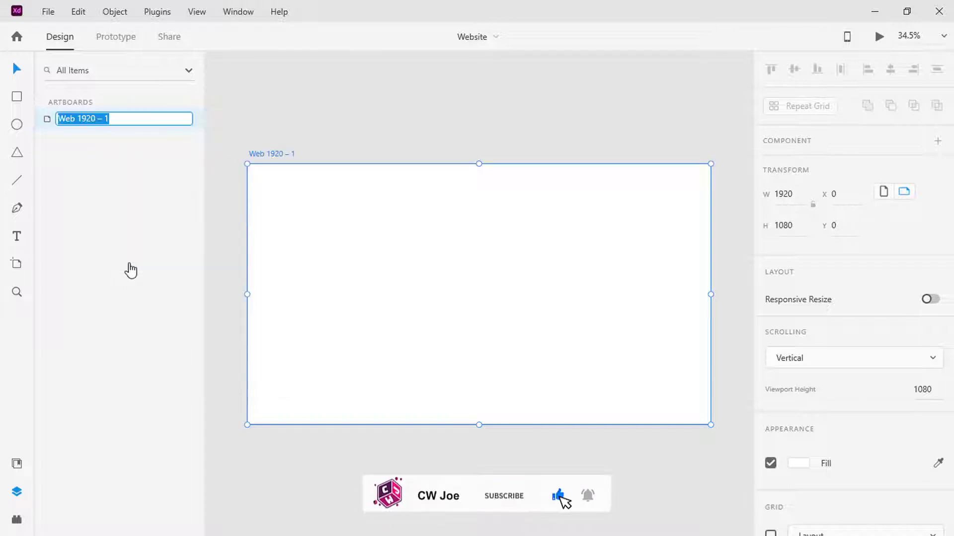
type("Light Mode")
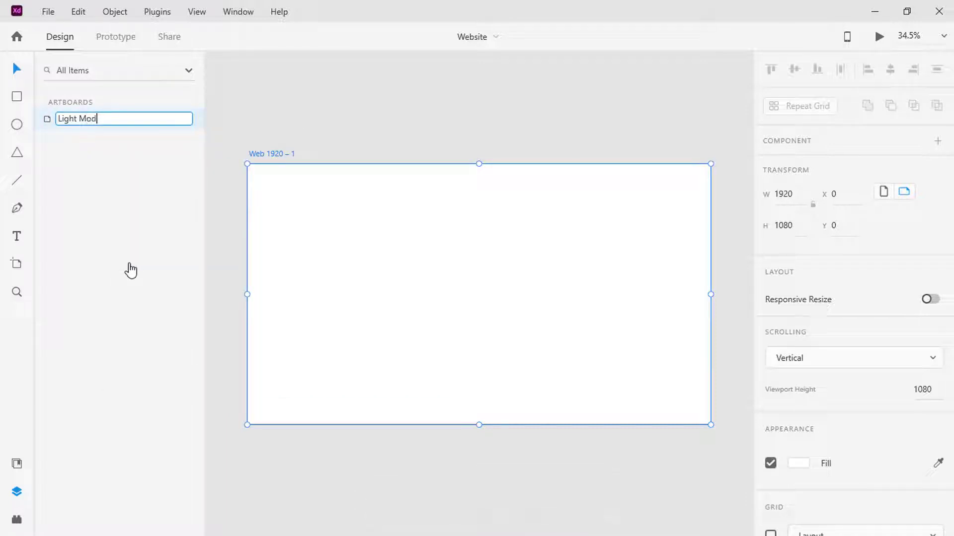
key("Return")
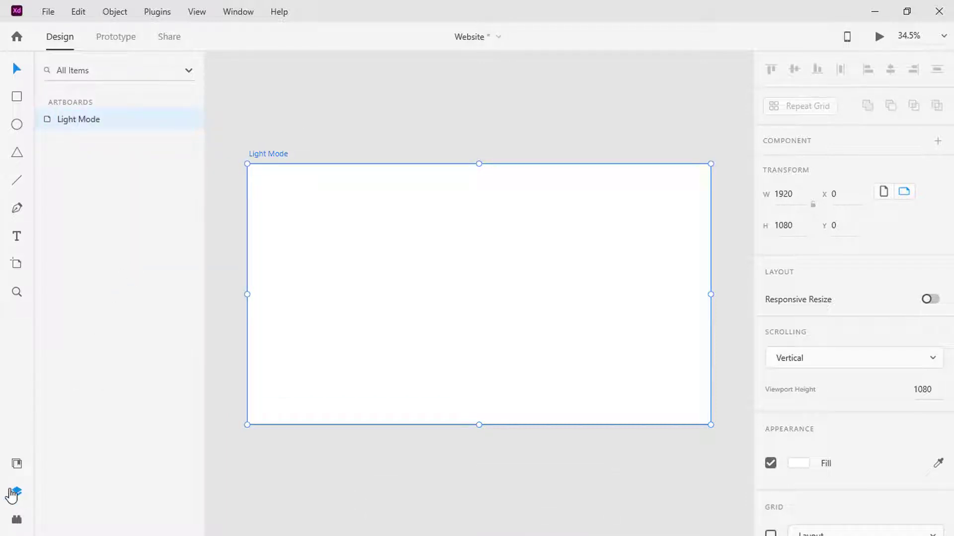
Add a vertical guide near the artboard's left edge and a horizontal guide near its bottom.
left_click(12, 492)
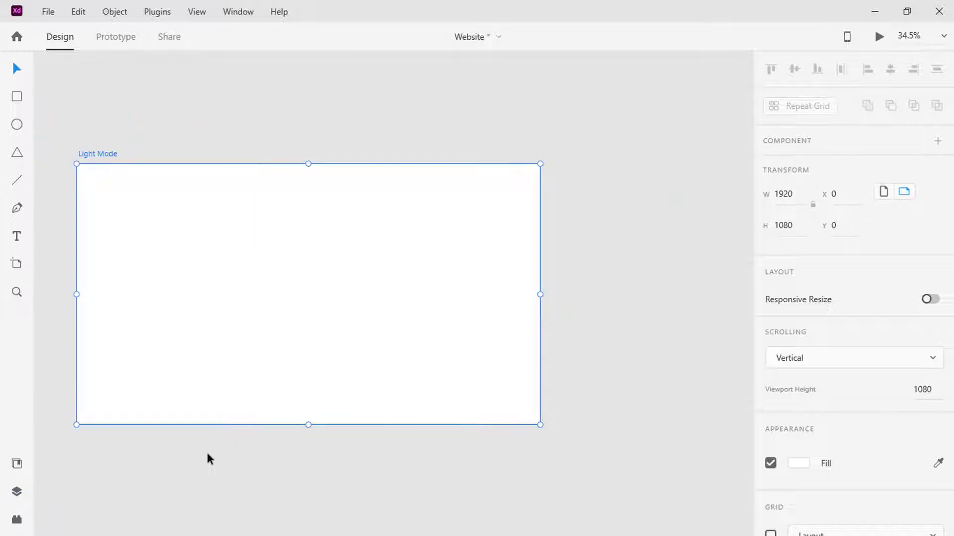
scroll(207, 451, "up", 2)
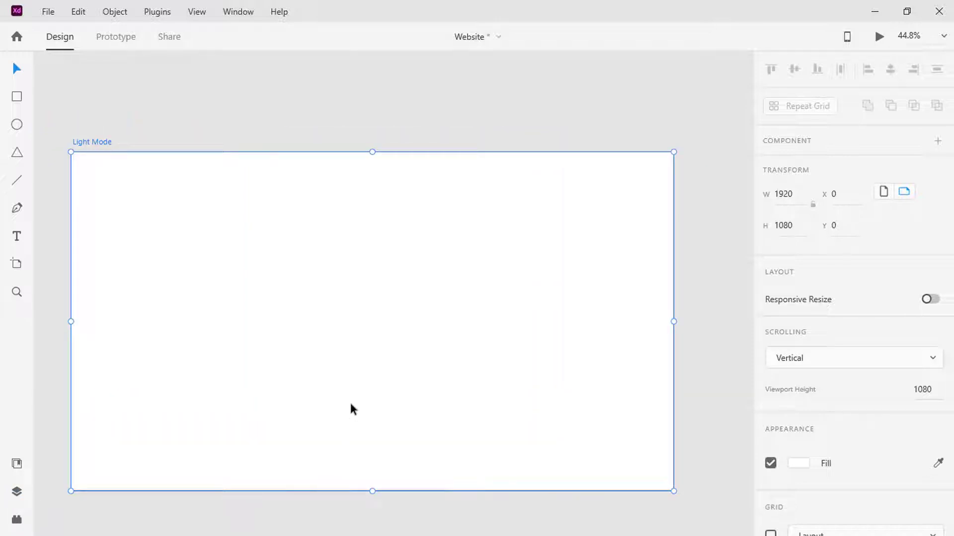
left_click_drag(76, 317, 653, 350)
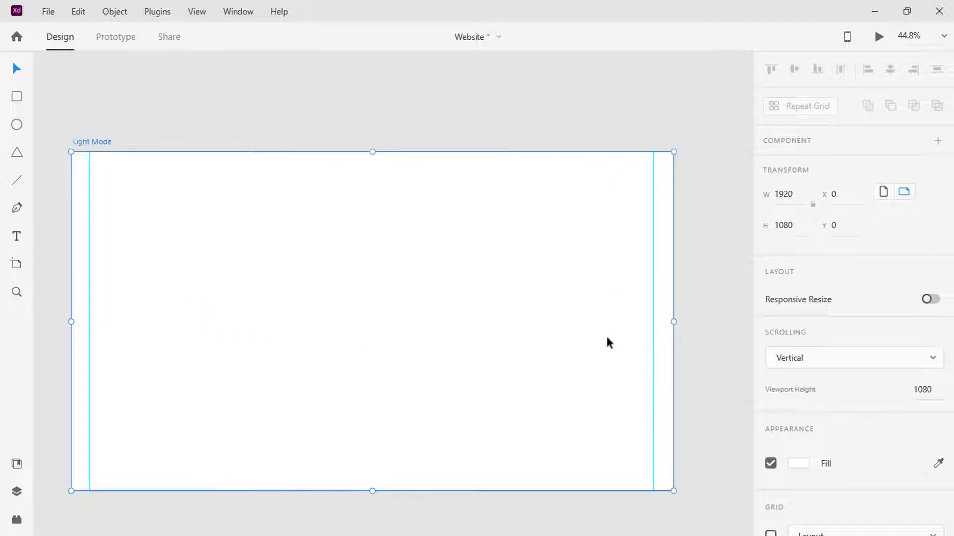
left_click_drag(349, 152, 296, 473)
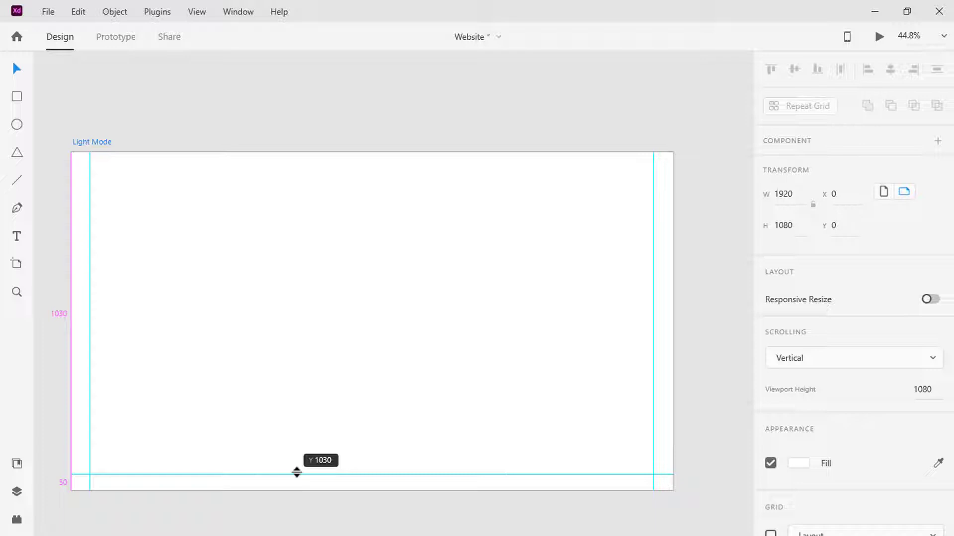
left_click_drag(296, 472, 298, 460)
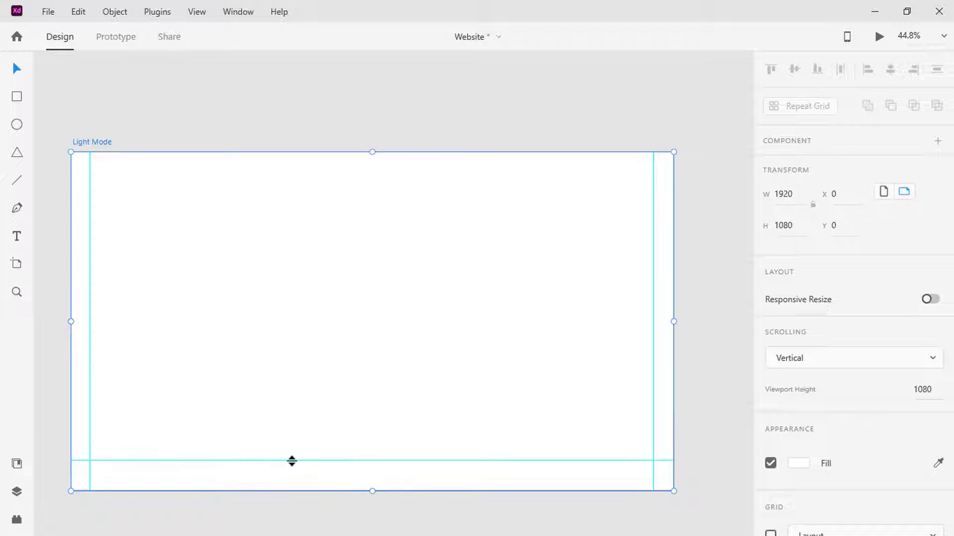
Add the DTD logo text in Bulletto Killa at font size 150.
left_click(18, 236)
left_click(386, 219)
type("BTN")
key("ctrl+a")
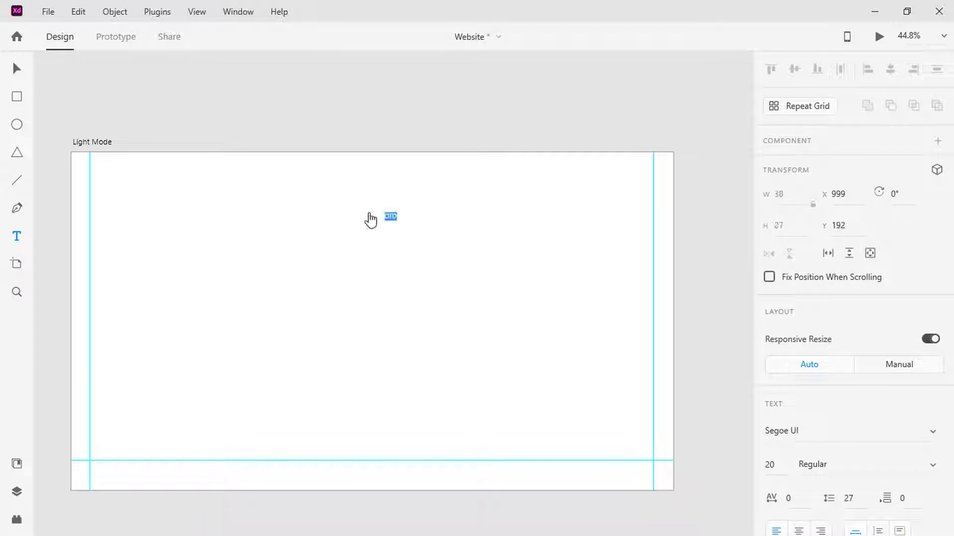
left_click(931, 432)
scroll(901, 392, "up", 10)
scroll(901, 392, "up", 8)
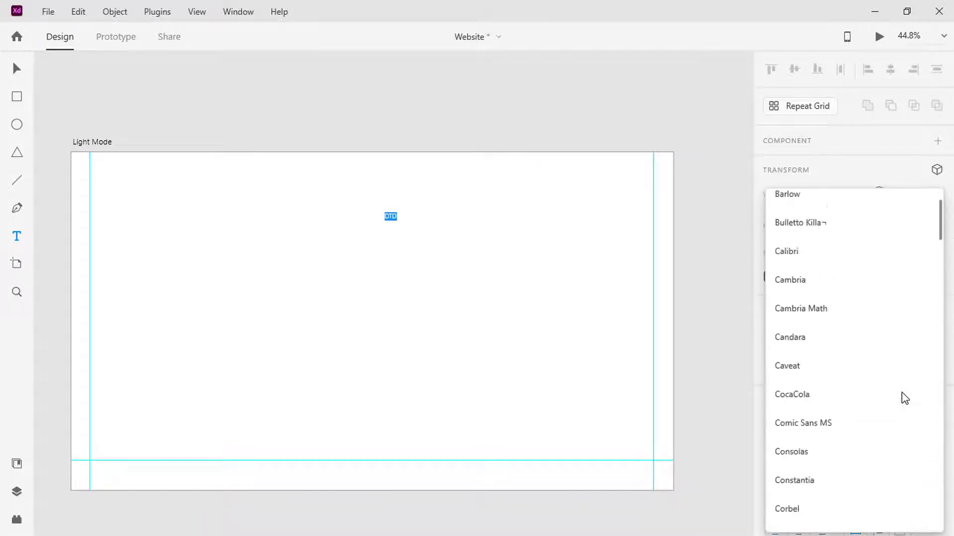
left_click(815, 329)
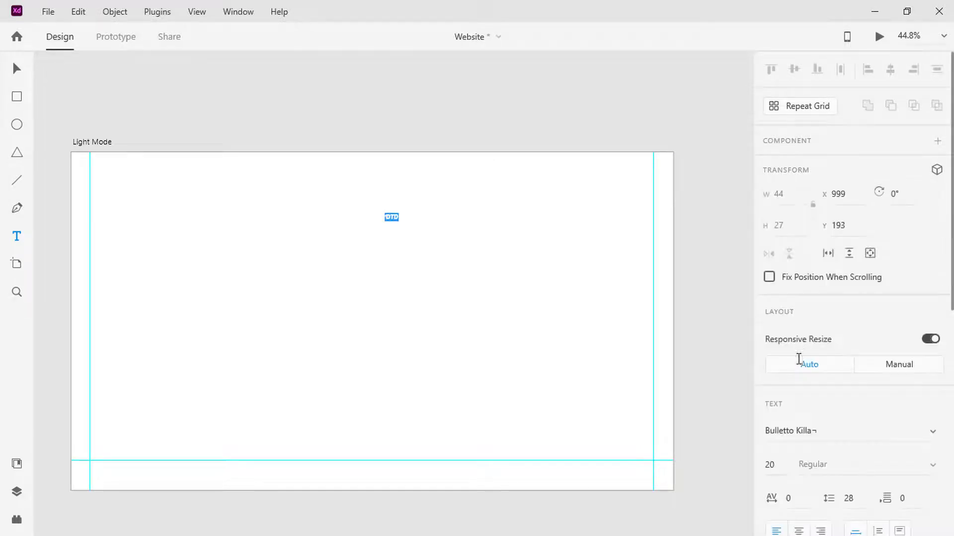
key("BackSpace")
key("BackSpace")
type("150")
key("Return")
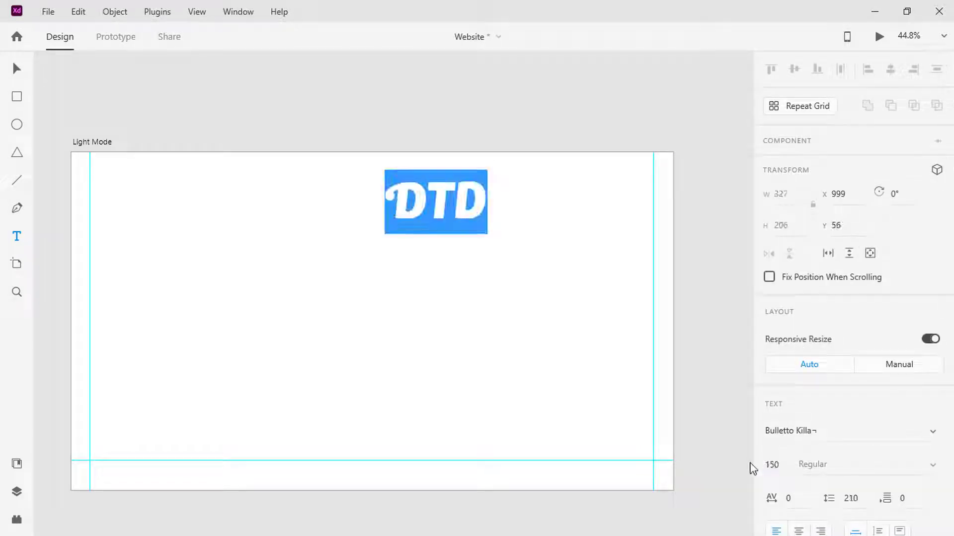
Try a -40° 3D Y rotation on the logo, remove it, and move the logo top-right.
left_click(937, 170)
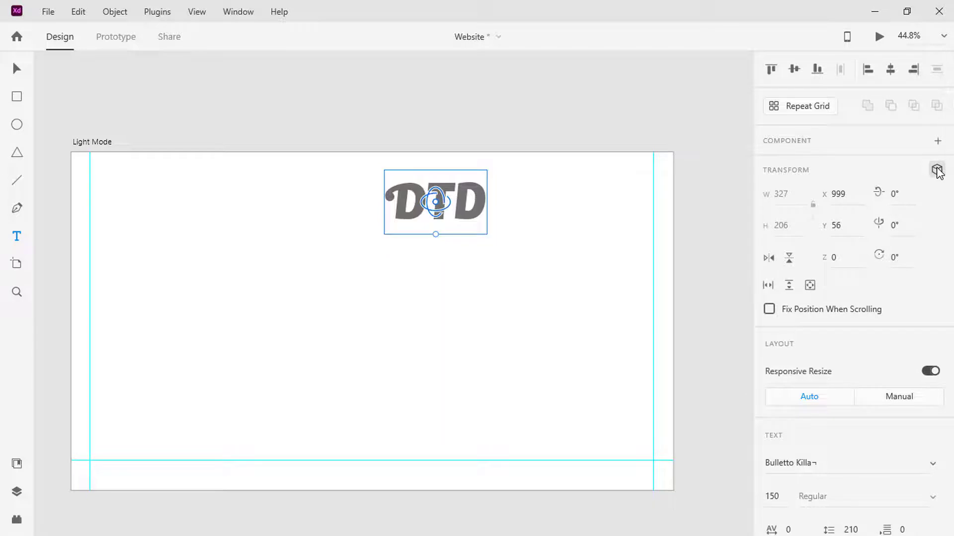
left_click(897, 226)
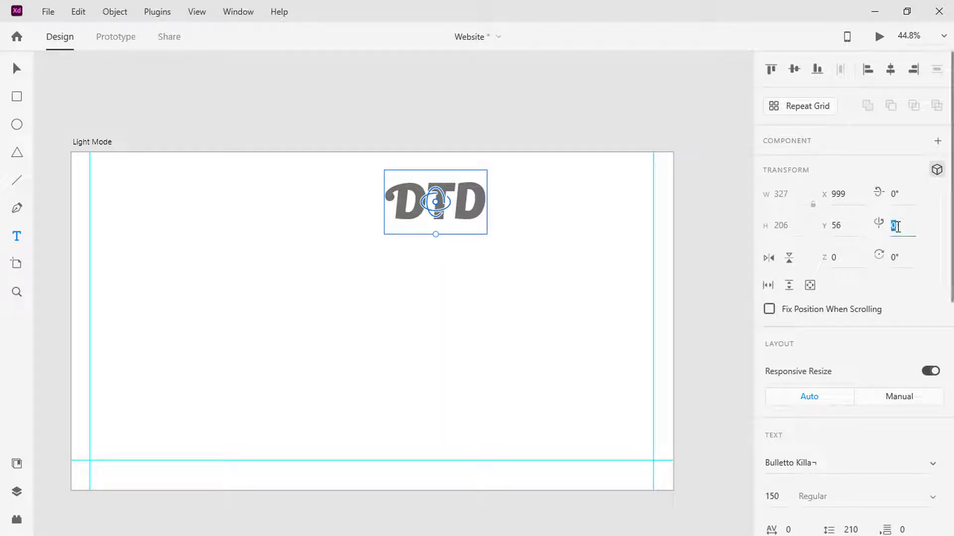
type("-40")
key("Return")
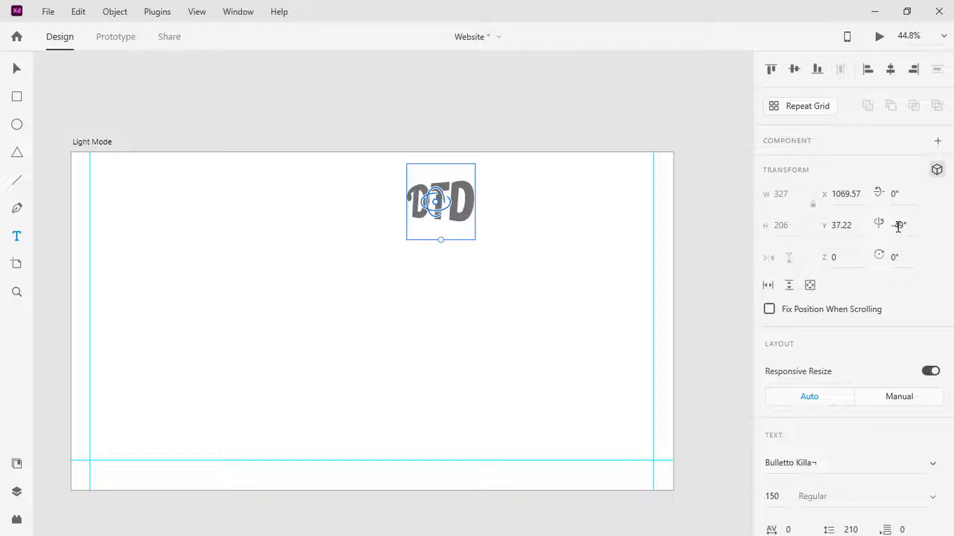
left_click(937, 169)
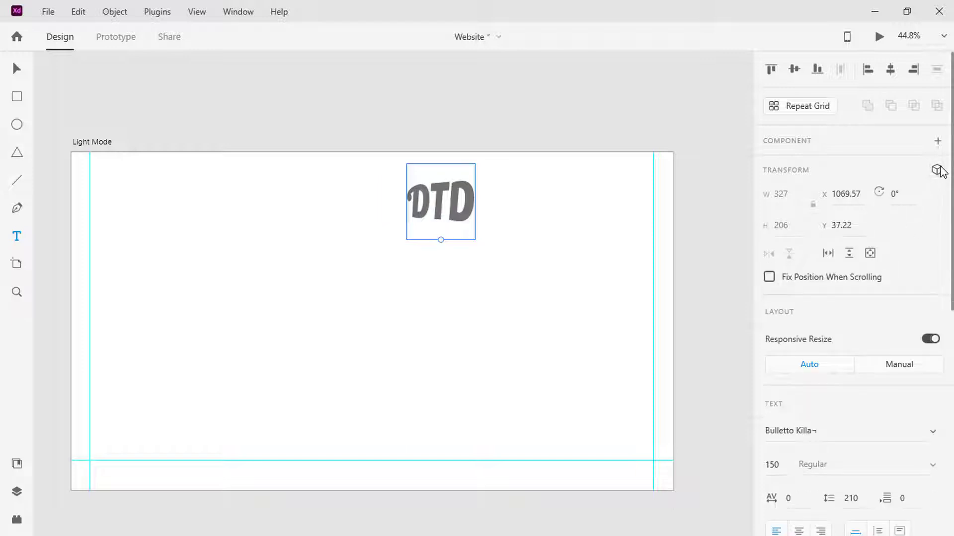
left_click_drag(449, 212, 627, 195)
Drag casual-life-3d-likes.png from the Illustrate Char folder into the Adobe XD artboard.
key("alt+Tab")
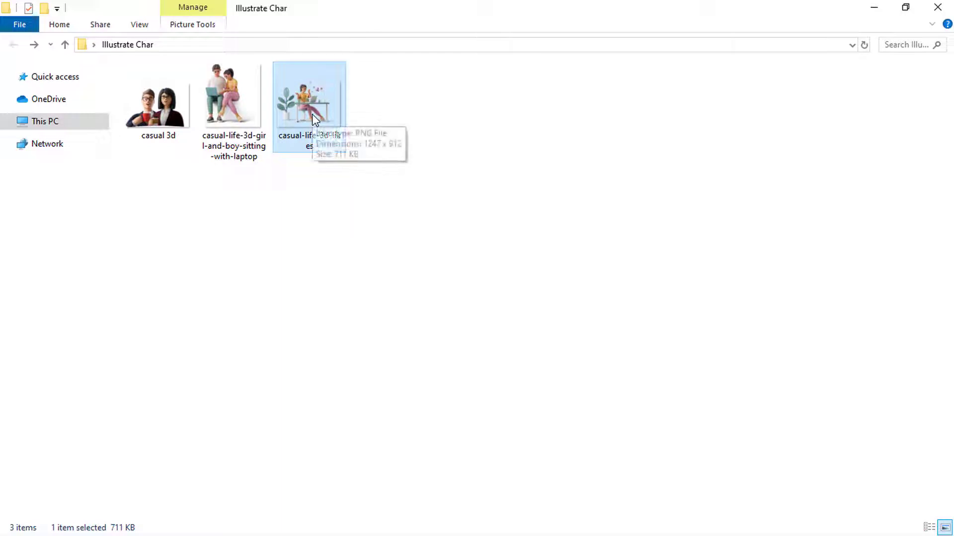
left_click_drag(447, 124, 166, 148)
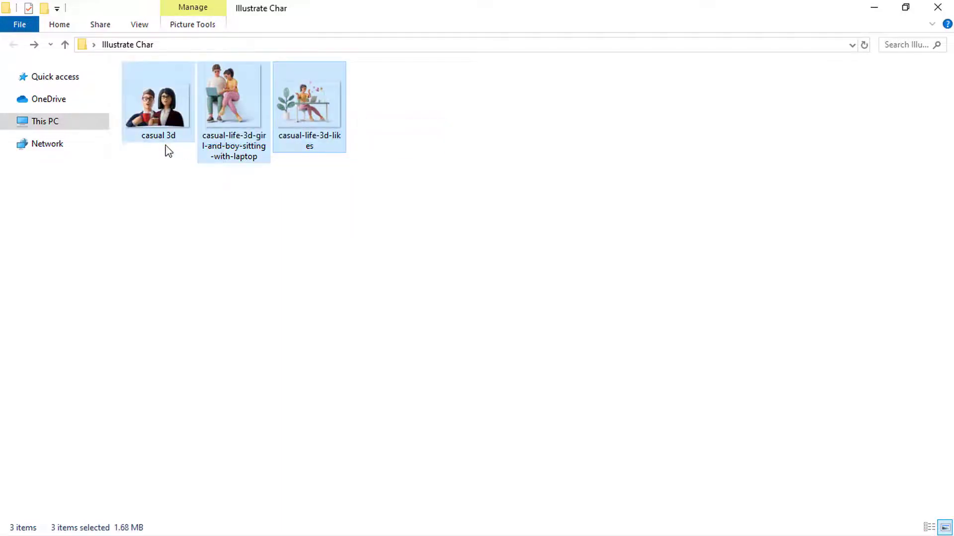
left_click(286, 189)
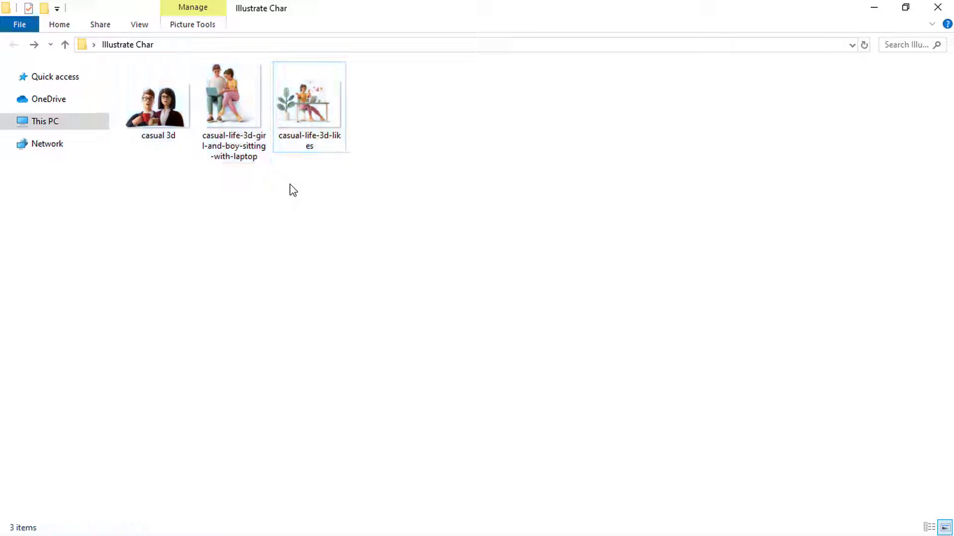
left_click_drag(314, 121, 476, 322)
key("alt+Tab")
Flip the desk illustration horizontally, shrink it slightly, and place it on the right side.
left_click(769, 254)
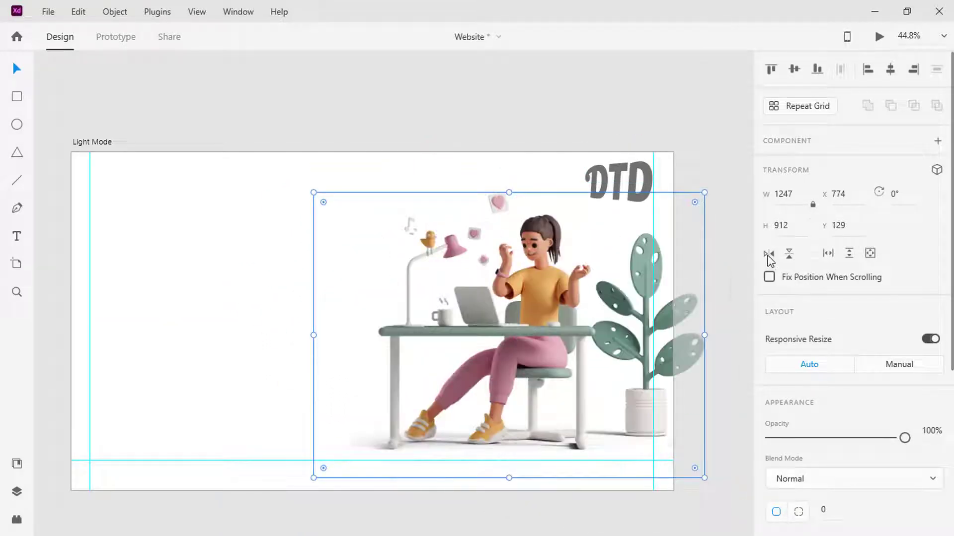
left_click_drag(592, 310, 526, 304)
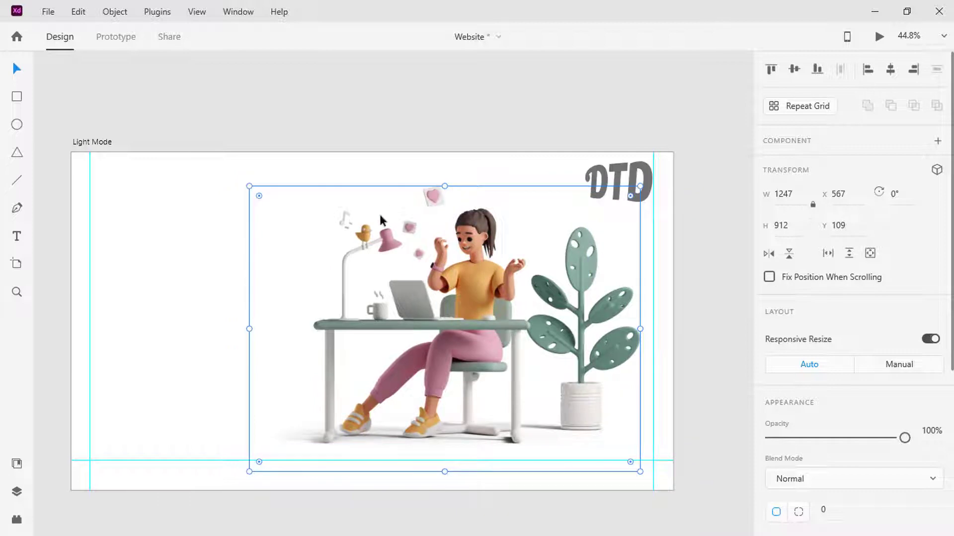
left_click_drag(249, 186, 278, 203)
left_click_drag(462, 287, 476, 276)
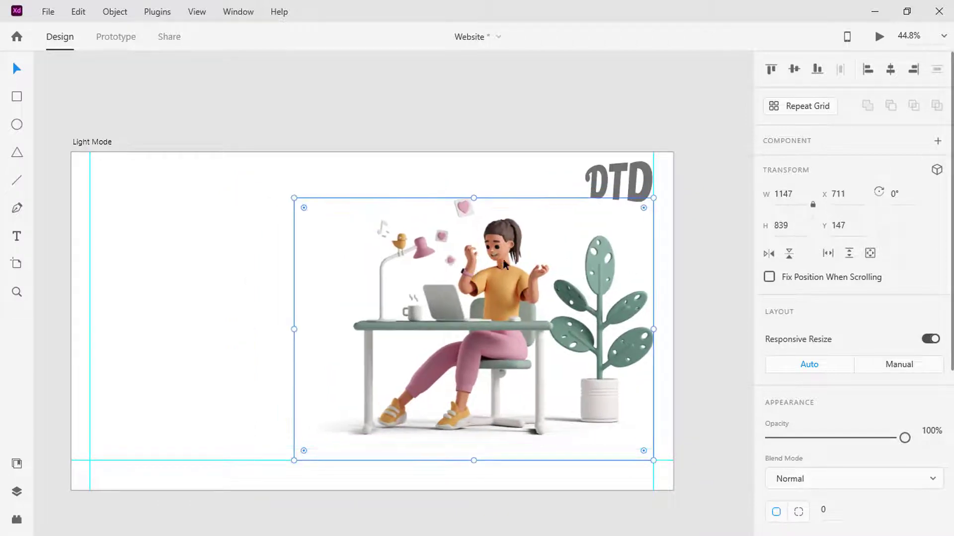
Fill the DTD logo with the plant leaf's green and add a drop shadow.
left_click(629, 183)
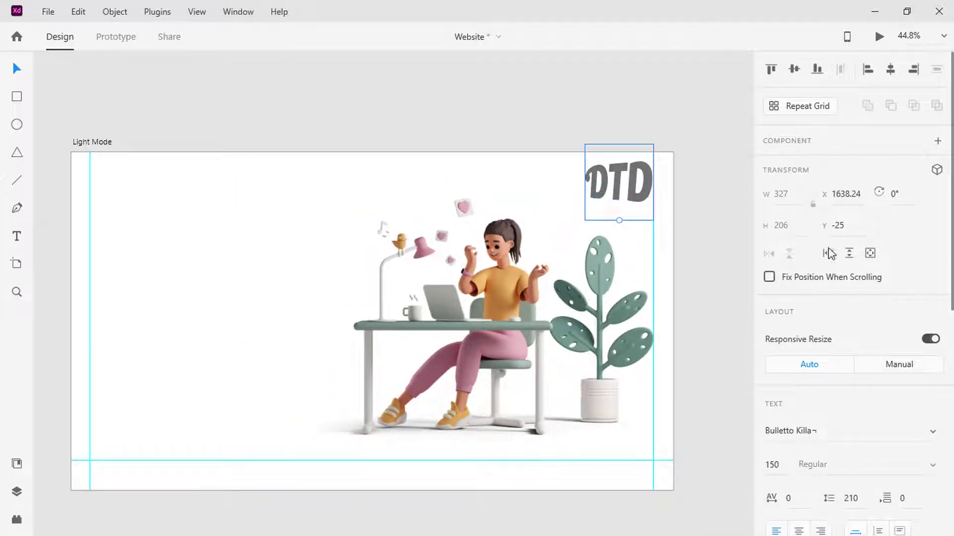
scroll(828, 253, "down", 7)
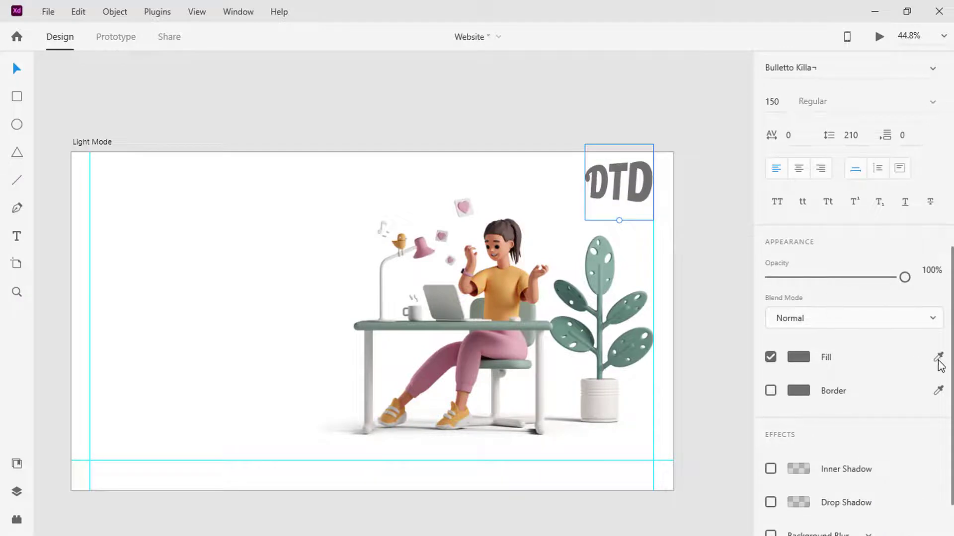
left_click(938, 357)
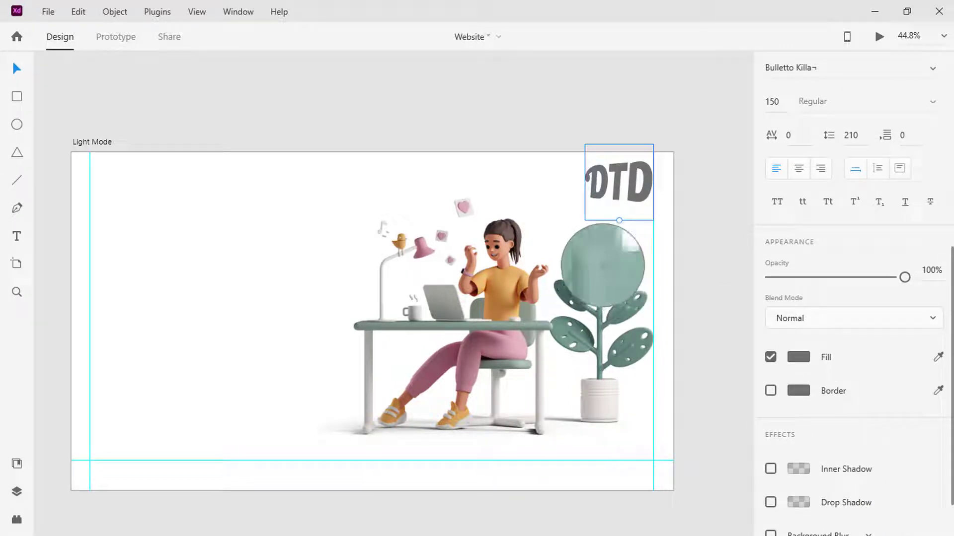
left_click(603, 323)
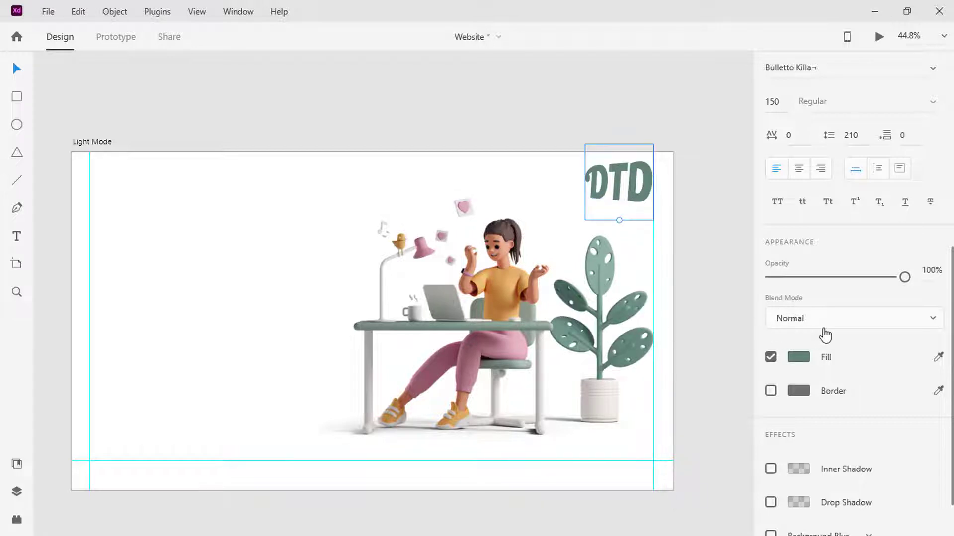
scroll(825, 336, "down", 2)
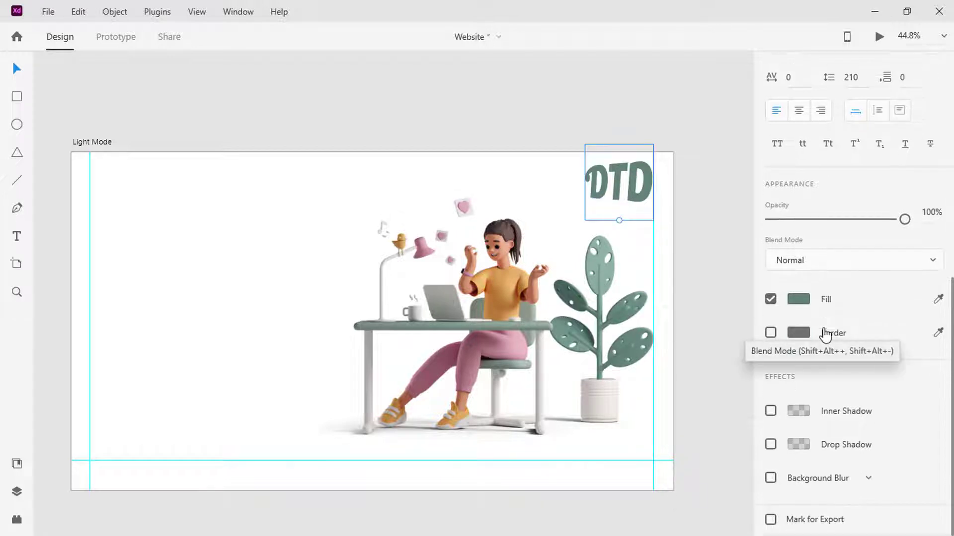
left_click(770, 444)
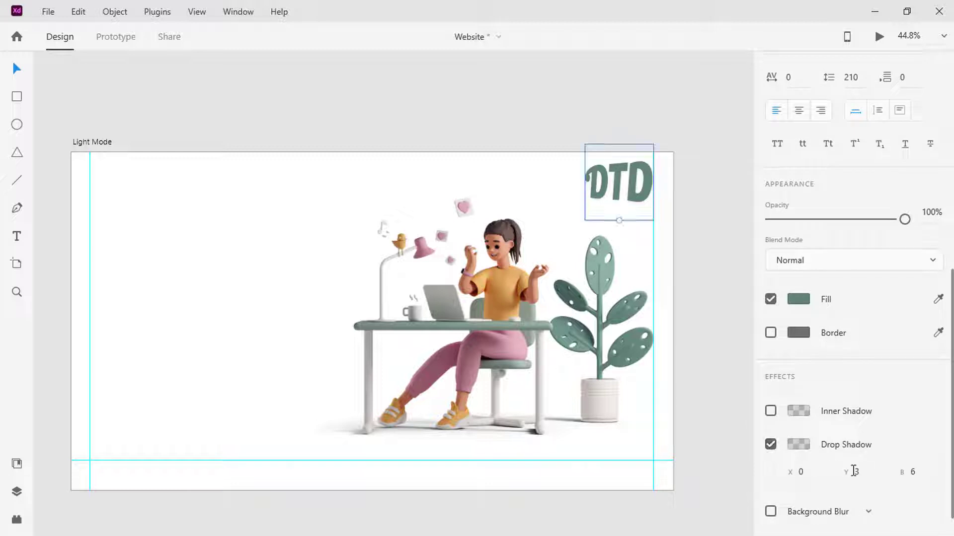
left_click(856, 478)
Finish the shadow's Y offset, then add a 'Dream team design' heading in Bahnschrift at size 70.
type("10")
left_click(237, 315)
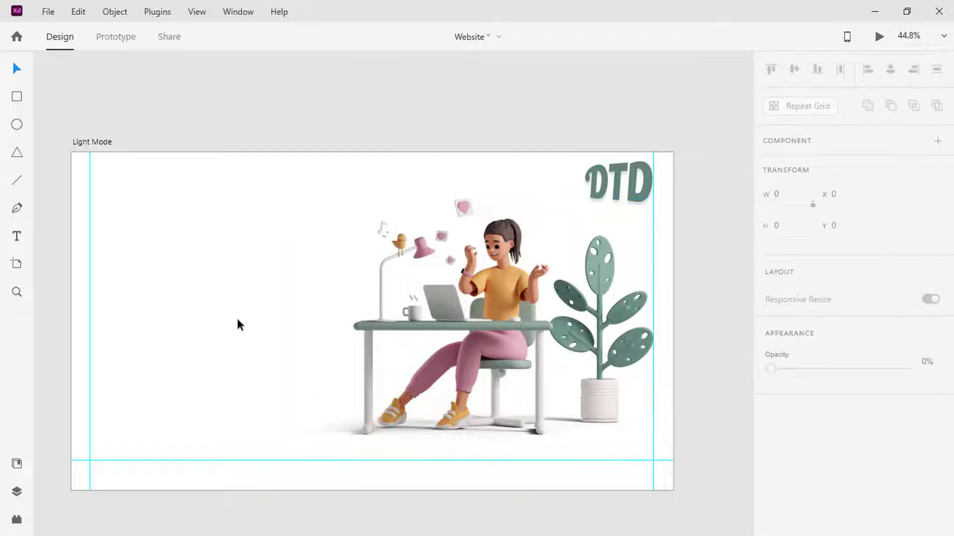
left_click(18, 240)
left_click(132, 225)
type("D")
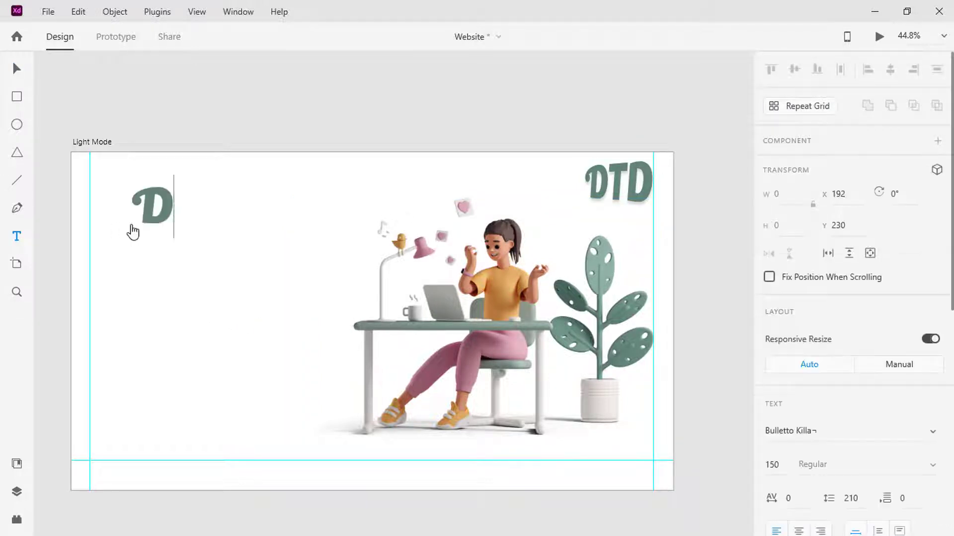
type("ream team design")
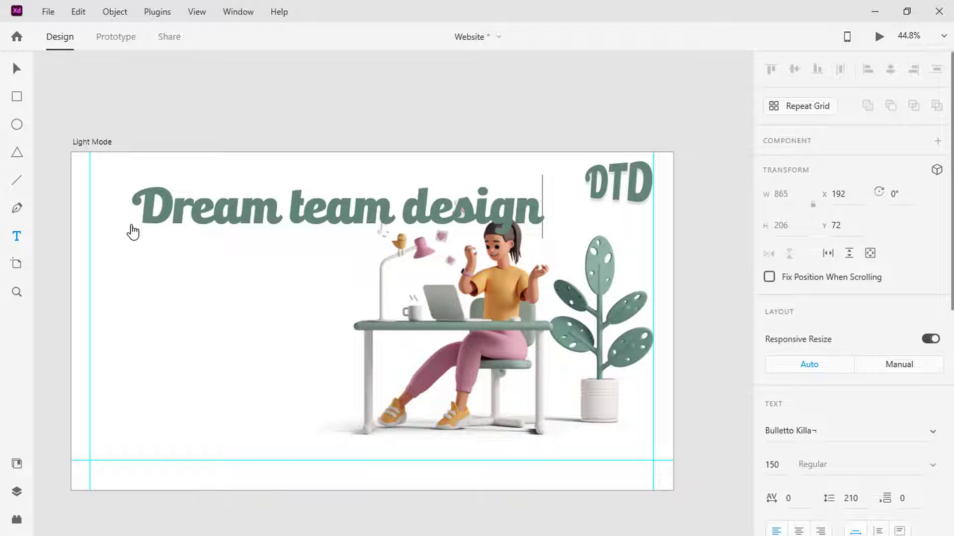
key("ctrl+a")
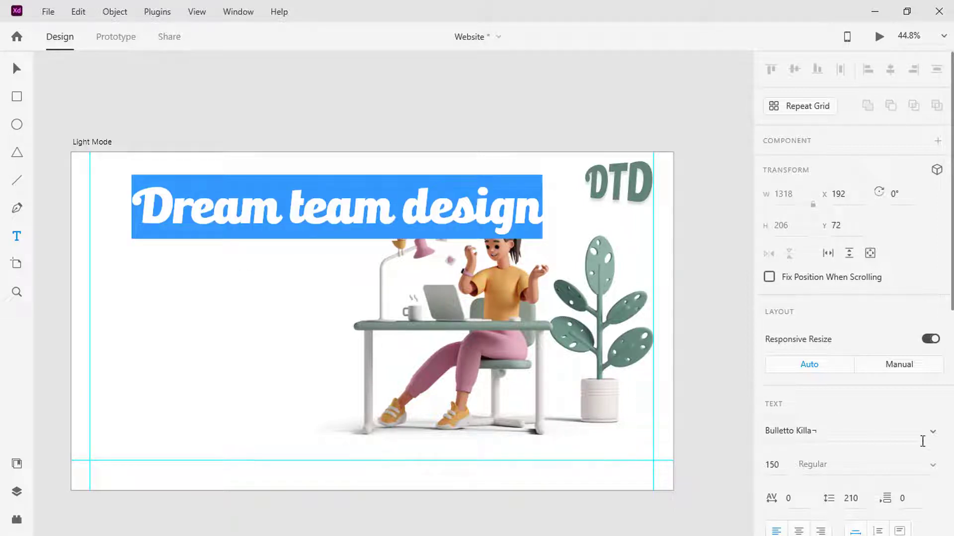
left_click(932, 431)
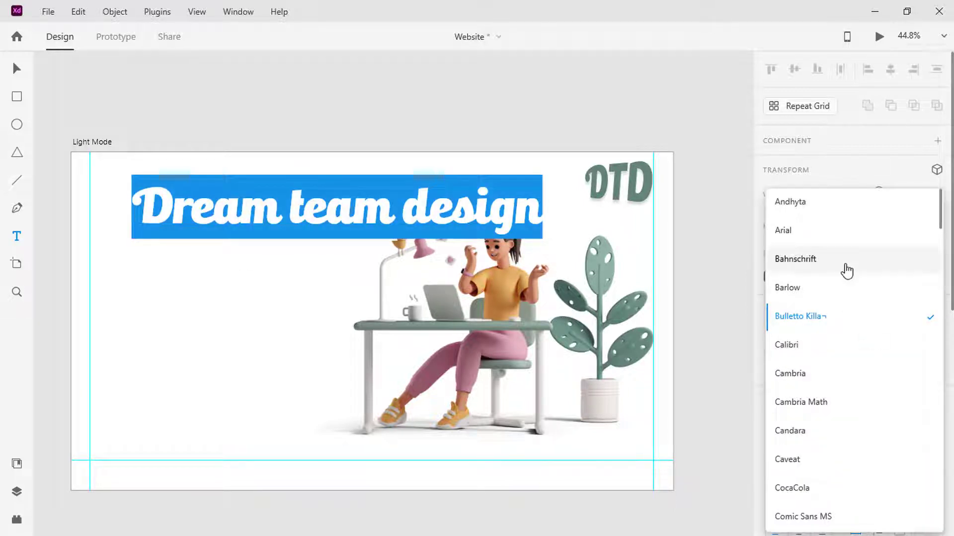
left_click(845, 260)
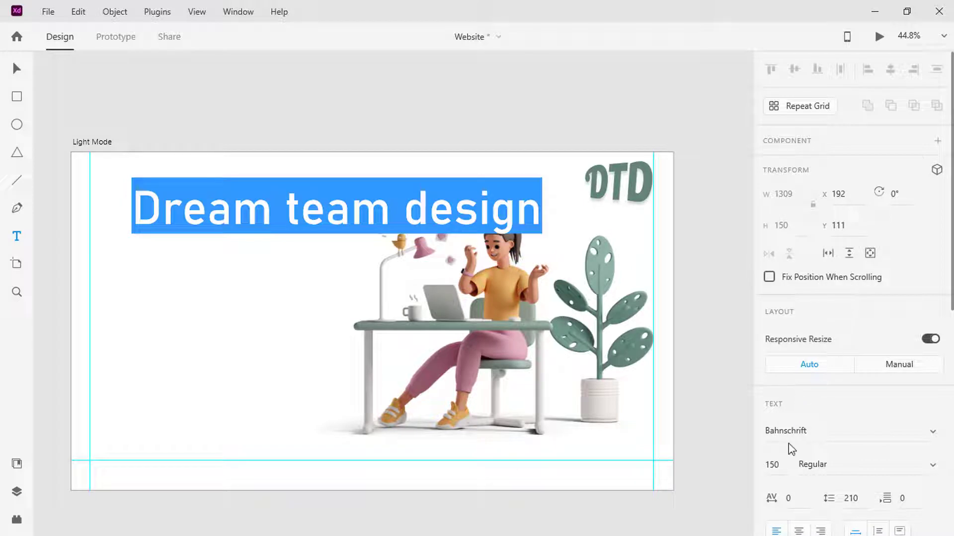
double_click(783, 461)
type("70")
key("Return")
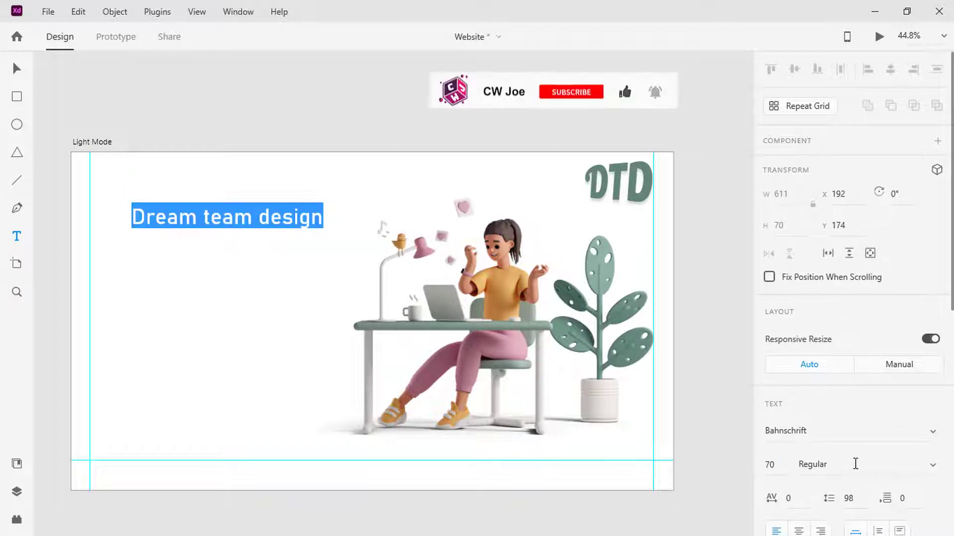
Make the heading Bold with a #282829 fill and align it to the left guide.
left_click(932, 465)
scroll(930, 467, "down", 2)
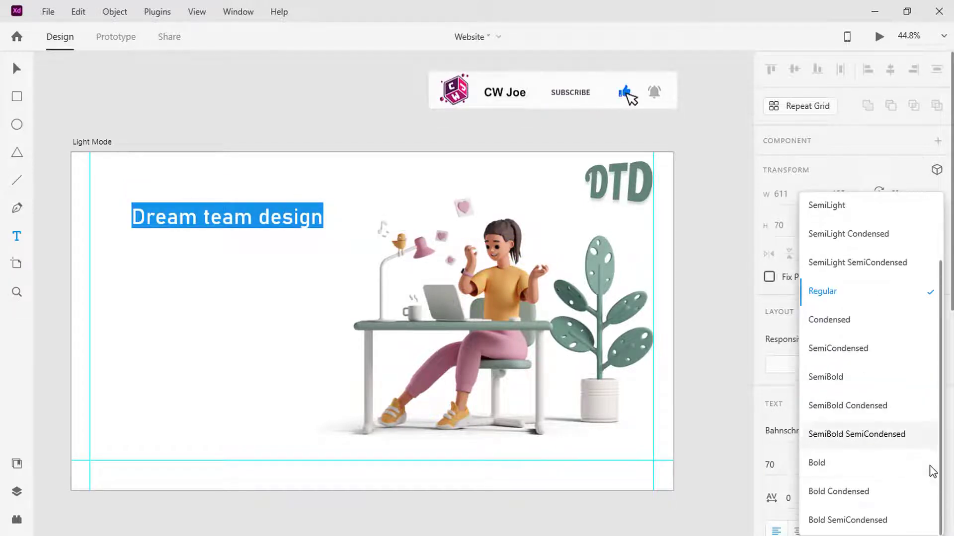
left_click(862, 464)
scroll(862, 463, "down", 5)
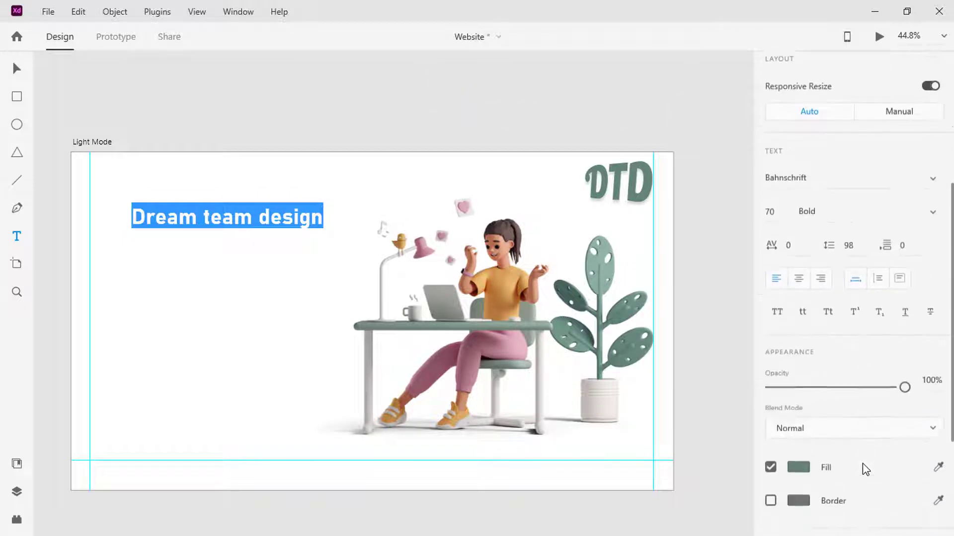
left_click(805, 432)
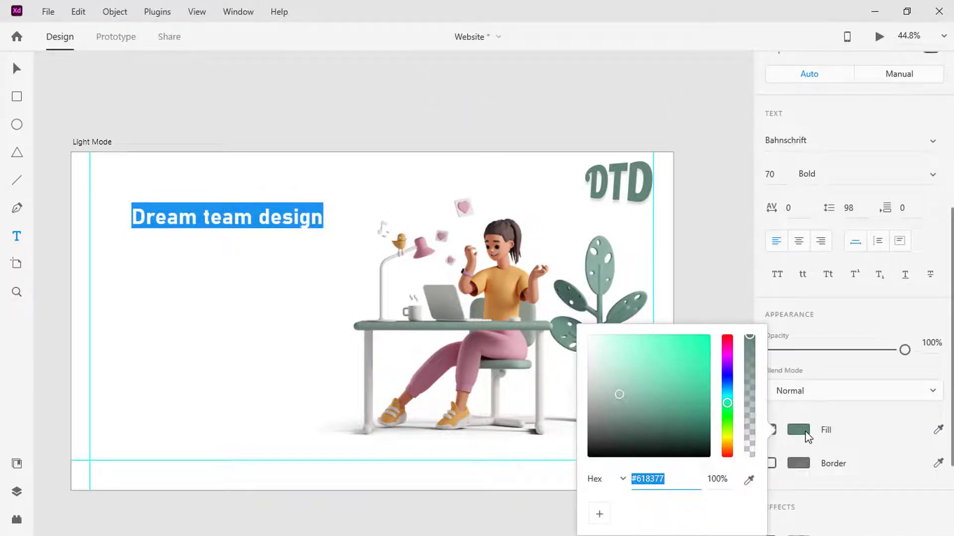
type("282829")
key("Return")
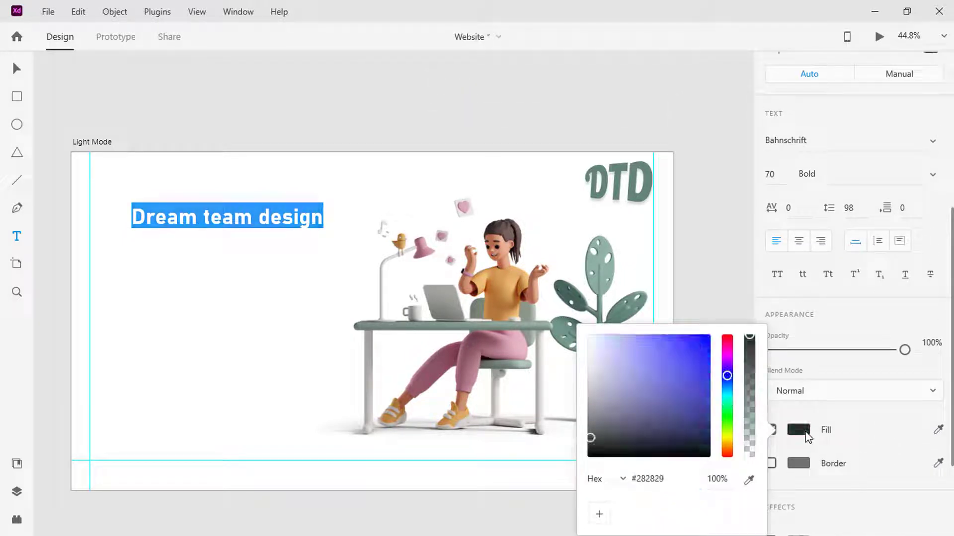
key("Escape")
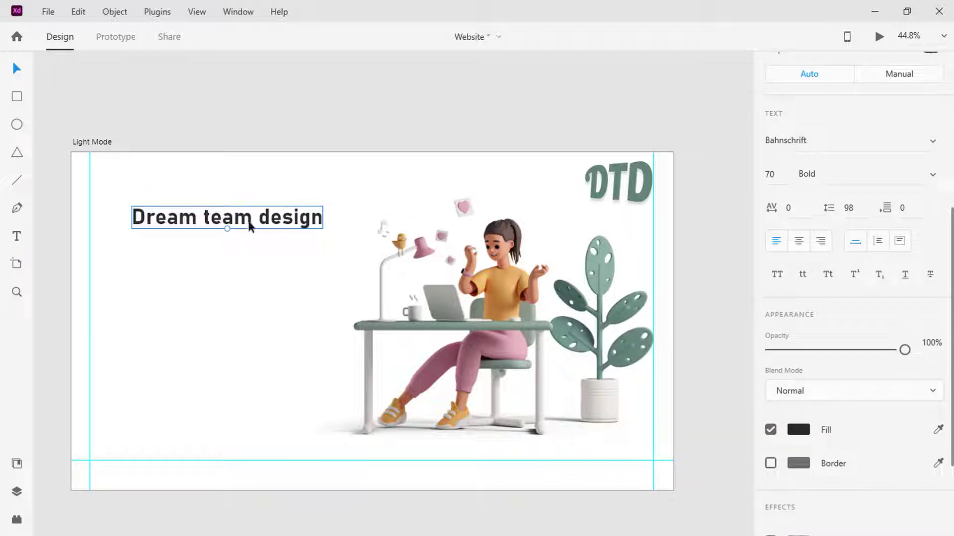
left_click_drag(251, 224, 205, 233)
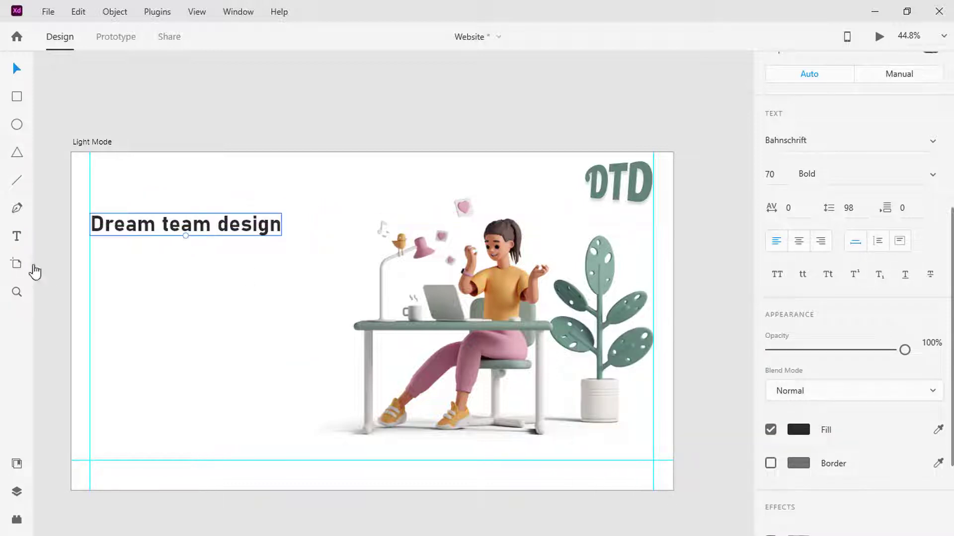
left_click(22, 241)
Paste the paragraph text below the heading and set its font size to 30.
left_click(110, 263)
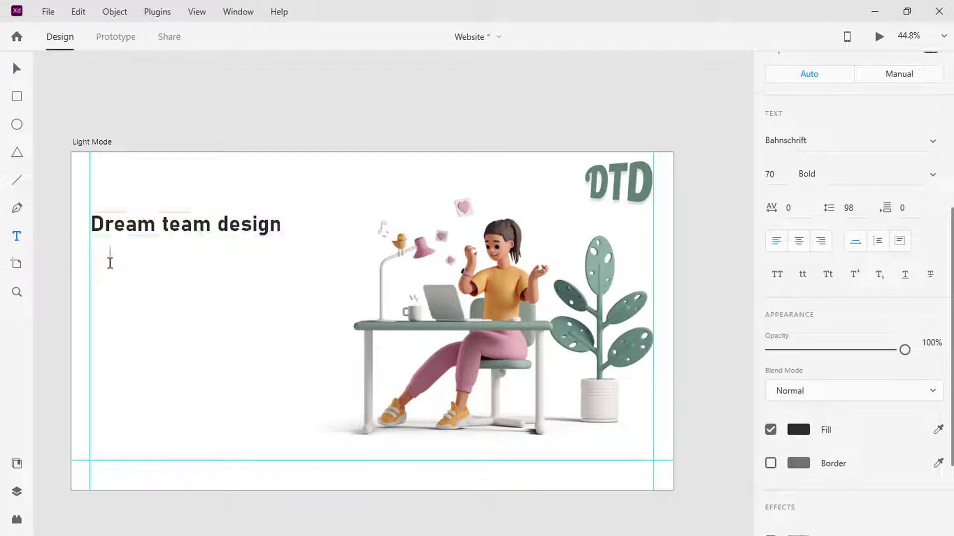
type("Hi! I have been using this for couple of years now and its awesome. I recommend this for any of my friends. No that note I will say well done.Hi! I have been using this for couple of years now and its awesome. I recommend this for any of my friends. No that note I will say well done.Hi! I have been using this for couple of years now and its awesome. I recommend this for any of my friends. No that note I will say well done.")
double_click(175, 300)
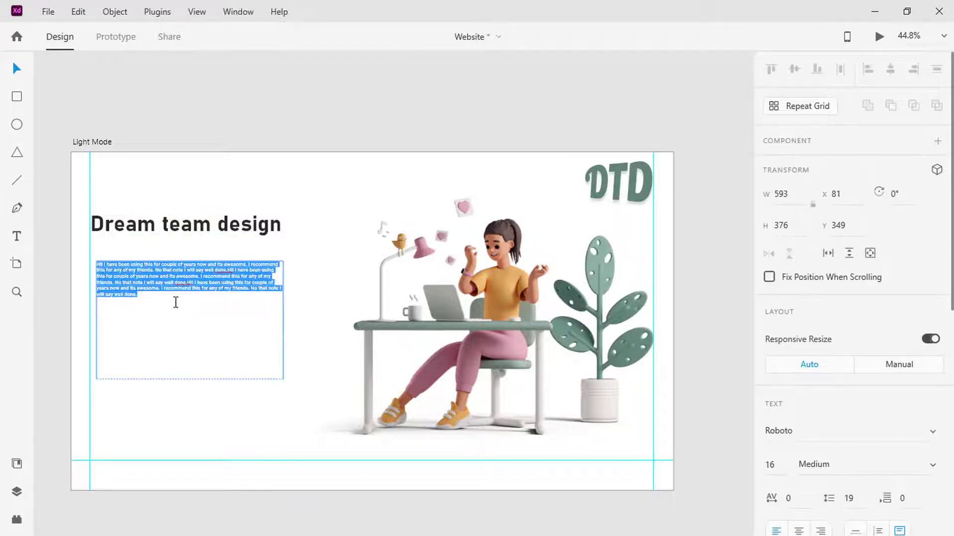
left_click(759, 468)
type("3")
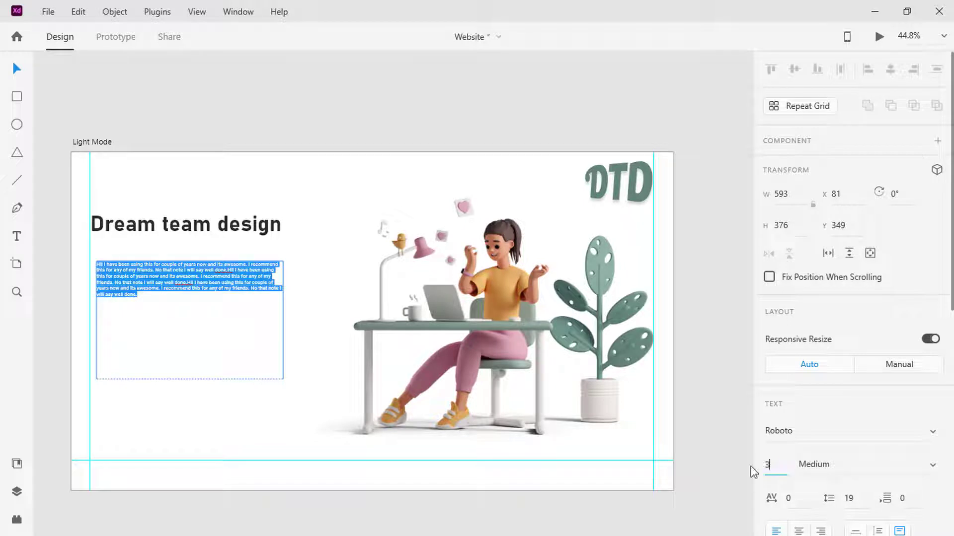
type("0")
key("Return")
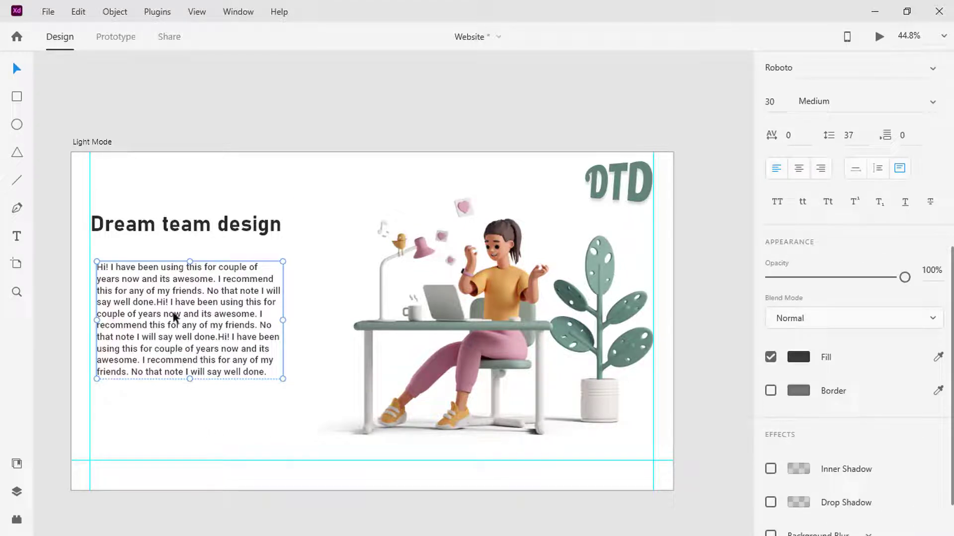
Center the paragraph horizontally with the Dream team design heading.
left_click_drag(175, 318, 169, 293)
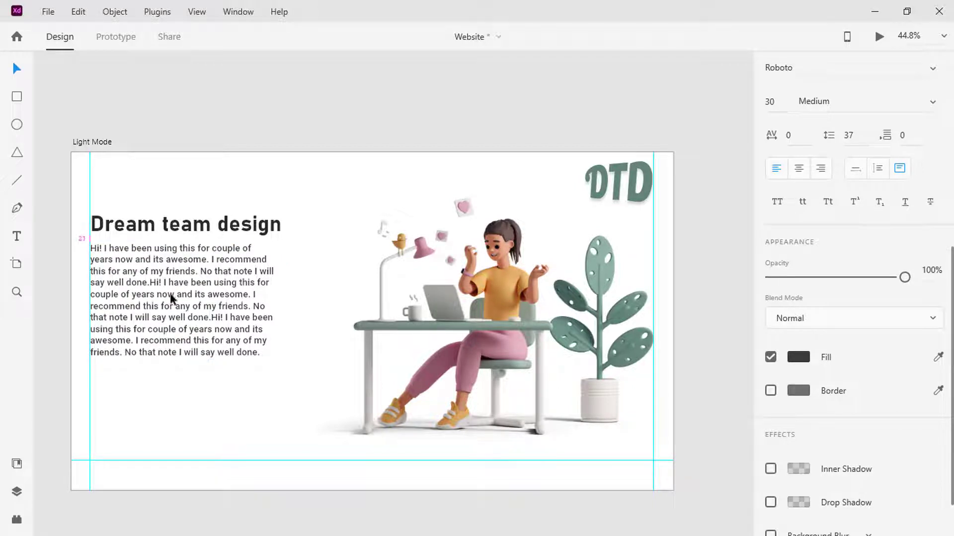
left_click(206, 226, "shift")
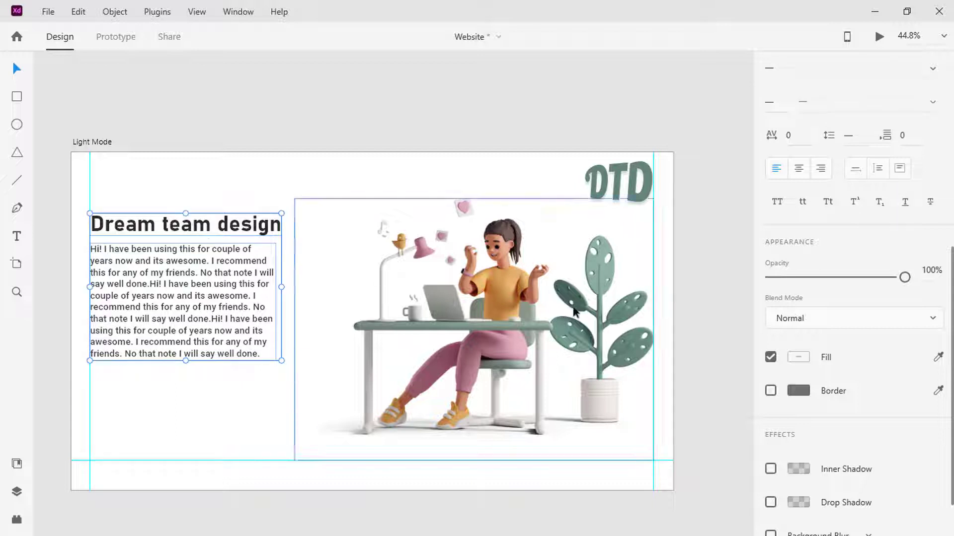
scroll(919, 328, "up", 7)
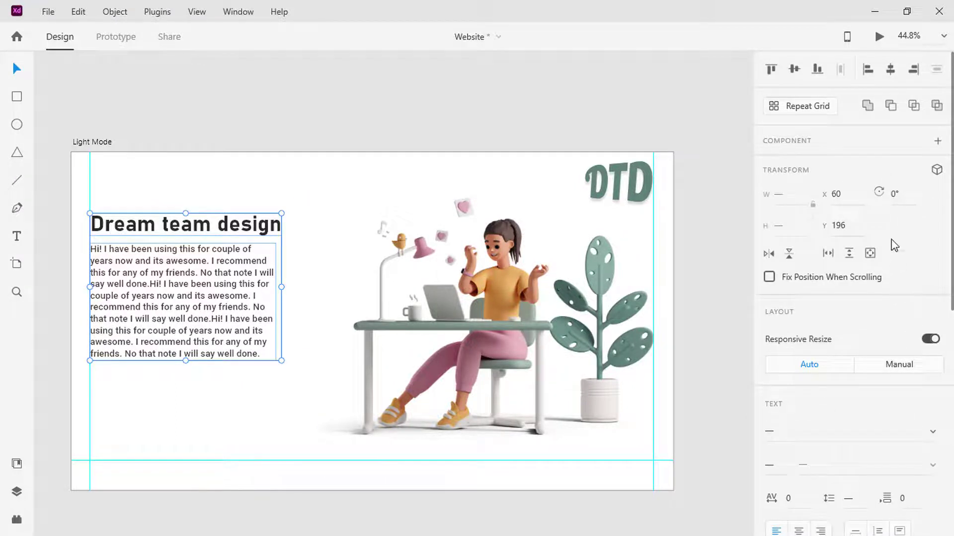
left_click(891, 69)
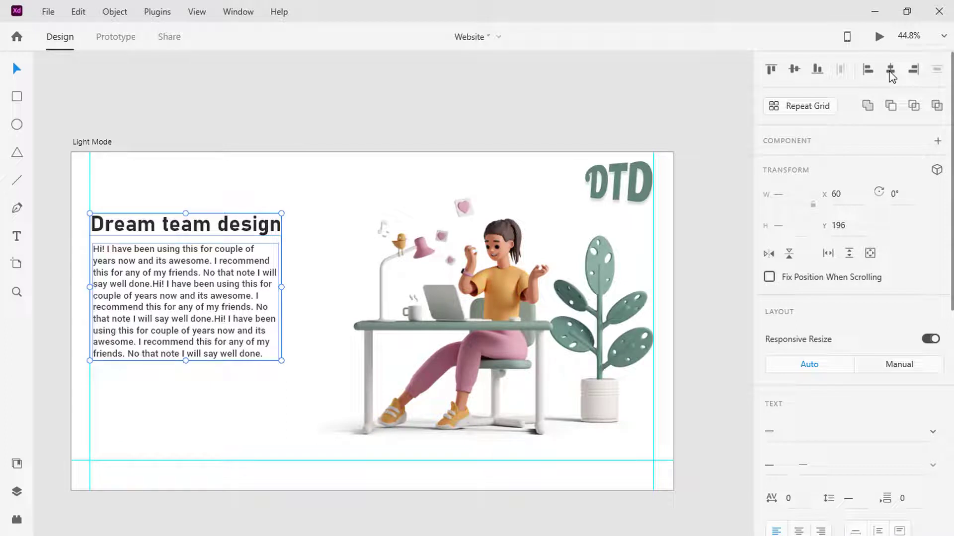
left_click(246, 394)
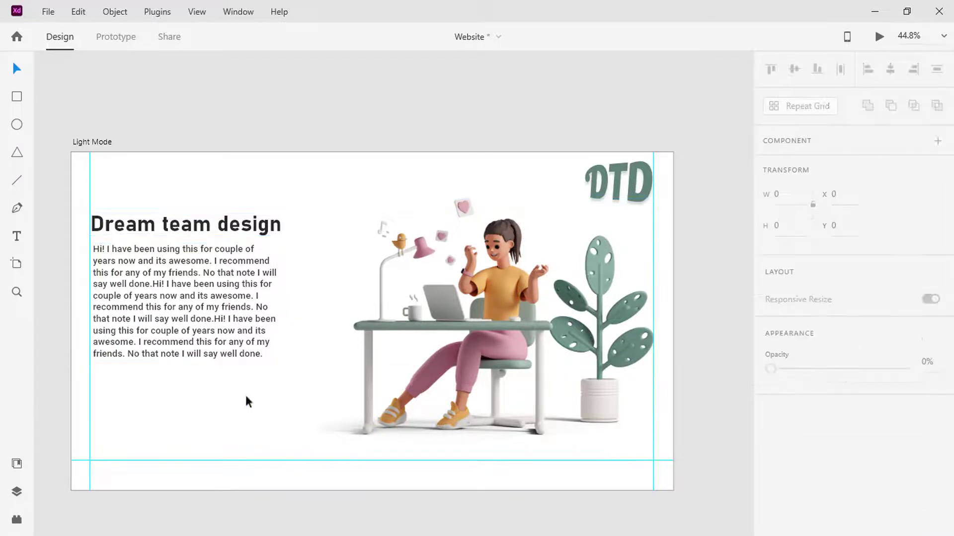
Draw a borderless button rectangle below the paragraph, fill it with the trousers' pink, and add the Signup label.
left_click(16, 96)
left_click_drag(108, 375, 183, 396)
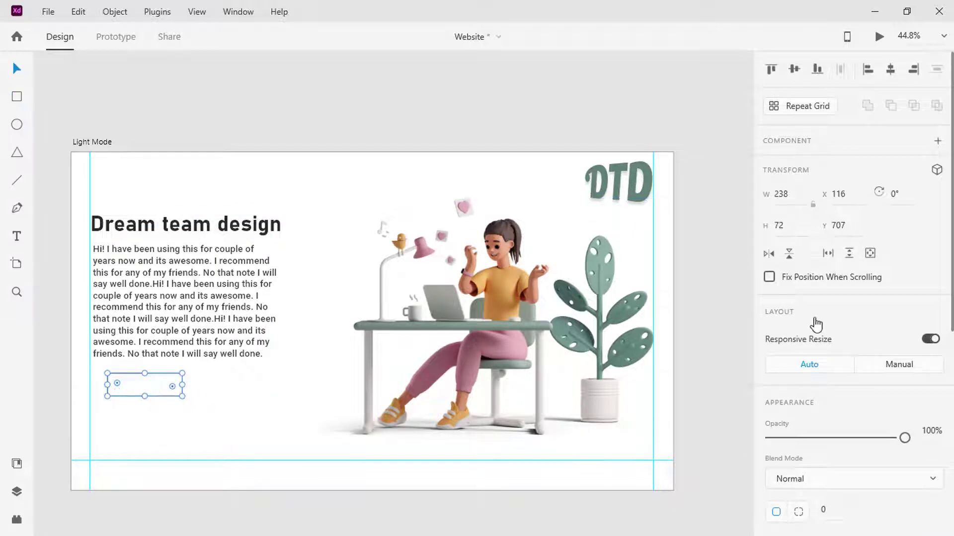
scroll(815, 323, "down", 2)
scroll(815, 325, "down", 4)
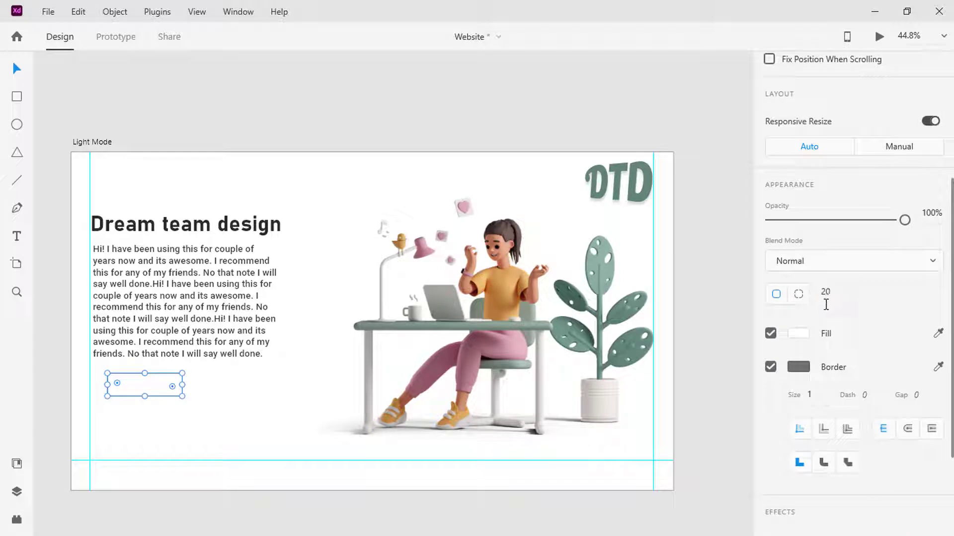
left_click(771, 367)
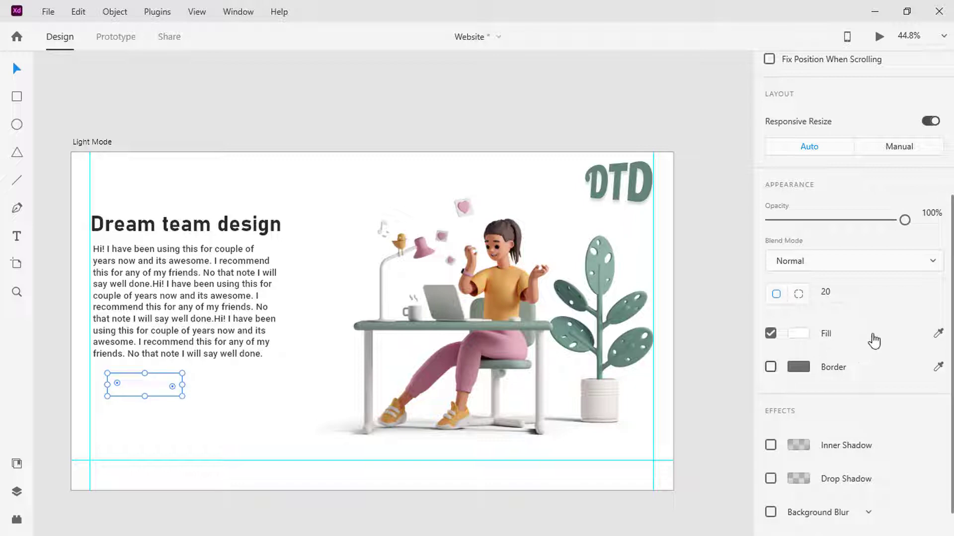
left_click(938, 334)
left_click(477, 355)
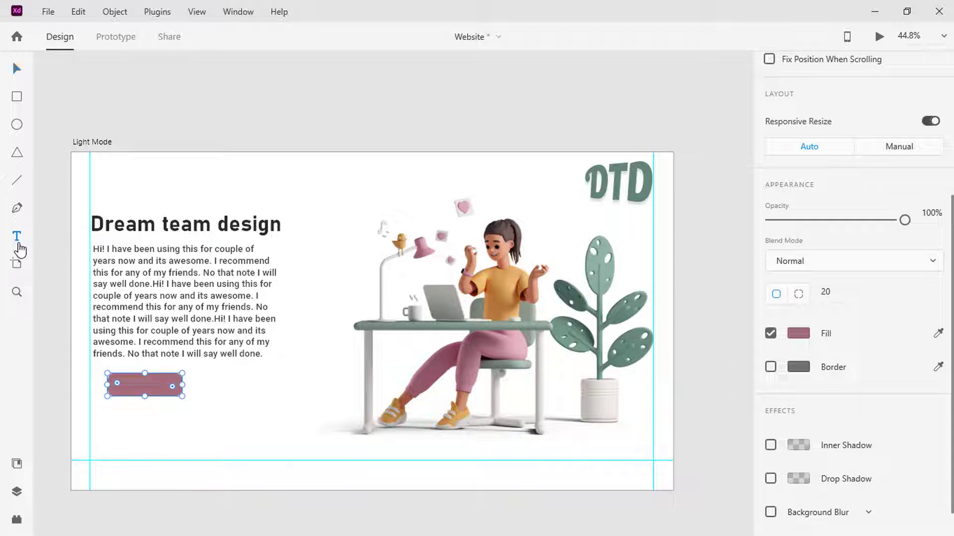
left_click(130, 386)
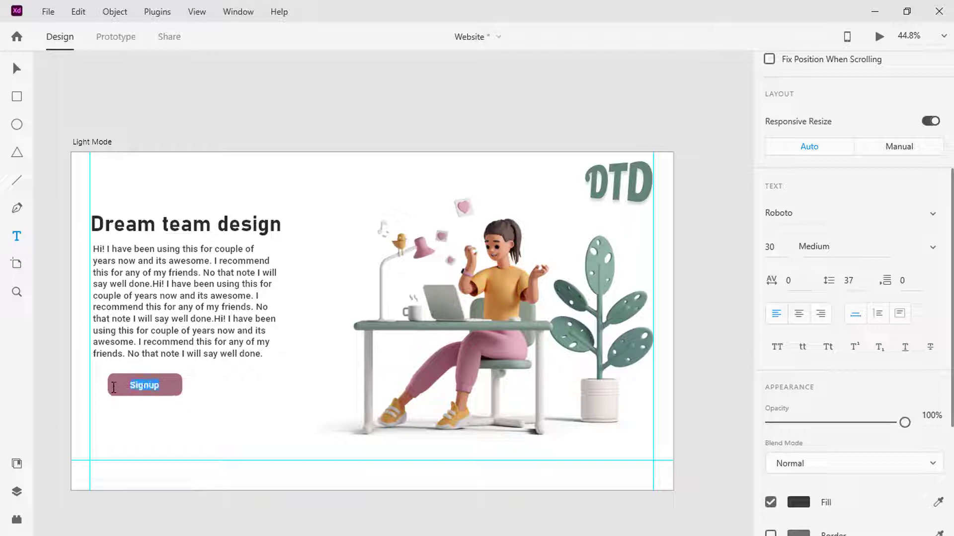
scroll(822, 420, "down", 3)
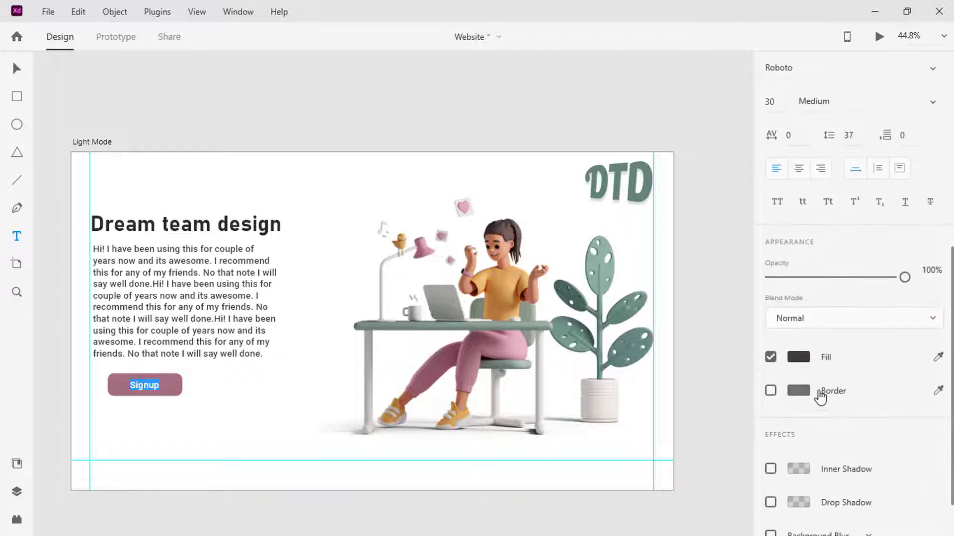
Make the Signup label's fill white (#ffffff).
left_click(798, 357)
type("ffffff")
key("Return")
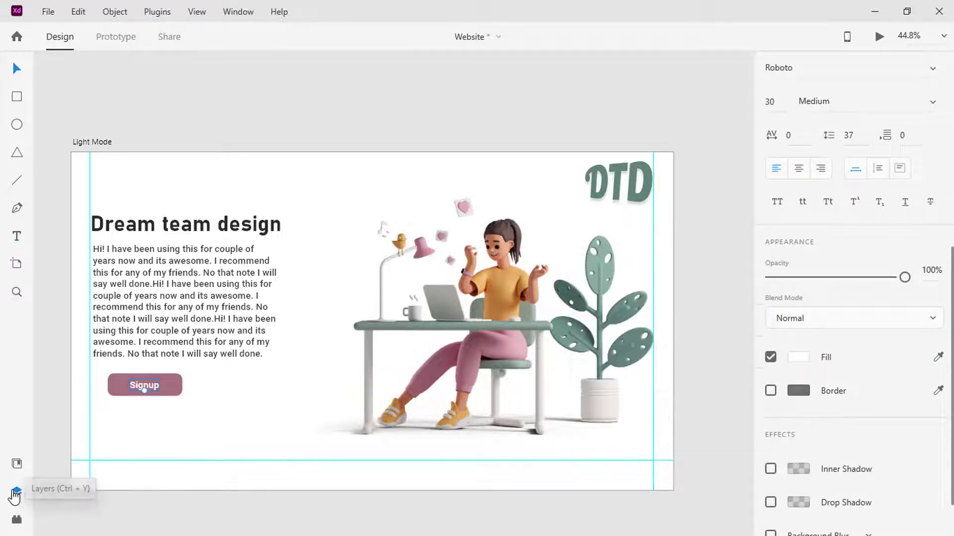
Select Rectangle 1 and Signup in Layers and center them horizontally.
left_click(16, 492)
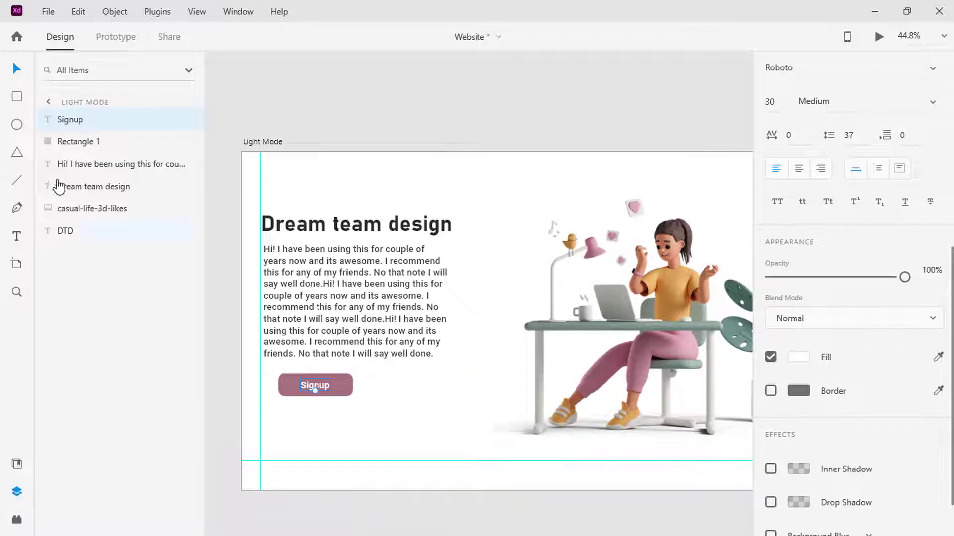
left_click(70, 143)
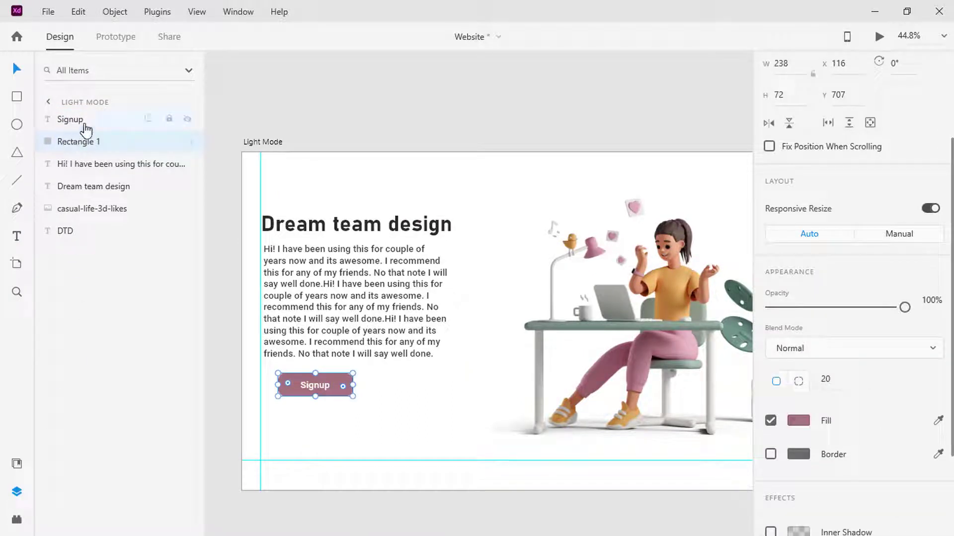
left_click(86, 123, "shift")
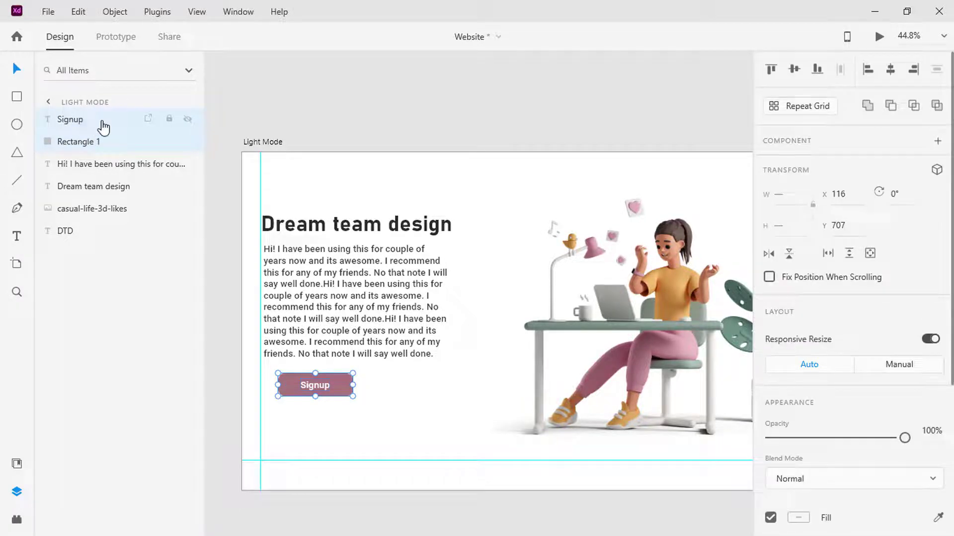
left_click(890, 71)
right_click(79, 147)
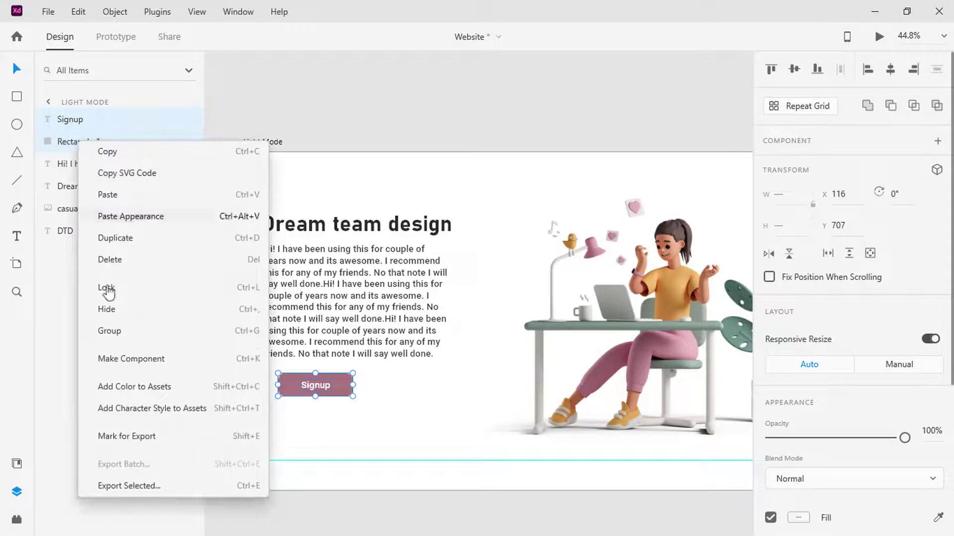
Group the Signup text with its pink rectangle and rename the group 'Signup Btn'.
left_click(110, 331)
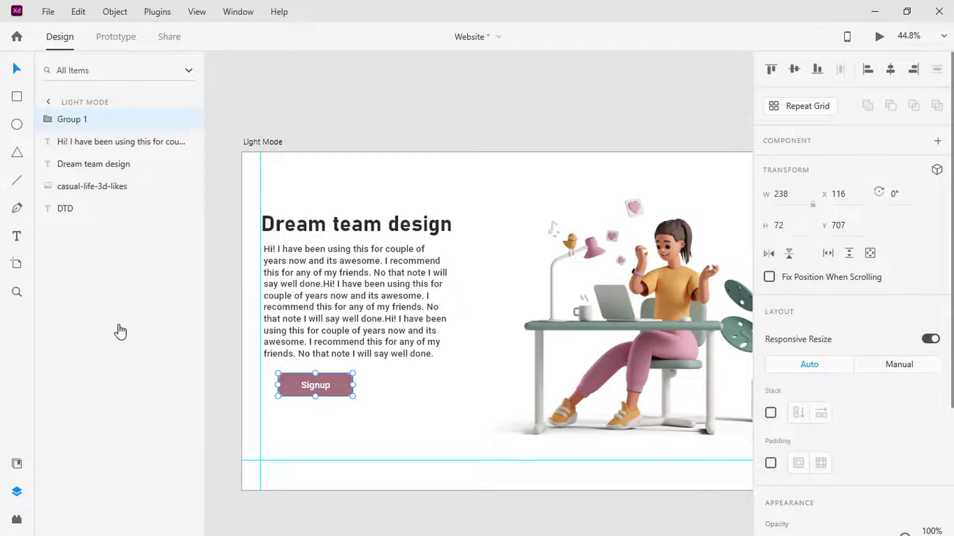
right_click(82, 124)
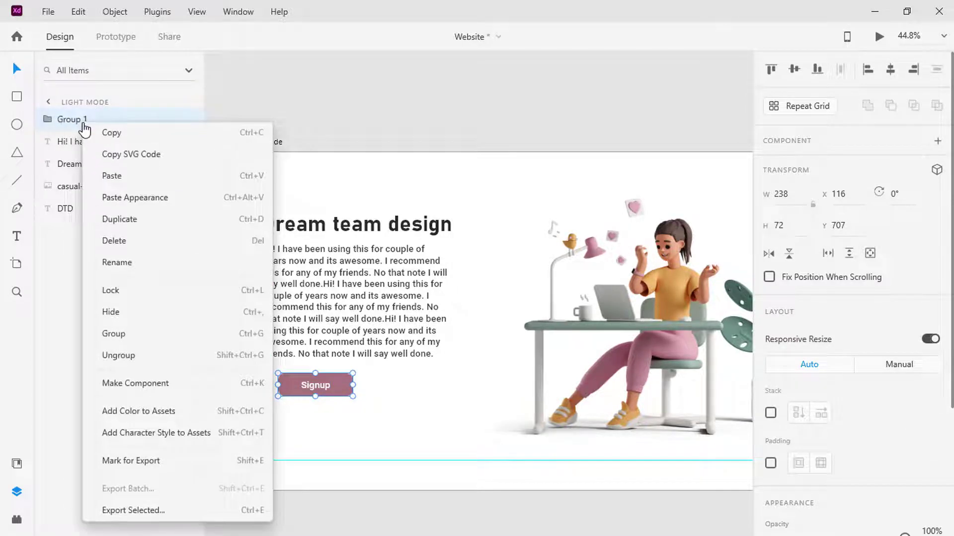
left_click(117, 263)
type("Signup Btn")
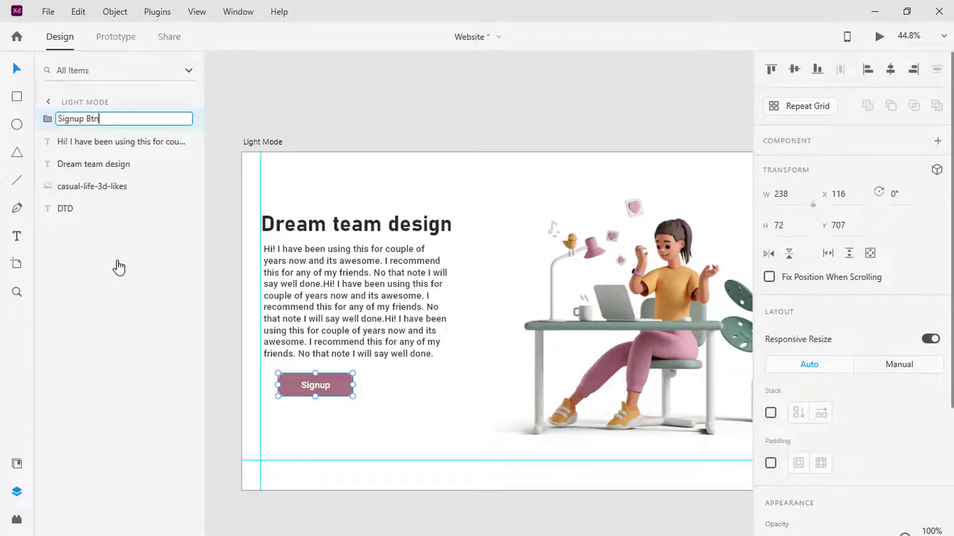
key("Return")
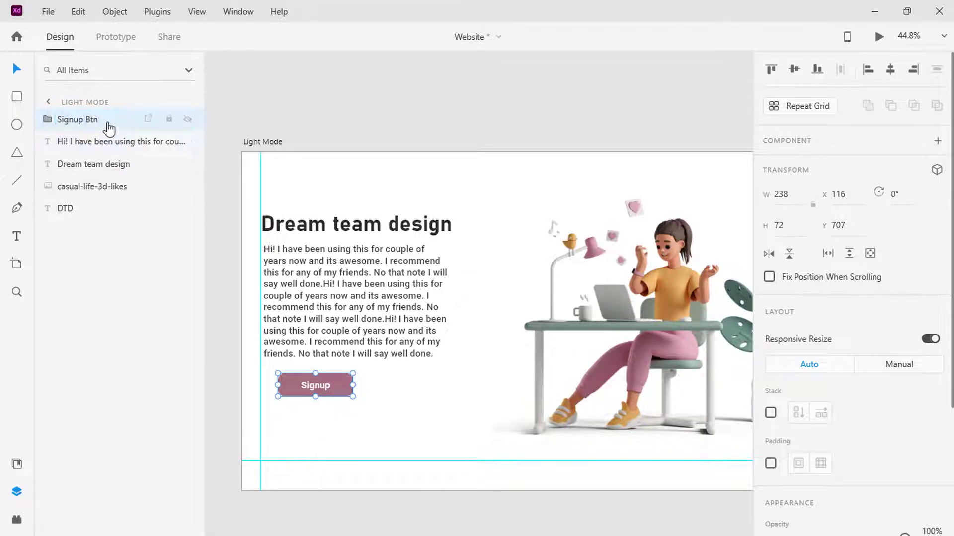
right_click(106, 127)
Duplicate the Signup Btn group and place the copy to the right of the original.
left_click(133, 132)
right_click(396, 393)
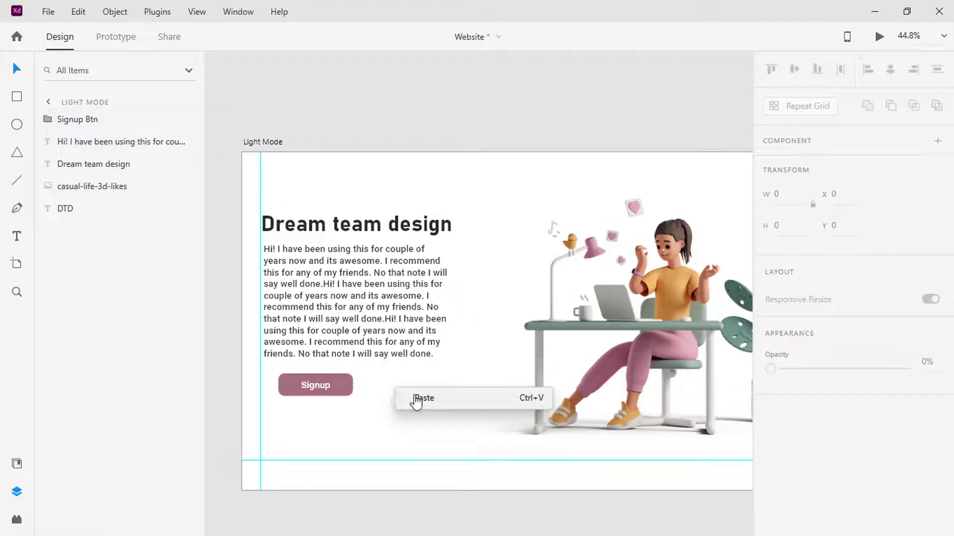
left_click(416, 399)
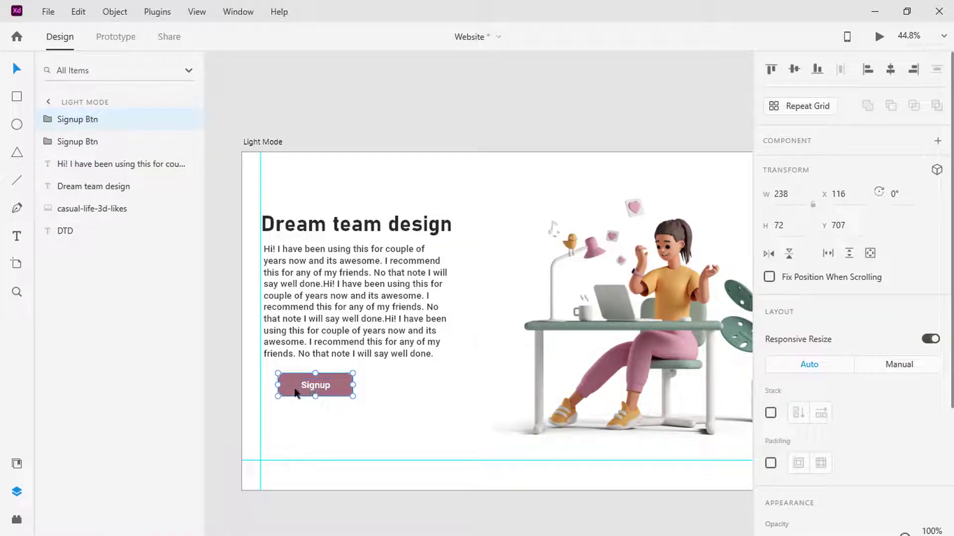
left_click_drag(295, 394, 384, 393)
key("ctrl+y")
Fill the copied button's rectangle with the green sampled from the DTD logo.
double_click(260, 395)
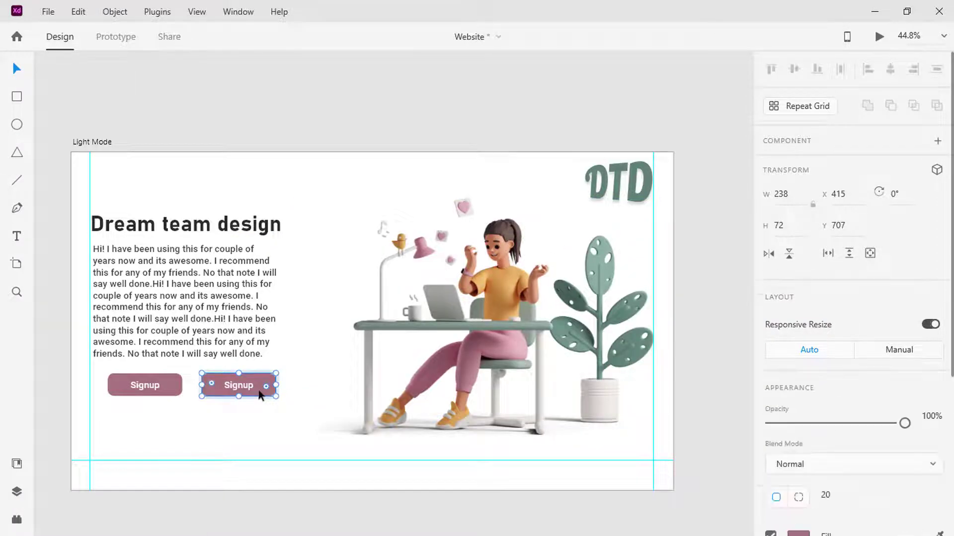
scroll(844, 292, "down", 5)
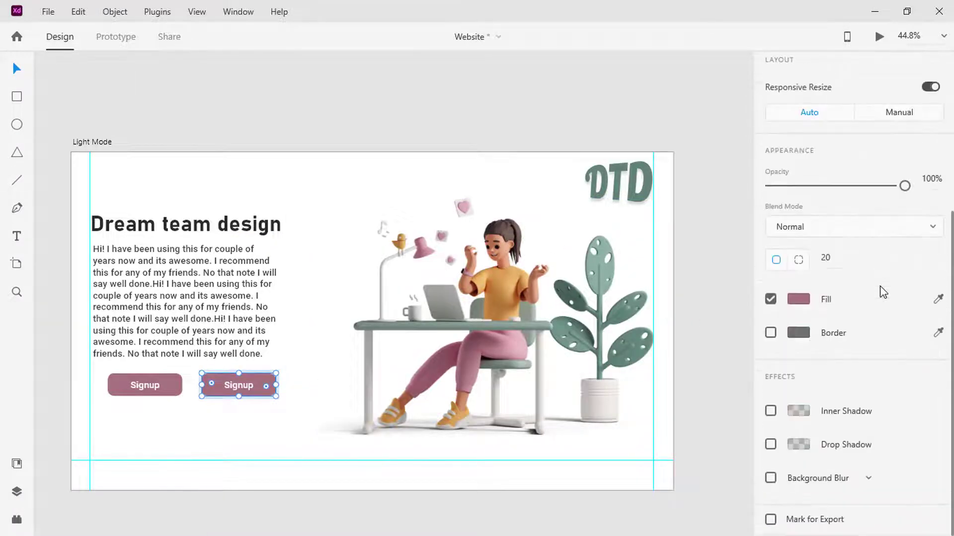
left_click(938, 298)
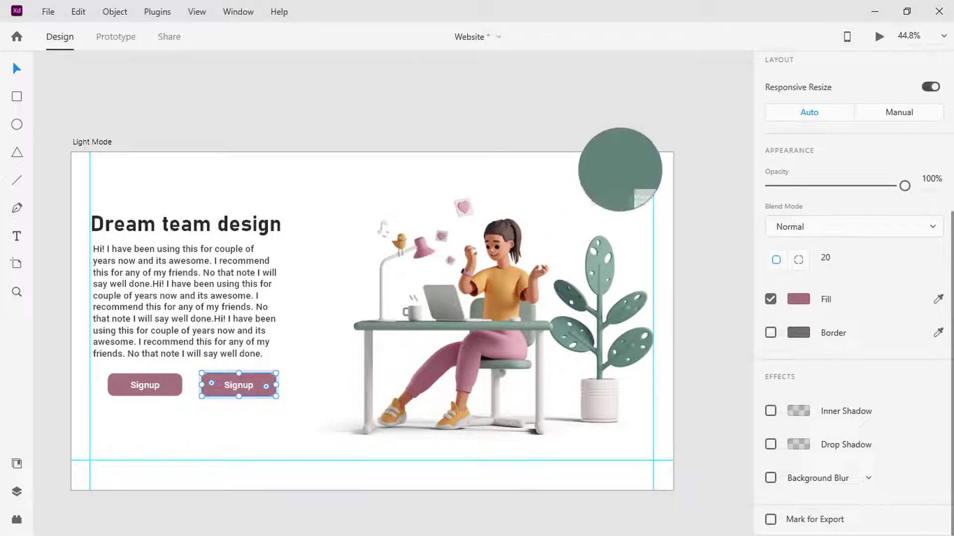
left_click(617, 163)
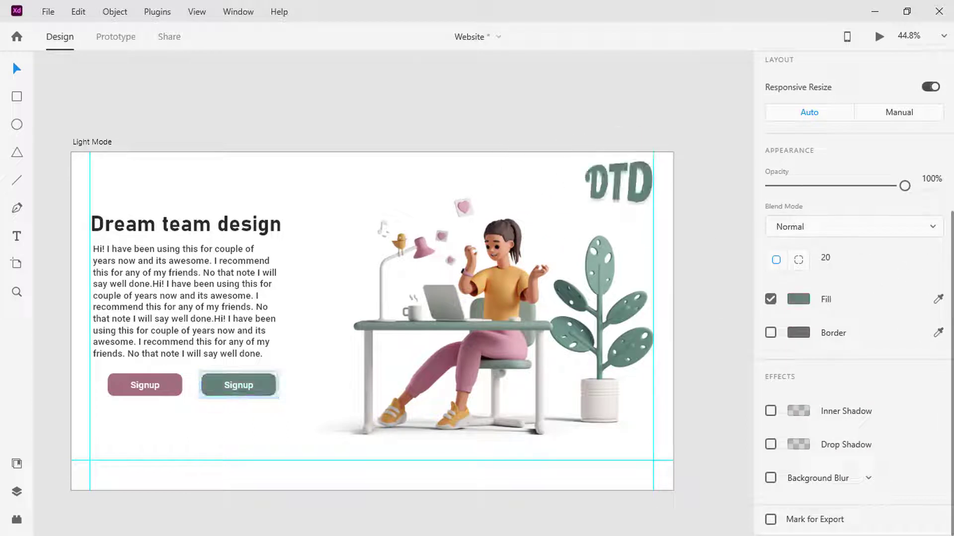
Change the copied button's label to 'Login'.
double_click(232, 387)
type("L")
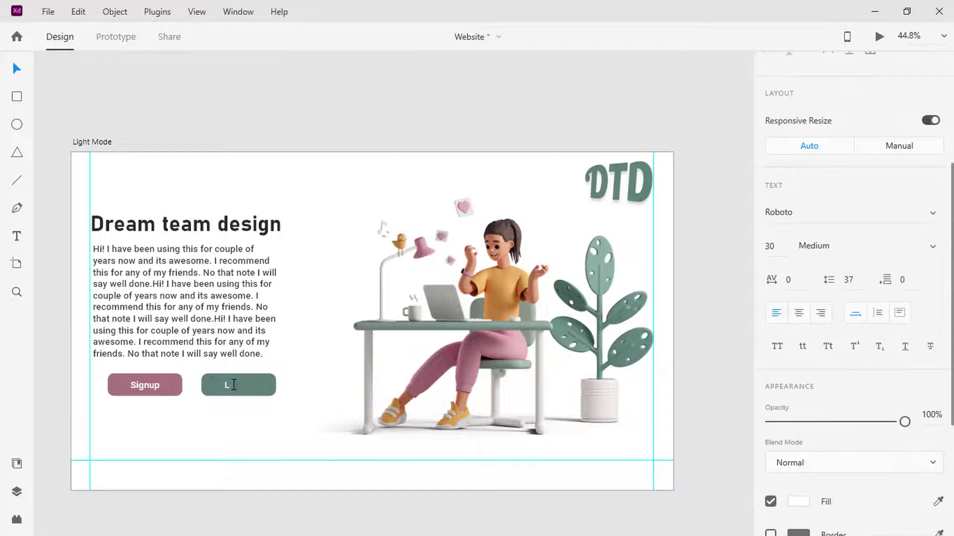
type("ogin")
key("ctrl+y")
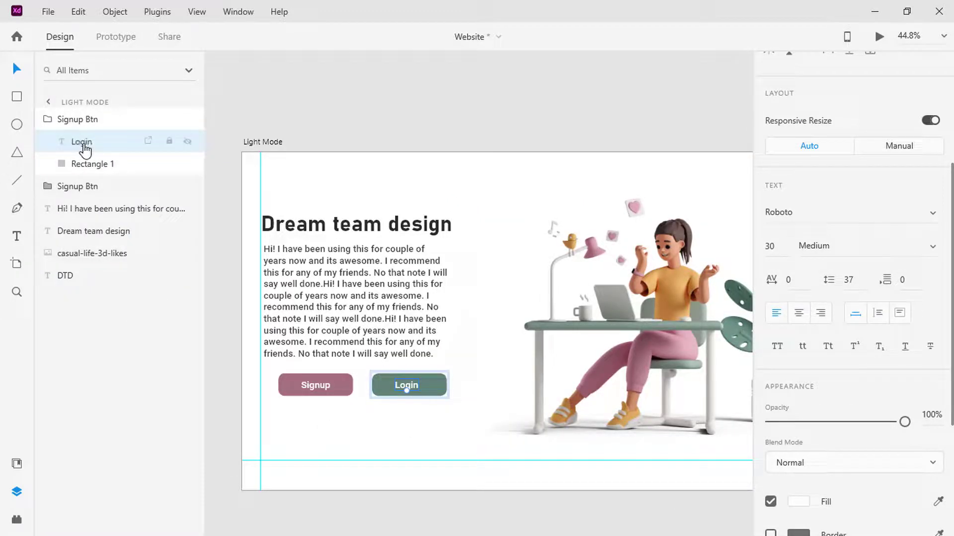
Rename the copied button's group layer to 'Login Btn'.
left_click(89, 164, "shift")
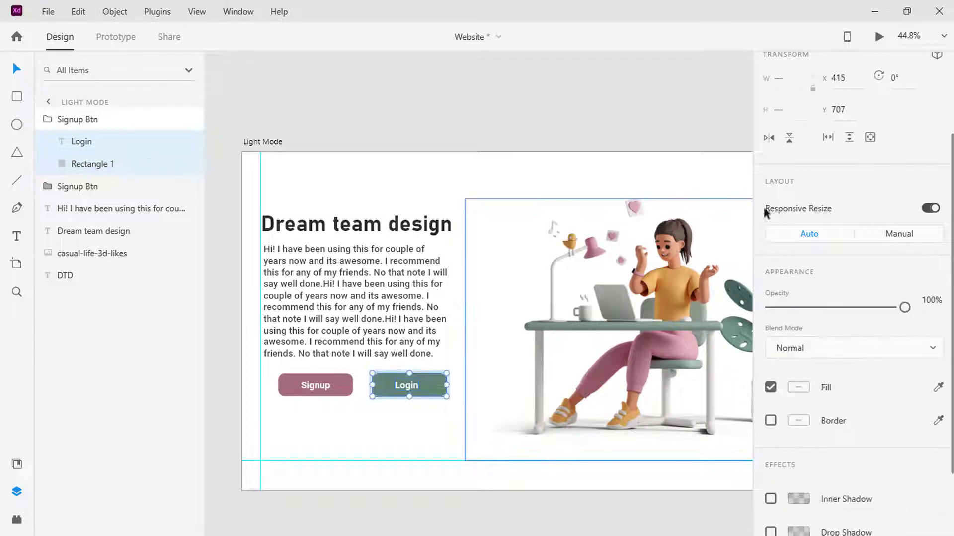
scroll(860, 223, "up", 4)
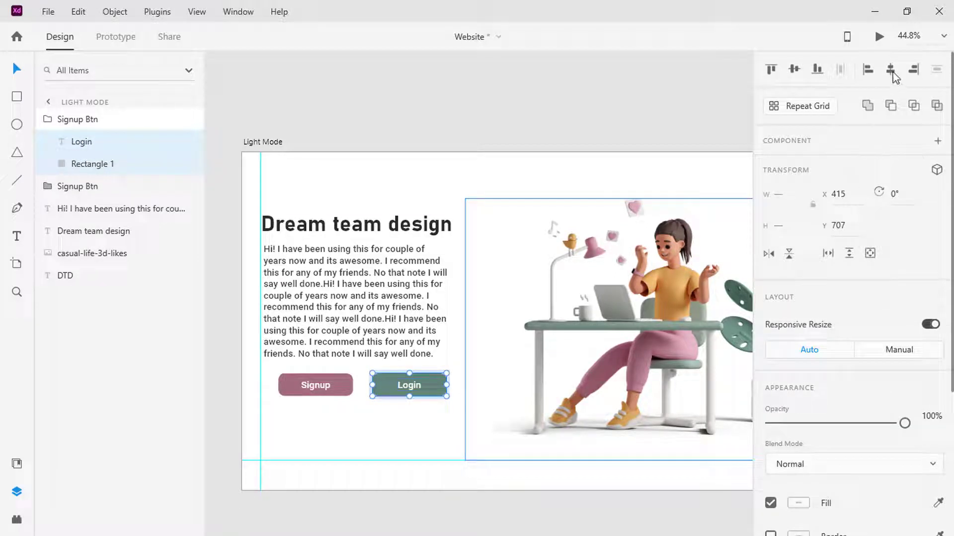
left_click(46, 121)
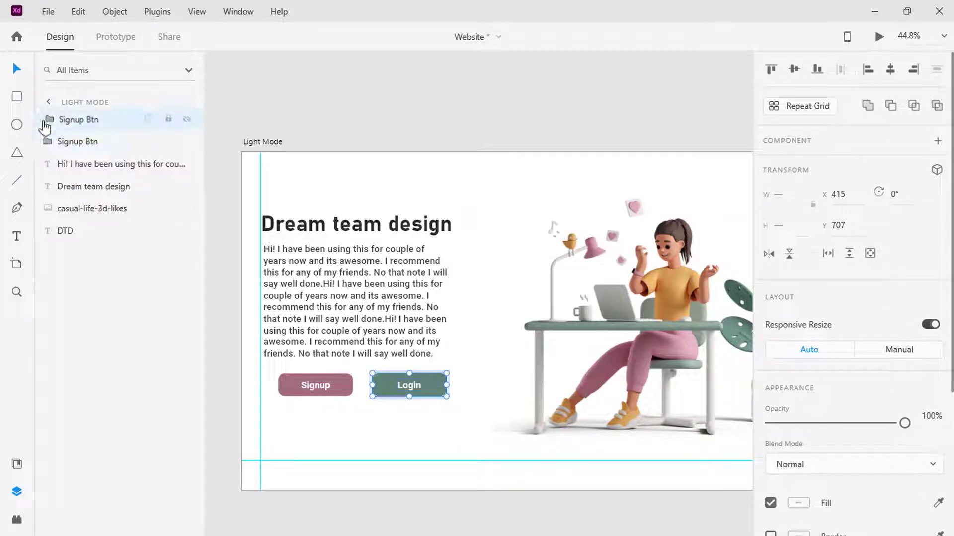
right_click(67, 122)
left_click(103, 264)
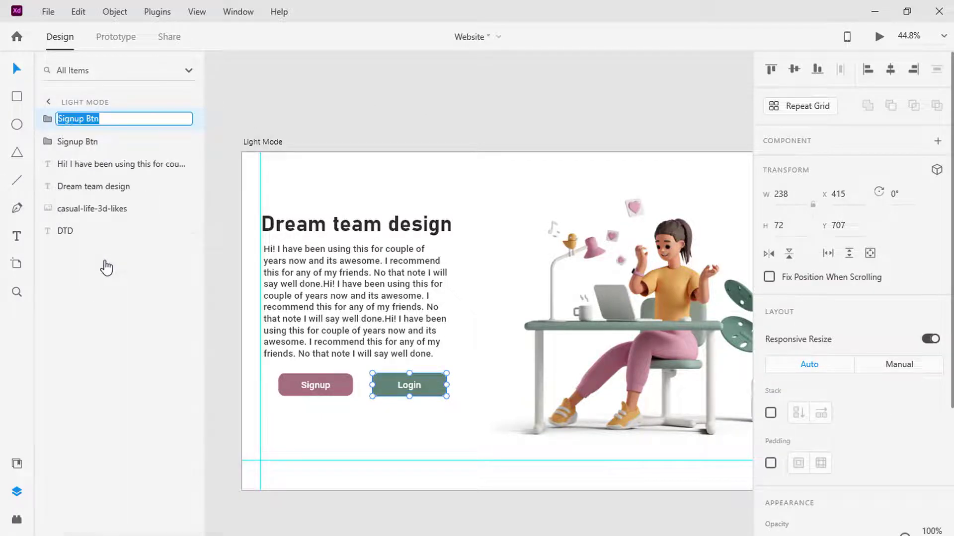
type("Log")
key("Return")
left_click(187, 120)
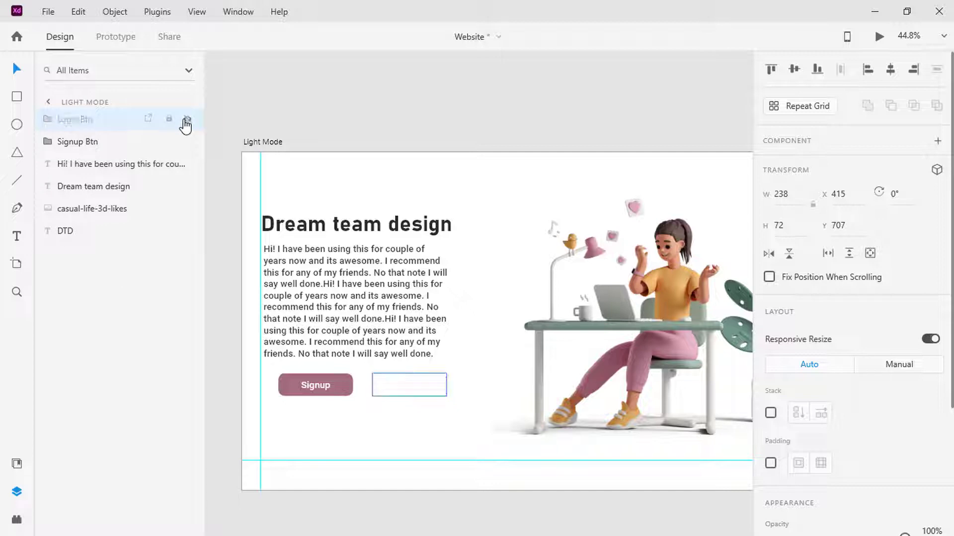
left_click(187, 121)
Line up Signup and Login under the paragraph and nudge the heading block down.
key("ctrl+y")
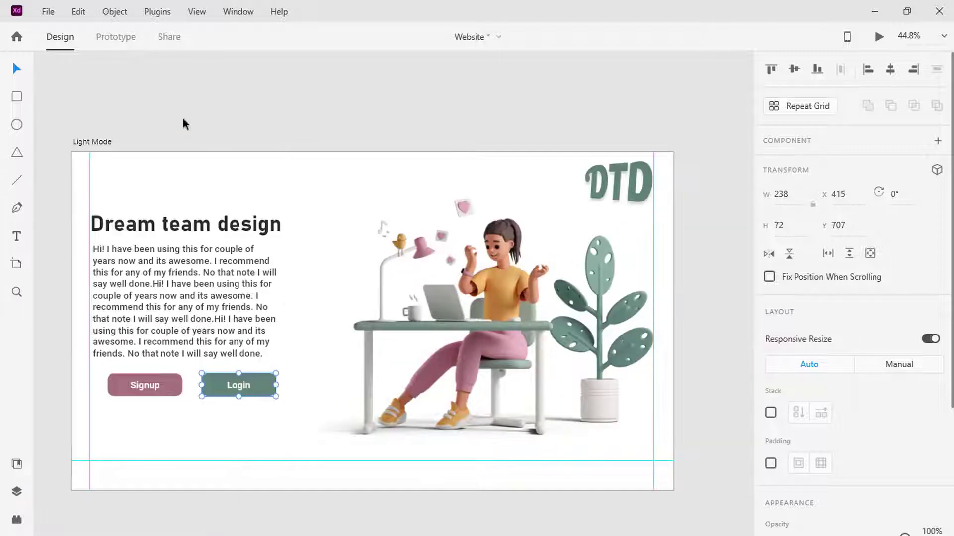
left_click_drag(172, 393, 152, 388)
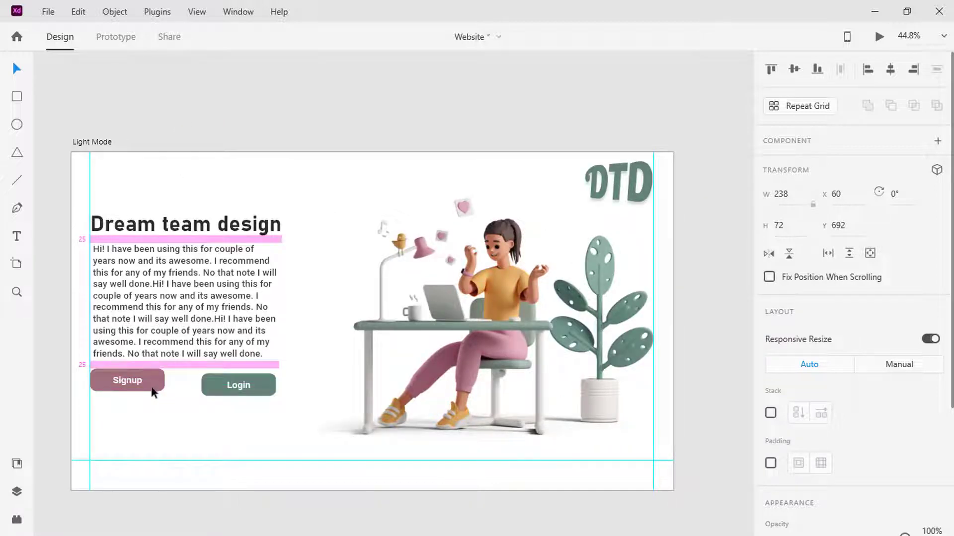
left_click_drag(257, 384, 243, 376)
left_click(187, 330)
left_click(198, 222, "shift")
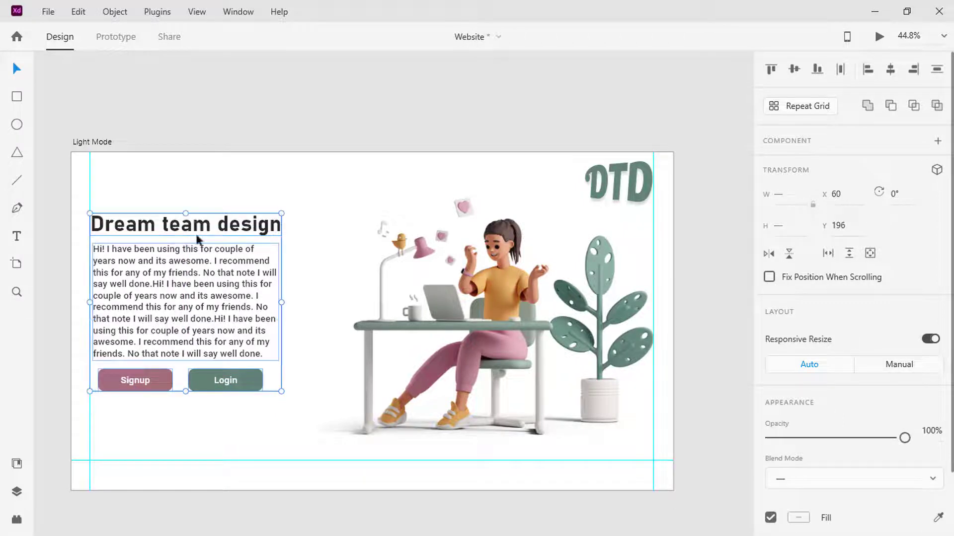
left_click_drag(201, 279, 201, 288)
key("ctrl+y")
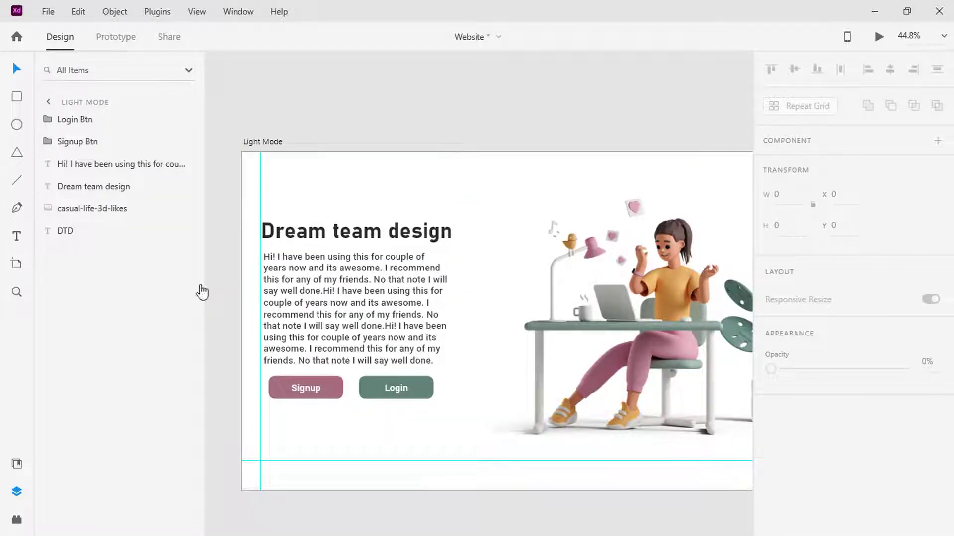
Group the DTD logo on its own and name the group 'Logo'.
left_click(85, 241)
key("ctrl+g")
right_click(85, 240)
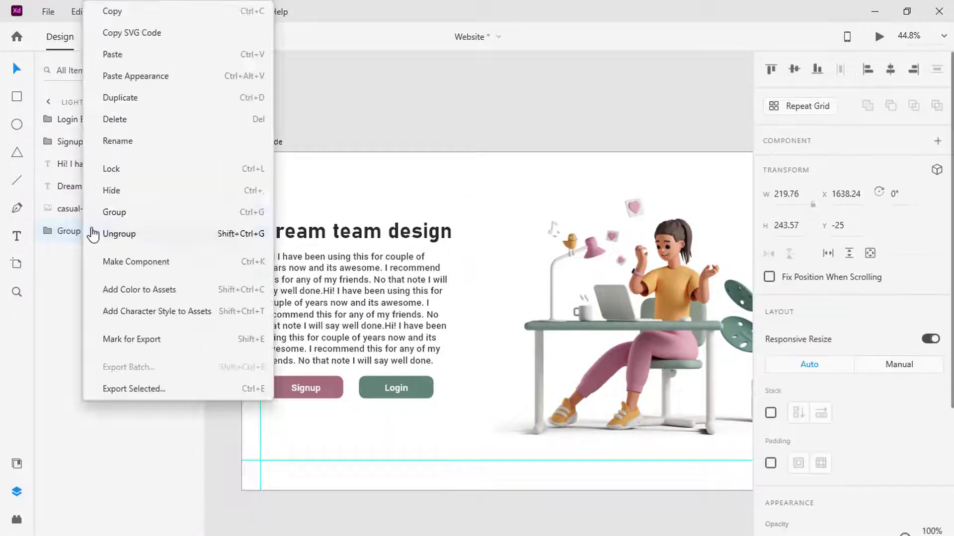
left_click(135, 148)
type("Log")
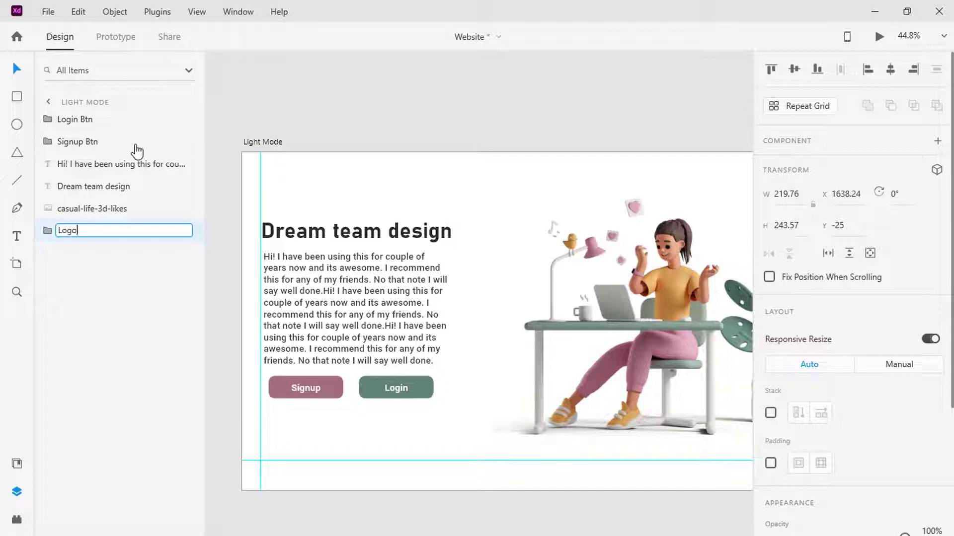
type("o")
key("Return")
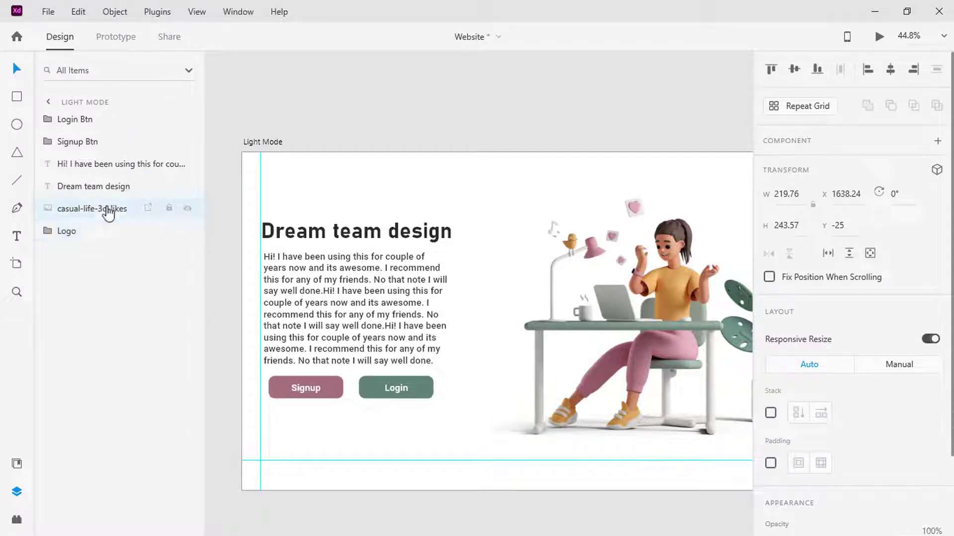
Group the illustration, heading, paragraph, Signup Btn and Login Btn as 'Landing Page'.
left_click(108, 214)
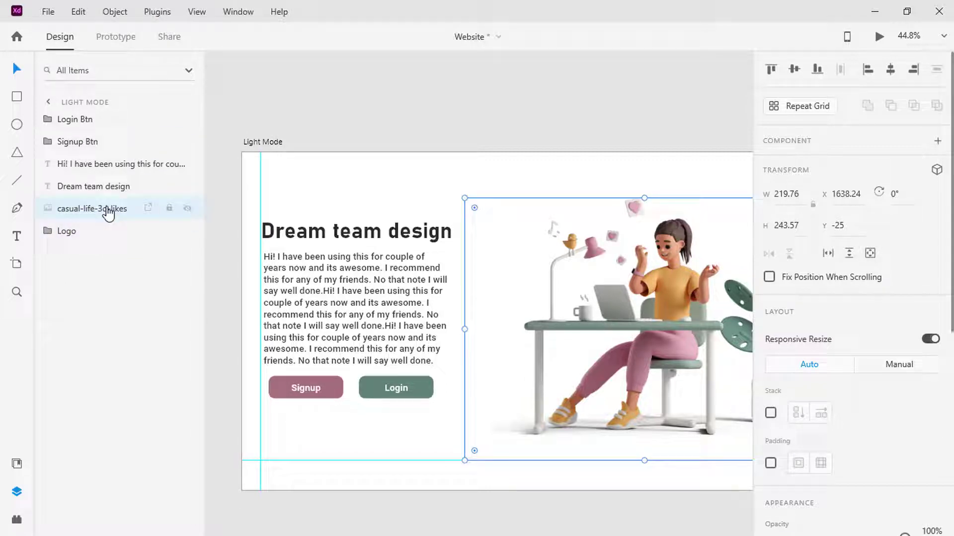
left_click(110, 169, "shift")
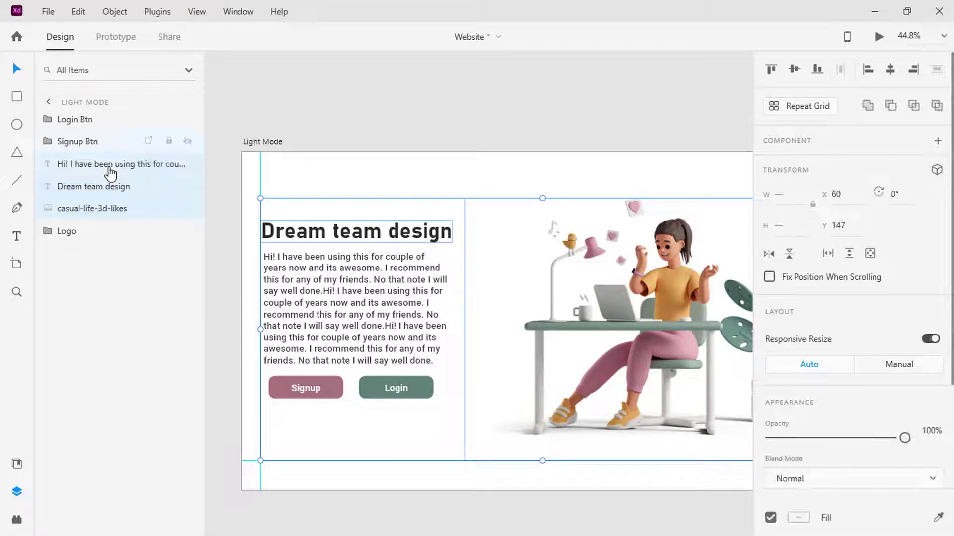
left_click(92, 144, "shift")
left_click(93, 125, "shift")
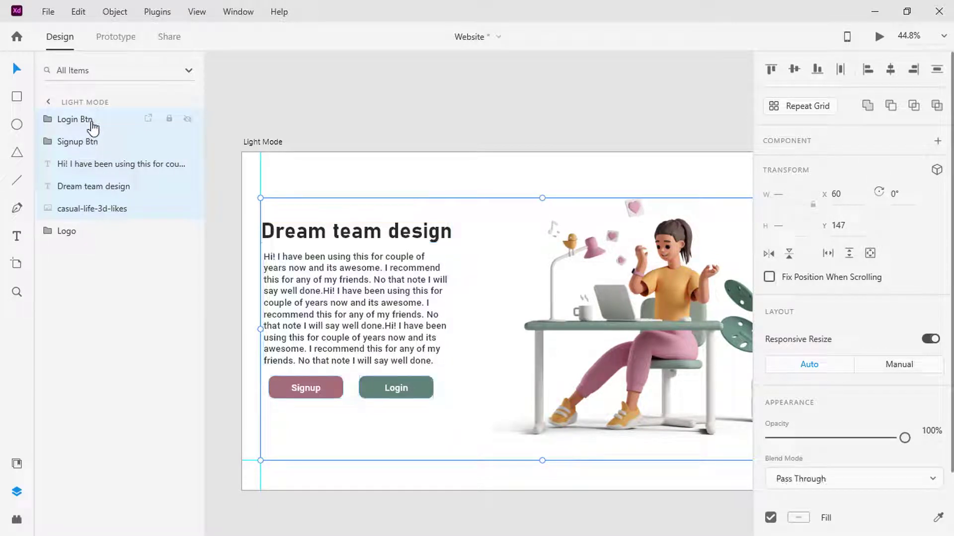
key("ctrl+g")
right_click(93, 125)
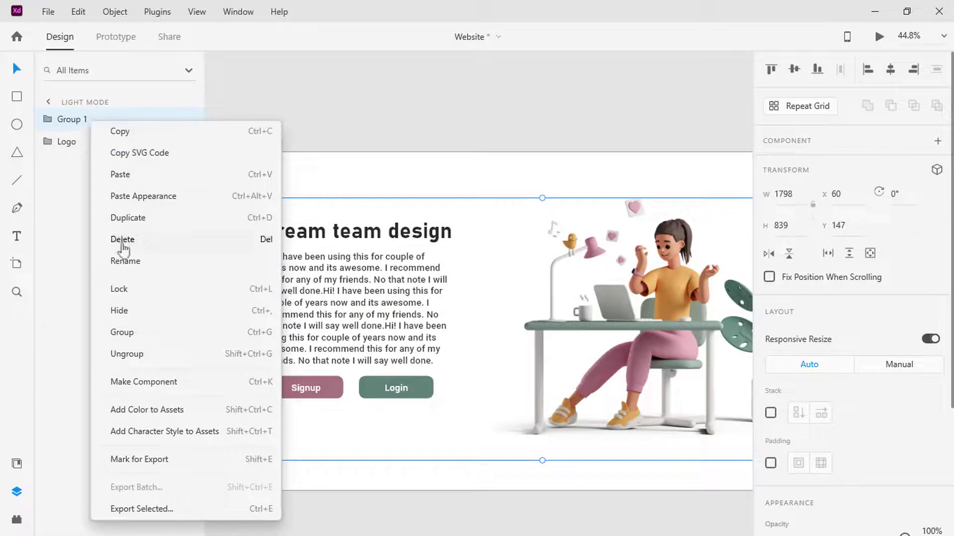
left_click(127, 265)
type("Landin")
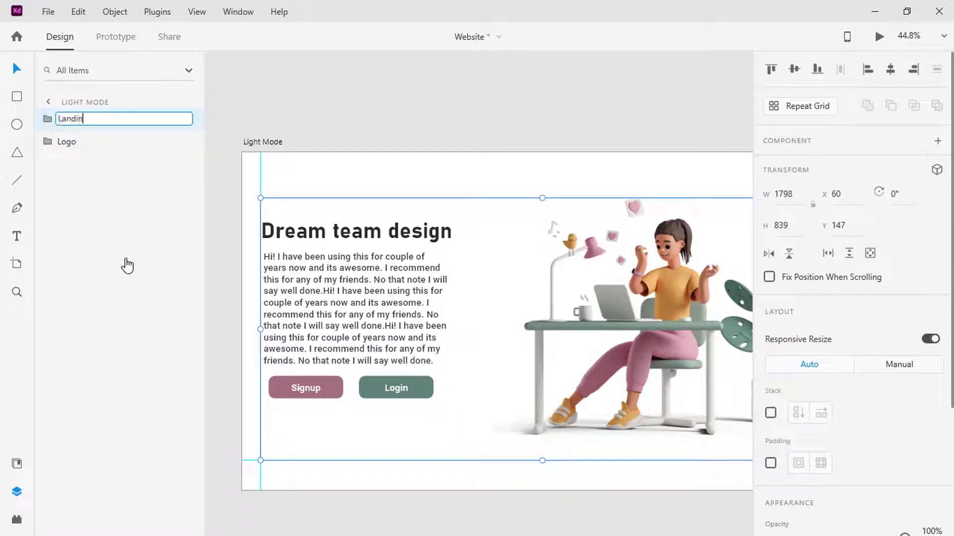
type("g Page")
key("Return")
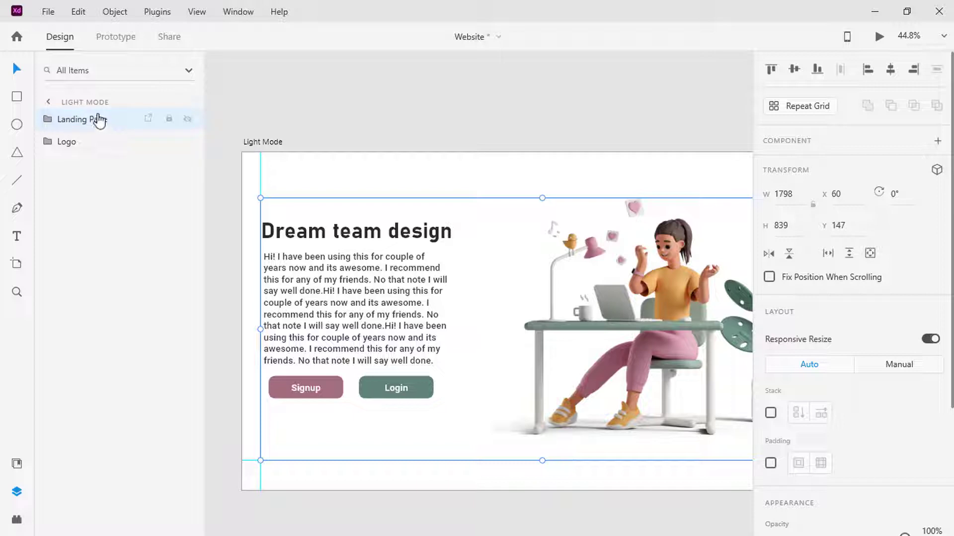
Move the Landing Page group below Logo in the layer order.
left_click_drag(100, 120, 100, 149)
left_click(188, 141)
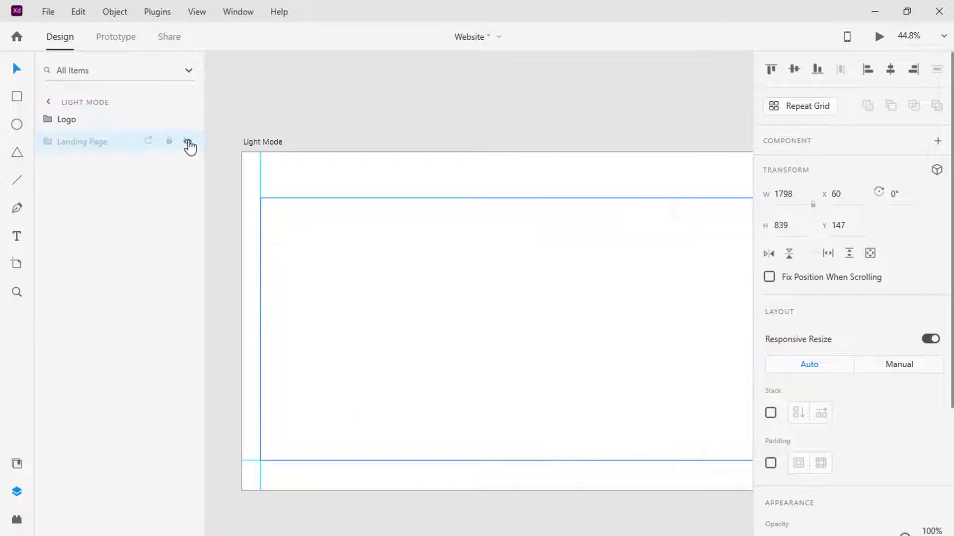
left_click(187, 143)
key("ctrl+y")
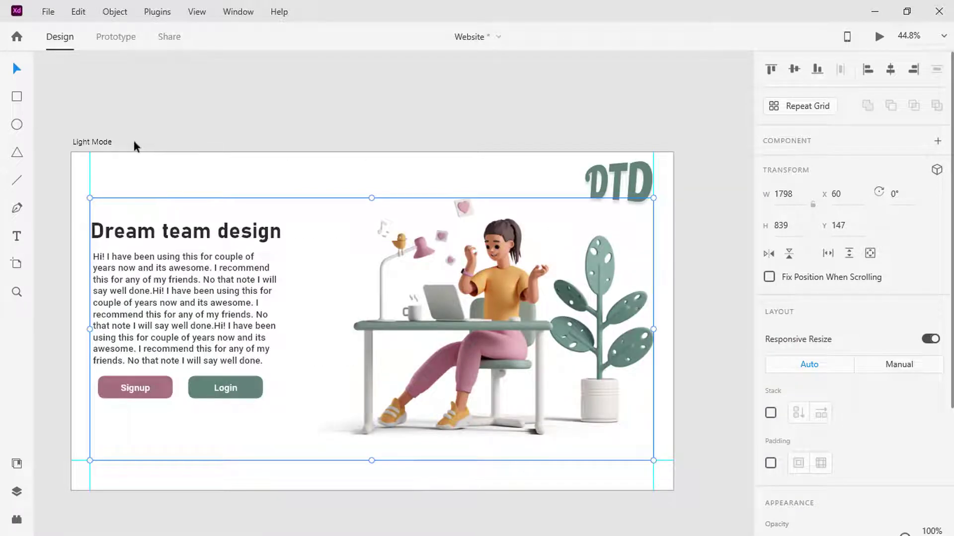
Drag the Light Mode artboard's bottom edge down so it measures 1920×2233.
left_click(103, 142)
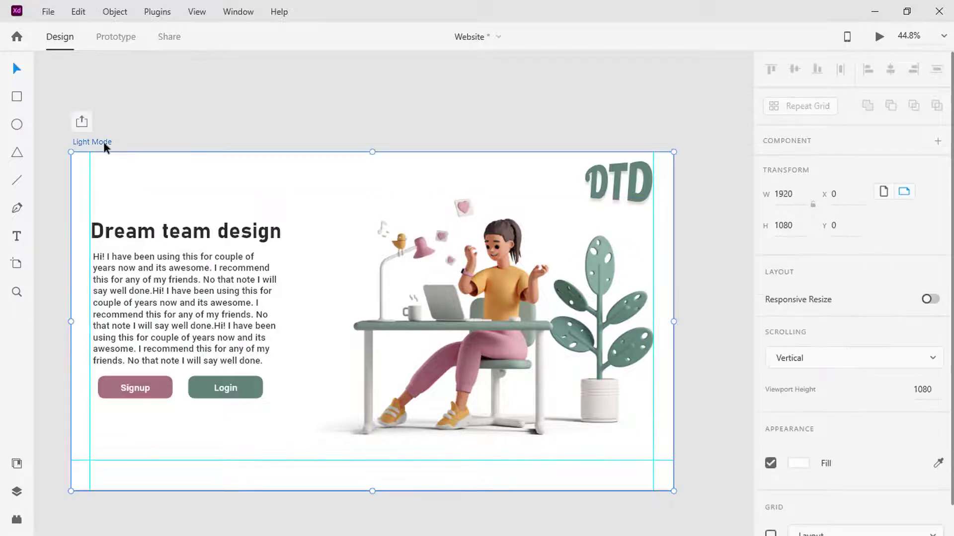
mouse_move(372, 491)
left_mouse_down()
mouse_move(372, 531)
mouse_move(372, 506)
left_mouse_up()
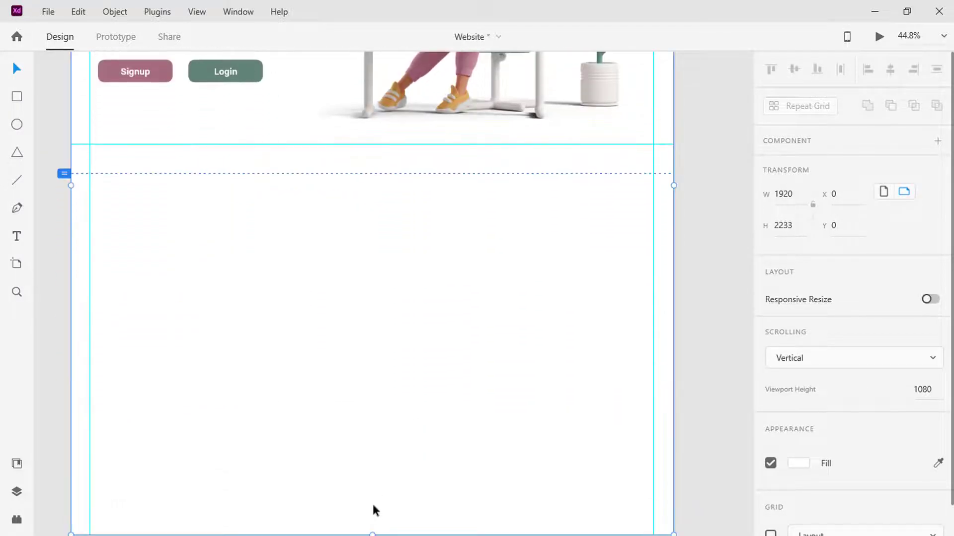
scroll(373, 510, "up", 5)
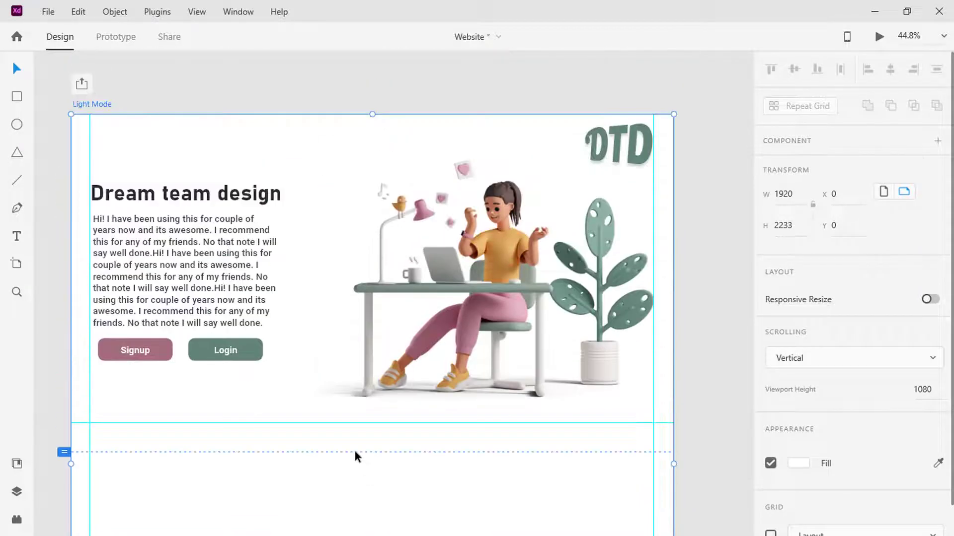
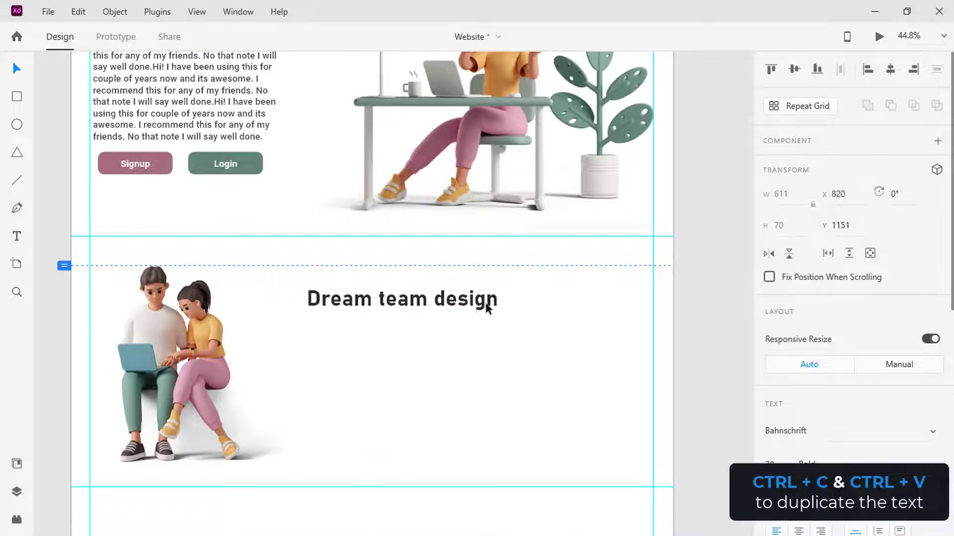
Retype the copied heading as 'All You Need To Know' and nudge it into place.
double_click(517, 311)
type("All You Need To Know")
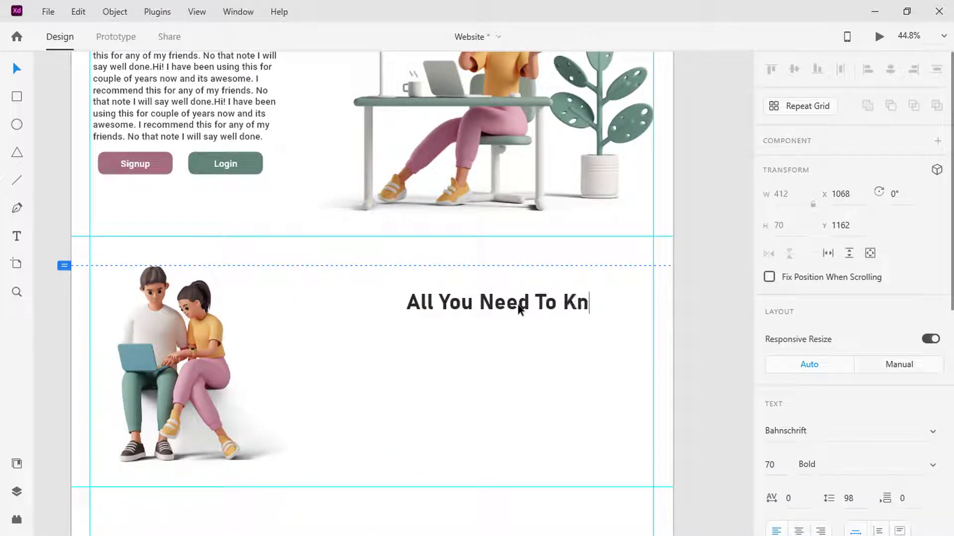
key("Escape")
left_click_drag(494, 304, 480, 299)
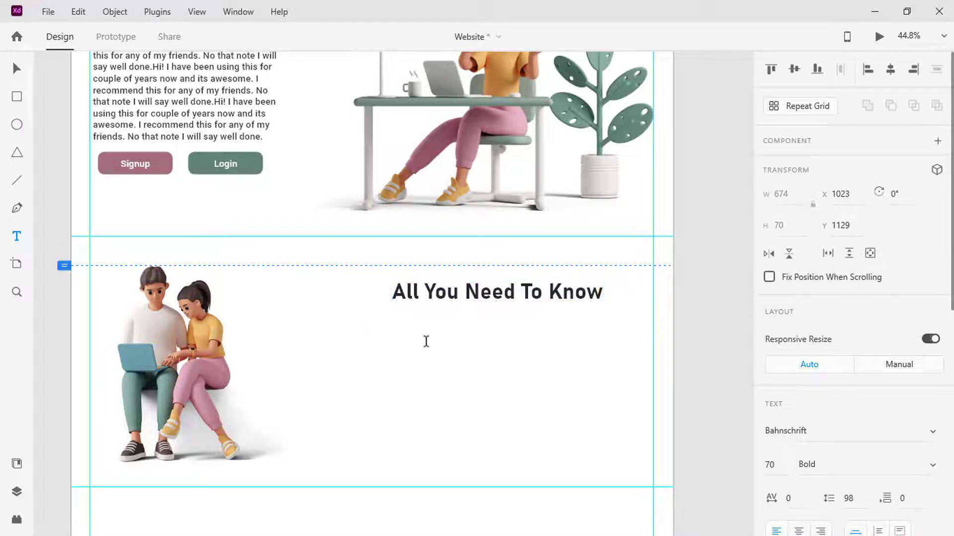
Paste the paragraph text and align it beneath the heading.
type("Hi! I have been using this for couple of years now and its awesome. I recommend this for any of my friends. No that note I will say well done.Hi! I have been using this for couple of years now and its awesome. I recommend this for any of my friends. No that note I will say well done.Hi! I have been using this for couple of years now and its awesome. I recommend this for any of my friends. No that note I will say well done.Hi! I have been using this for couple of years now and its awesome. I recommend this for any of my friends. No that note I will say well done.Hi! I have been using this for couple of years now and its awesome.")
left_click_drag(426, 342, 437, 345)
left_click(467, 298, "shift")
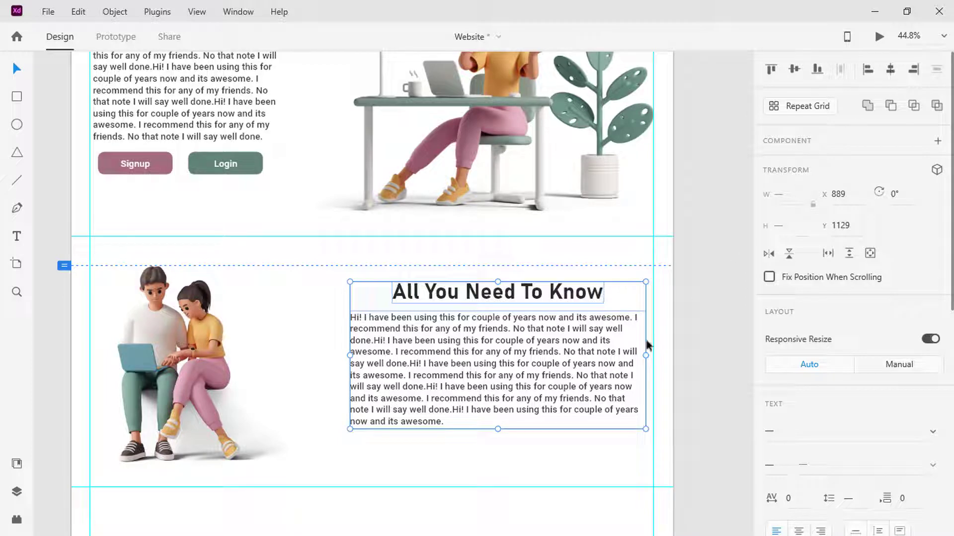
left_click(534, 458)
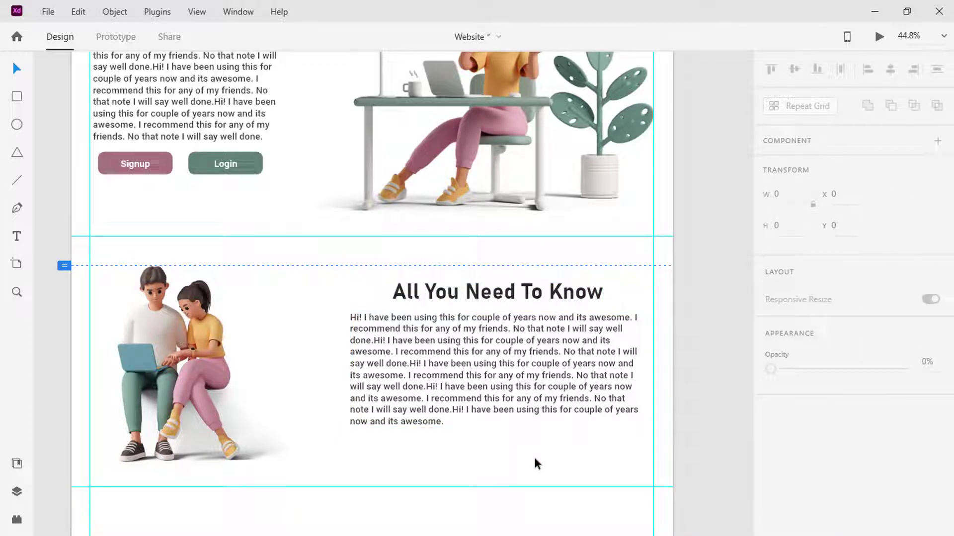
Duplicate the Signup button under the paragraph and relabel it 'Read More'.
left_click(153, 169)
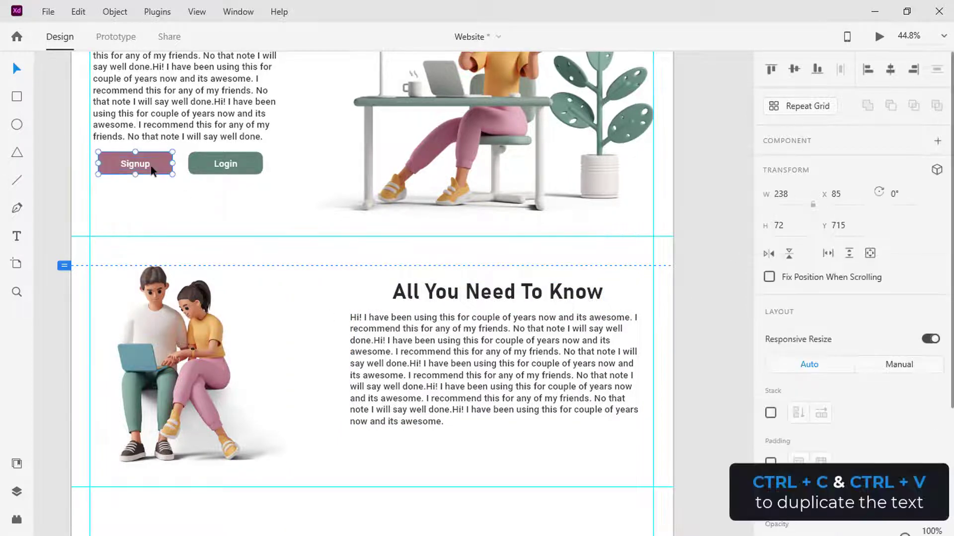
key("ctrl+c")
key("ctrl+v")
left_click_drag(154, 174, 512, 458)
double_click(504, 453)
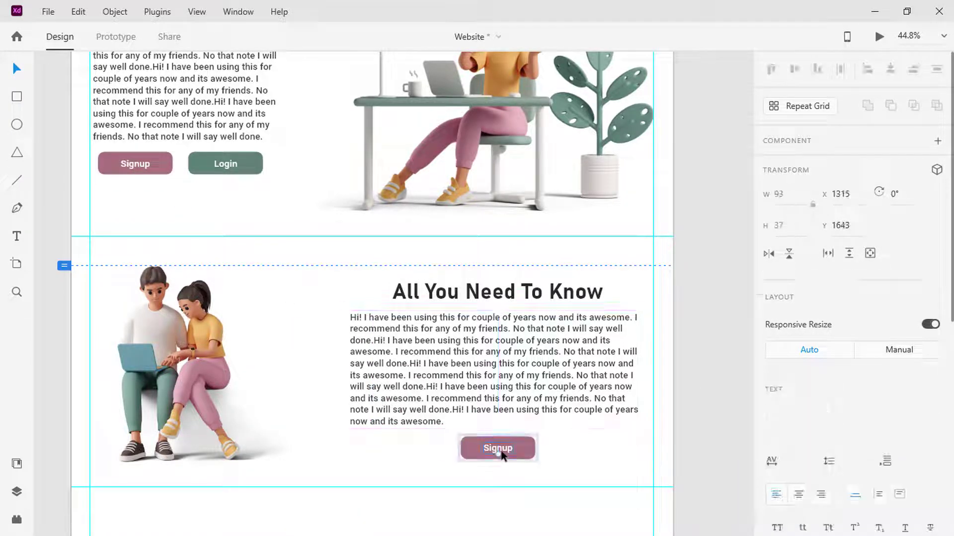
double_click(503, 453)
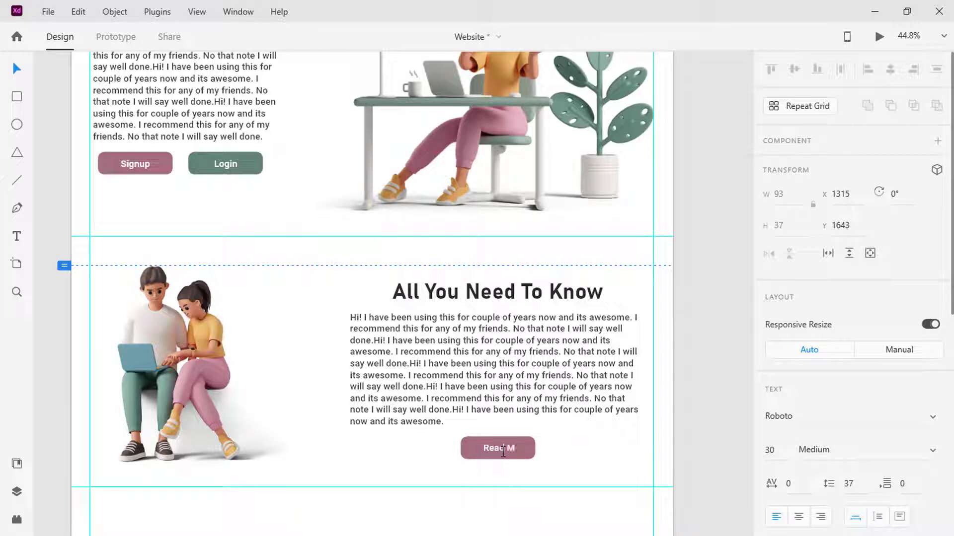
key("Escape")
Center the Read More label in its button and rename the group layer 'Read More Btn'.
left_click(17, 492)
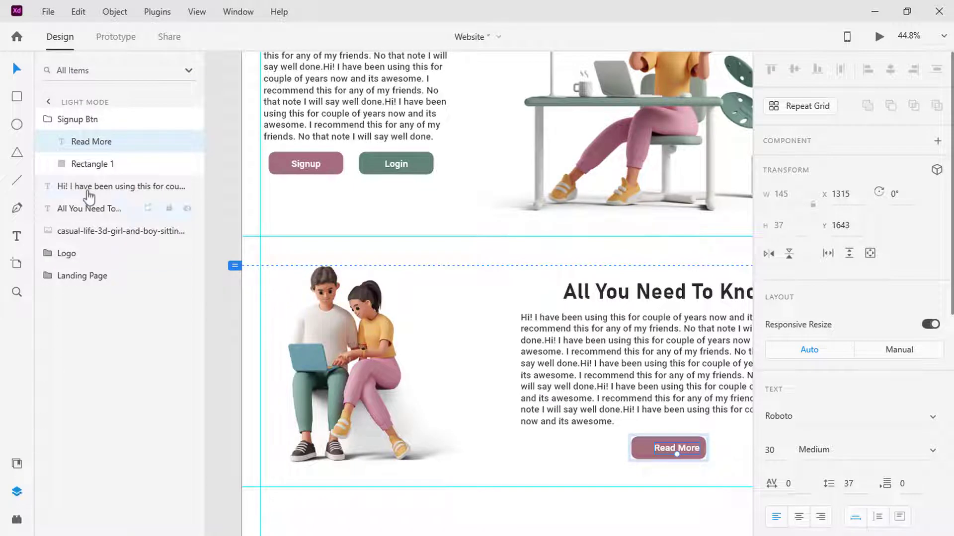
left_click(92, 165, "shift")
left_click(891, 71)
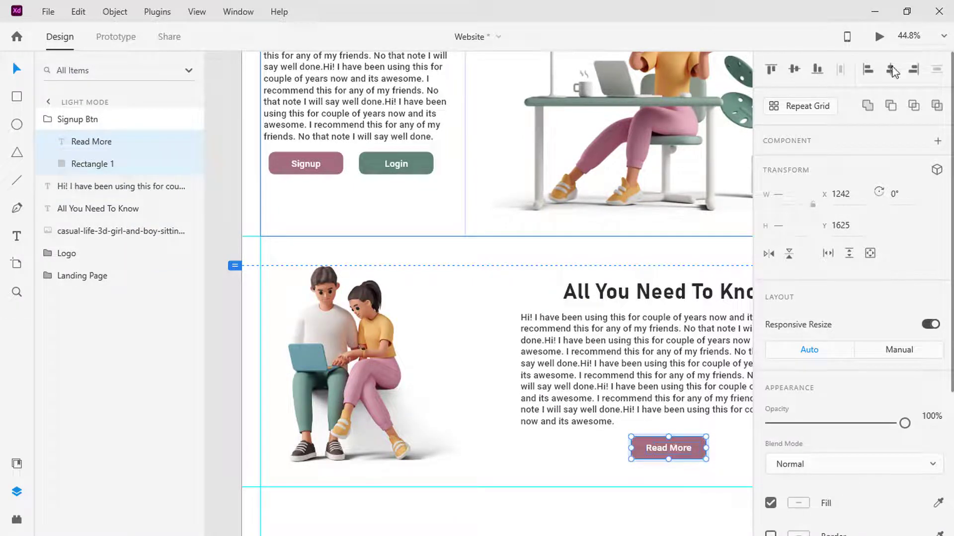
left_click(46, 121)
right_click(63, 119)
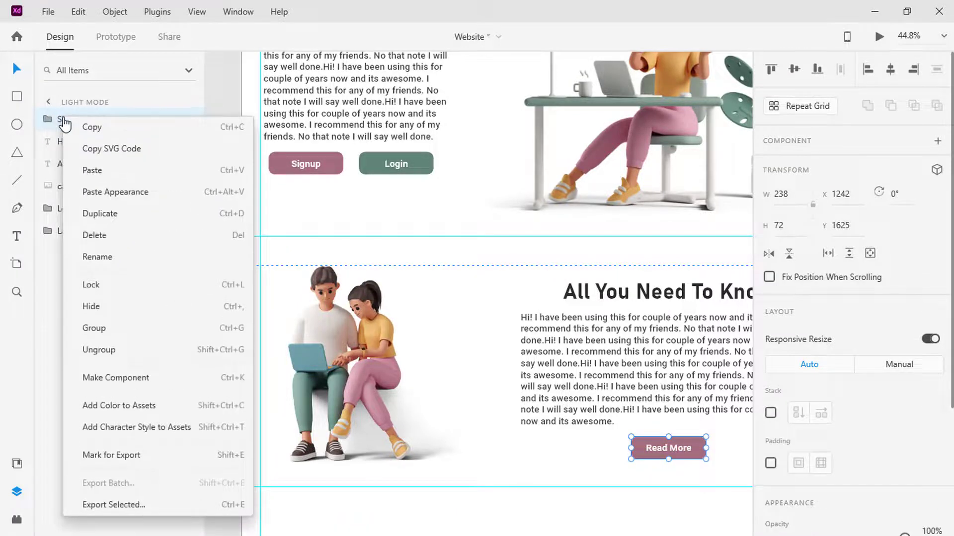
left_click(92, 257)
type("Read More Btn")
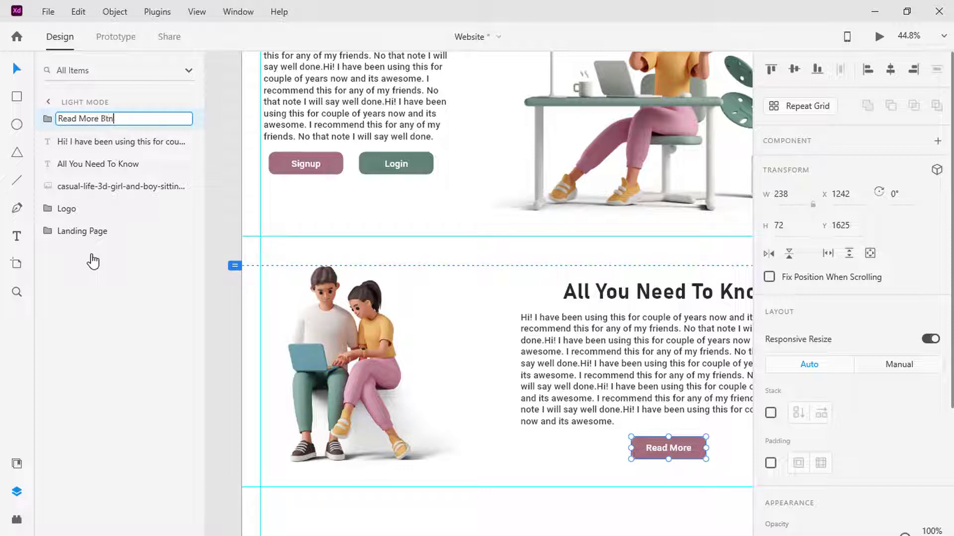
key("Return")
left_click(186, 120)
left_click(186, 120)
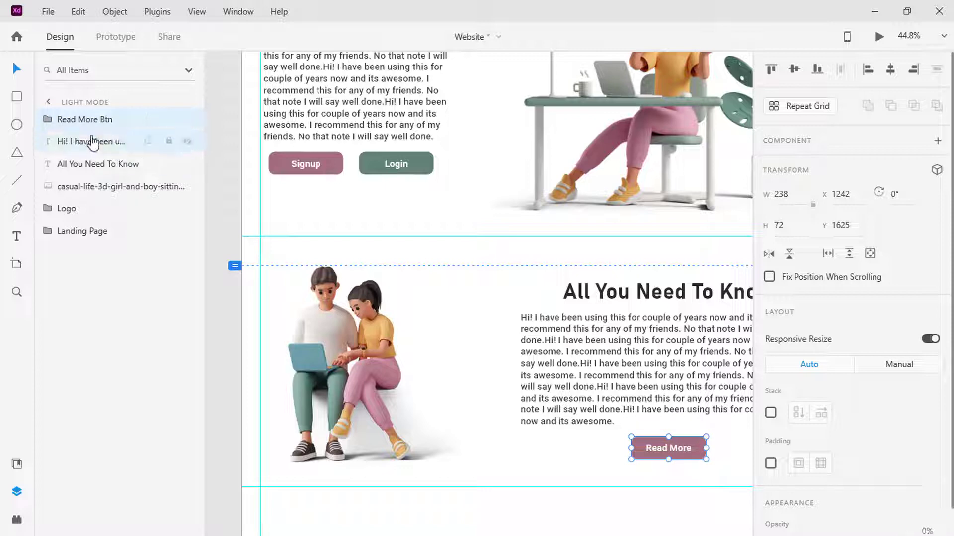
Group the section's button, paragraph, heading and couple image, then rename the group.
left_click(96, 166, "shift")
left_click(96, 192, "shift")
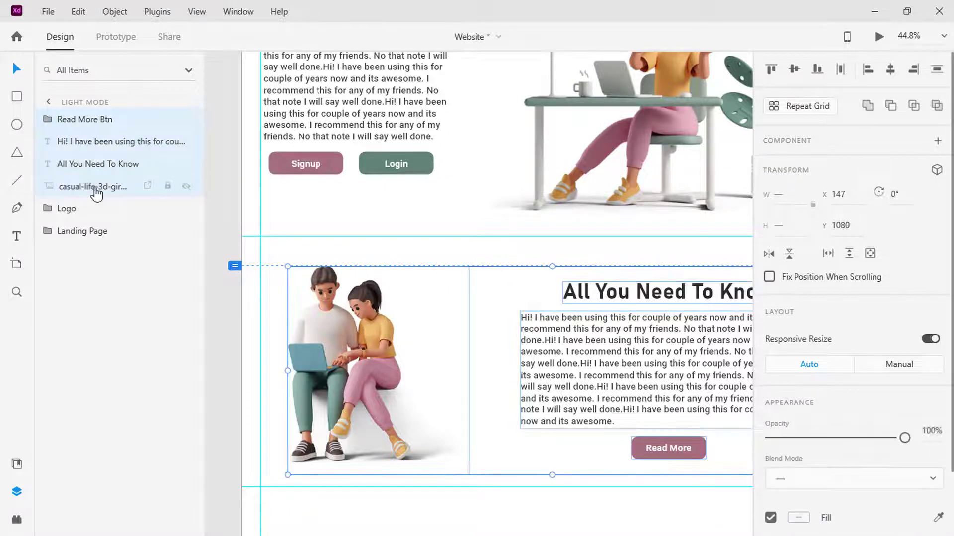
right_click(96, 191)
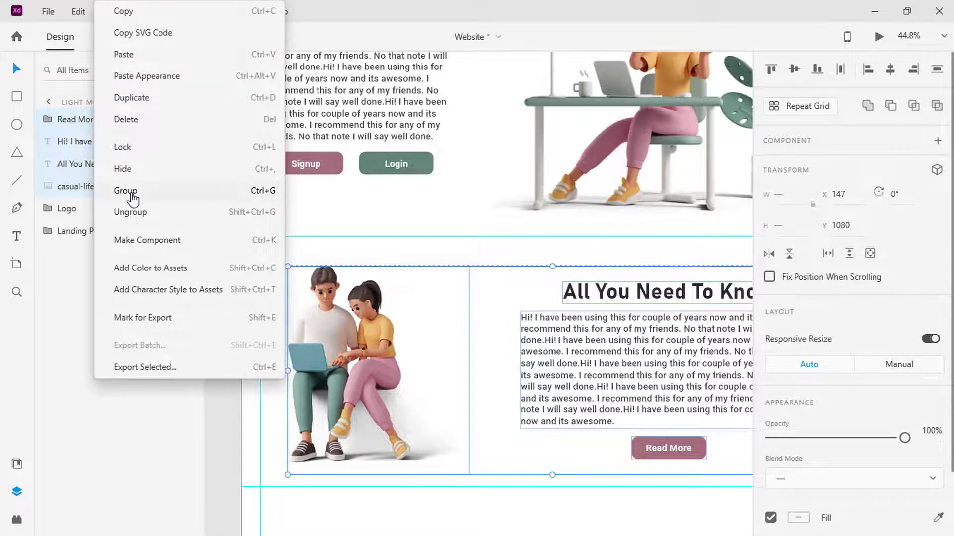
left_click(127, 192)
right_click(81, 127)
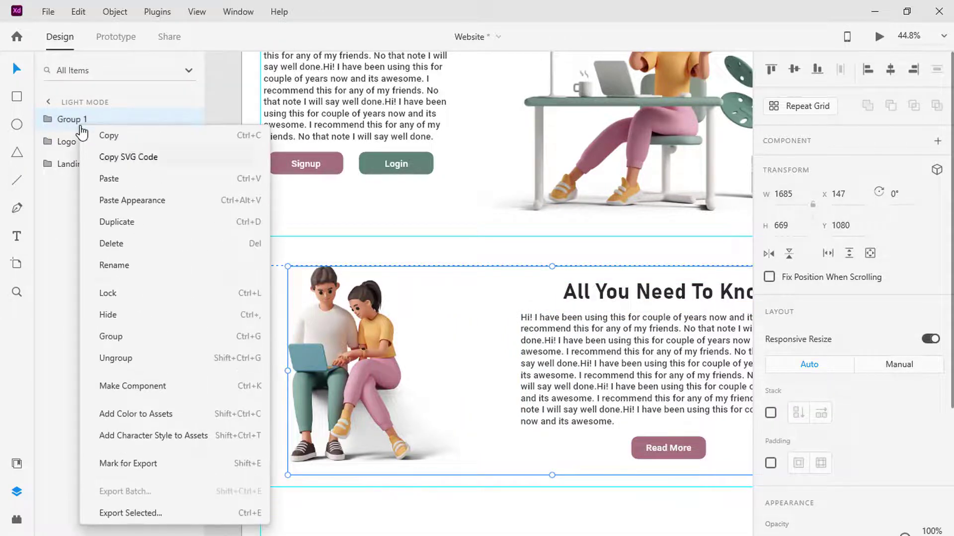
left_click(121, 264)
type("Sectio")
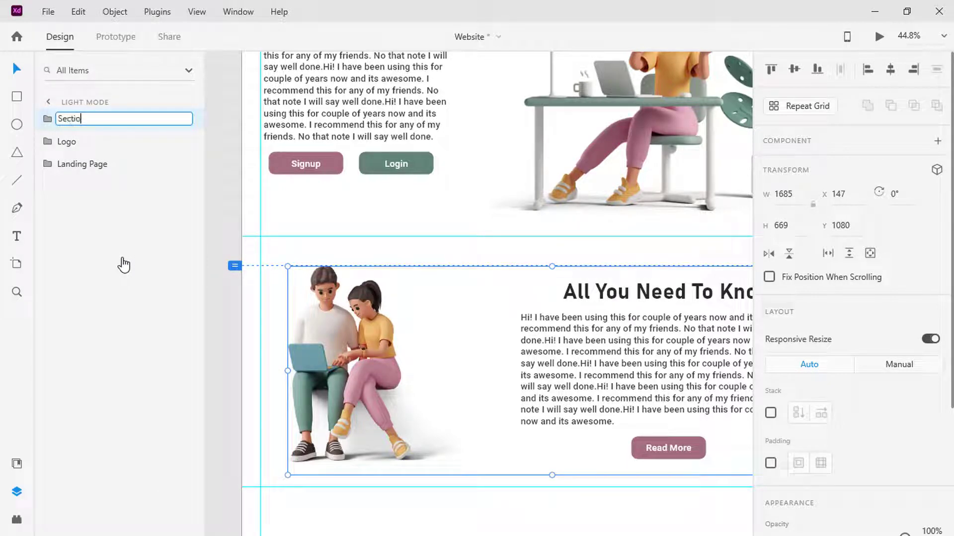
key("Return")
key("ctrl+y")
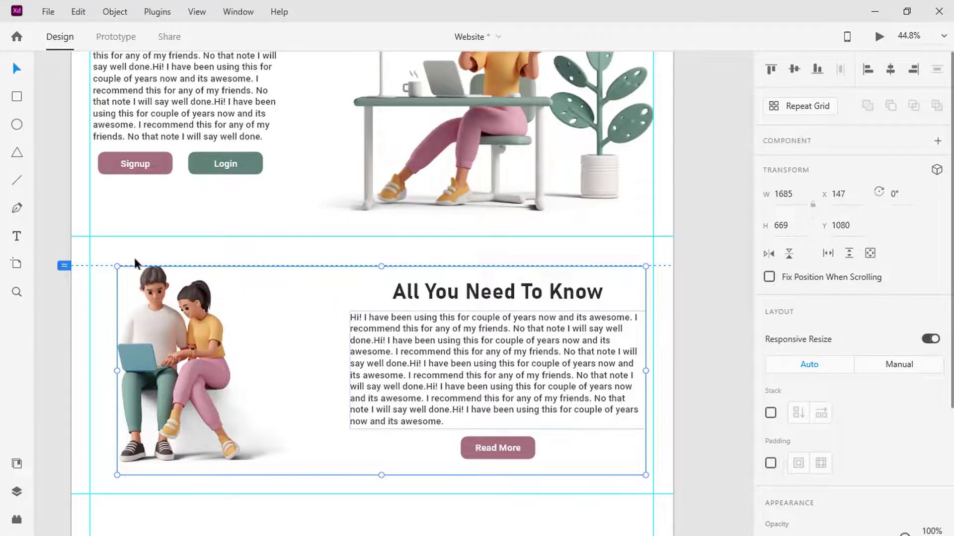
scroll(185, 268, "up", 5)
scroll(187, 252, "up", 2)
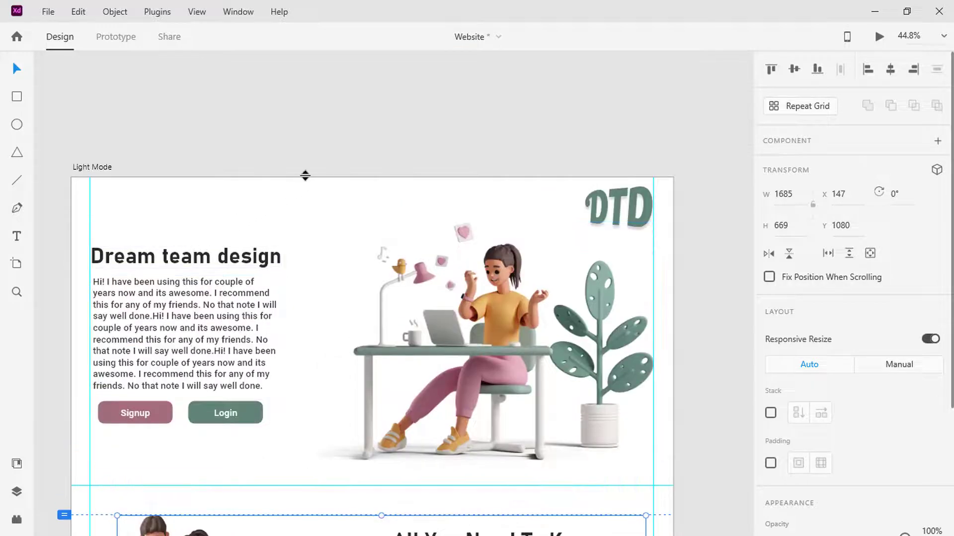
Make the Light Mode artboard taller and move the layout guide down for a new section.
left_click(317, 251)
scroll(335, 497, "down", 8)
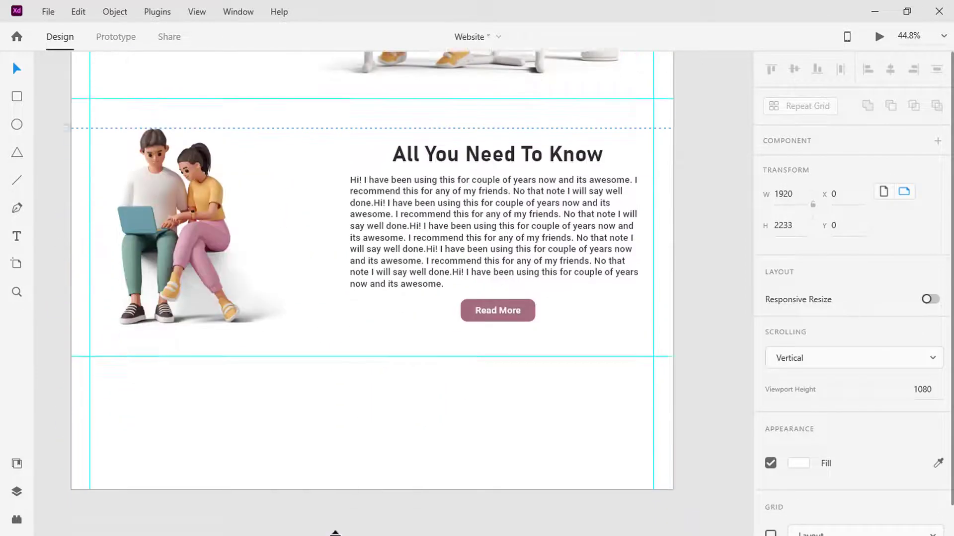
scroll(335, 497, "down", 3)
left_click_drag(324, 358, 324, 320)
left_click(353, 369)
left_click_drag(372, 370, 386, 448)
scroll(372, 407, "up", 2)
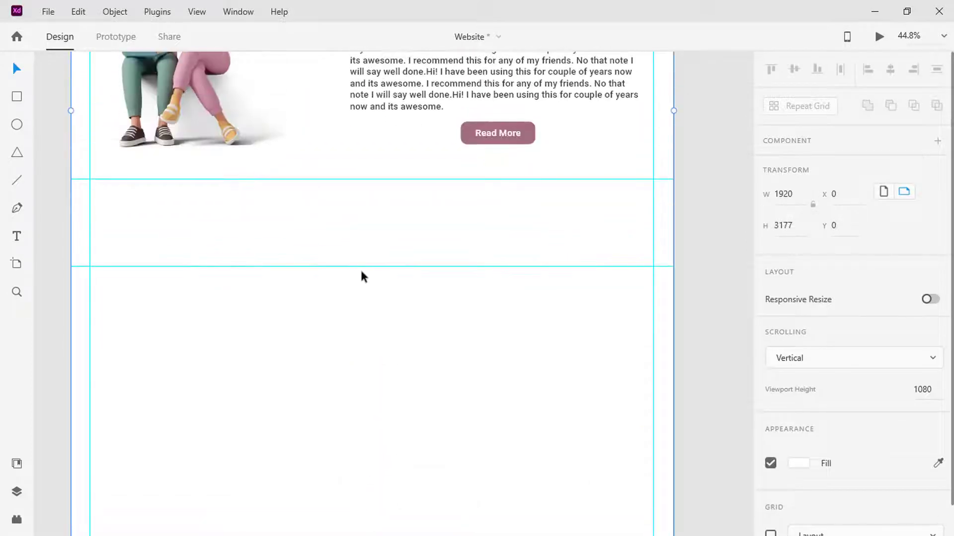
left_click_drag(362, 268, 374, 449)
Bring the casual 3d image in from File Explorer and shorten the artboard to fit.
key("alt+Tab")
left_click_drag(156, 131, 486, 274)
key("alt+Tab")
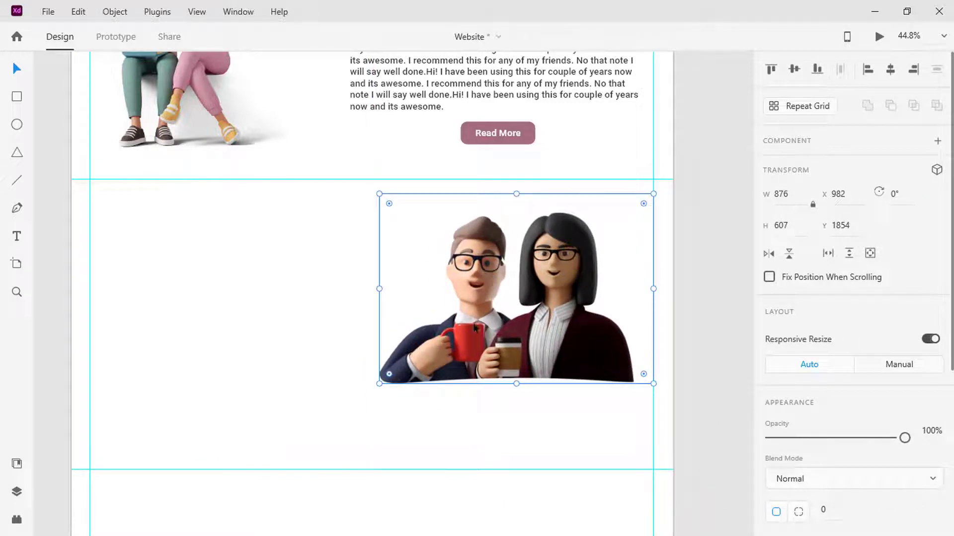
left_click_drag(403, 473, 409, 428)
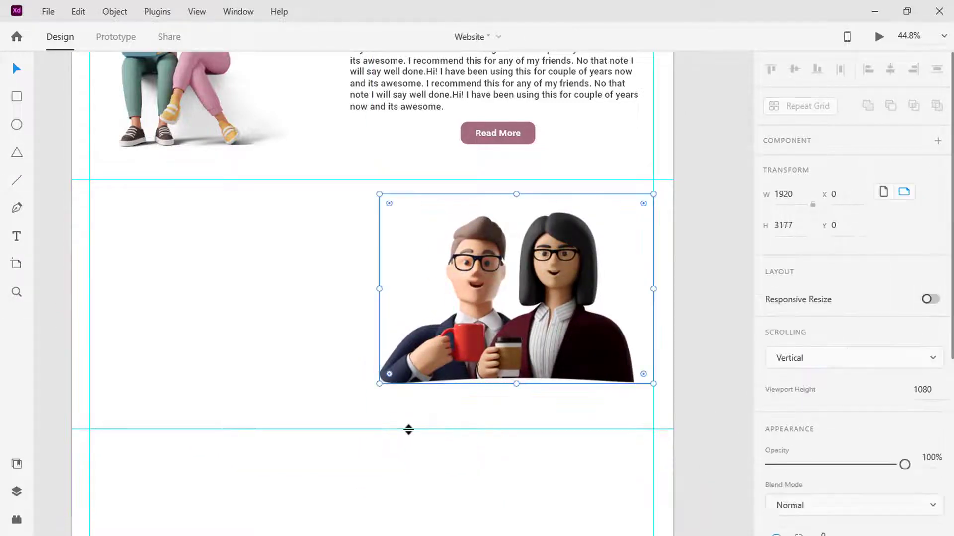
scroll(408, 451, "up", 4)
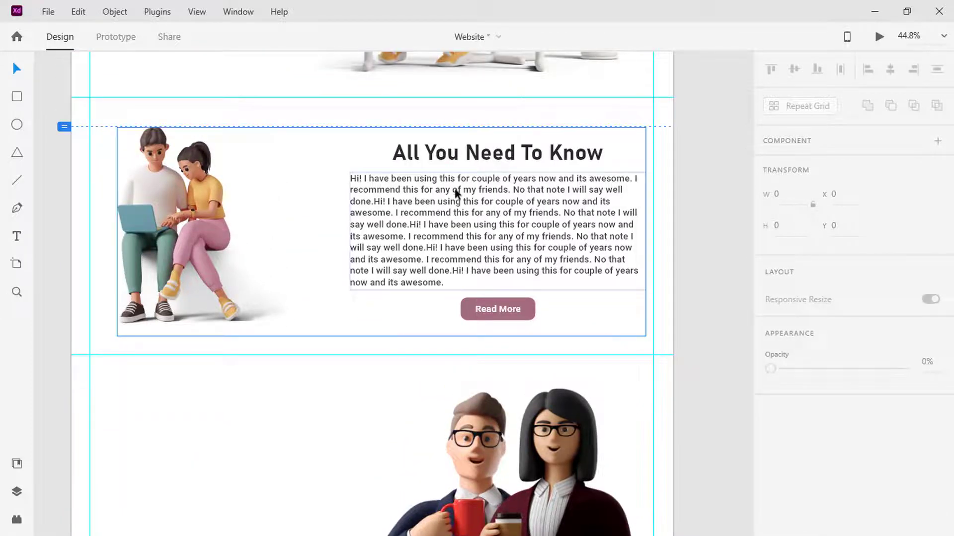
Duplicate the All You Need To Know heading into the lower section.
left_click(464, 158)
key("ctrl+c")
key("ctrl+v")
left_click_drag(471, 171, 182, 422)
Retype the copied heading as 'Our Professional Trainers'.
double_click(180, 423)
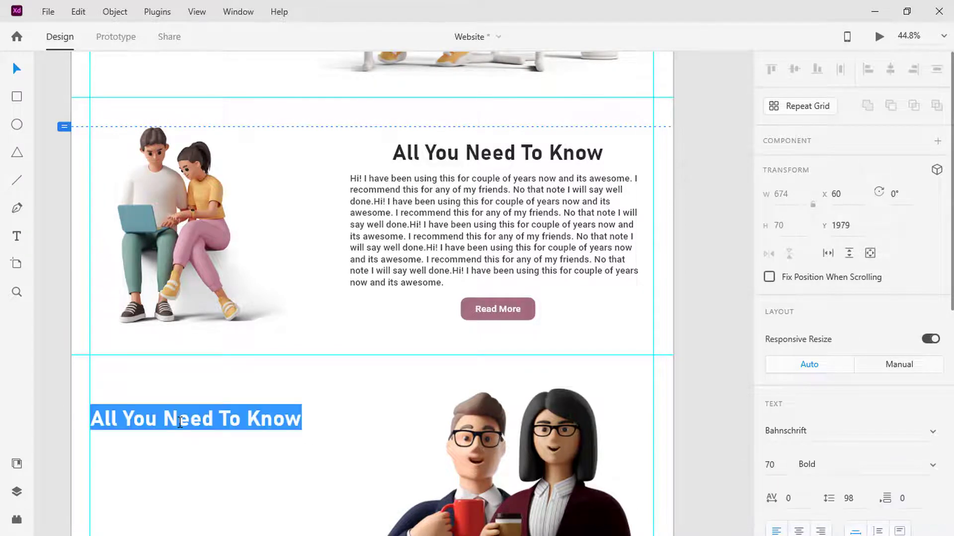
type("Our Professional")
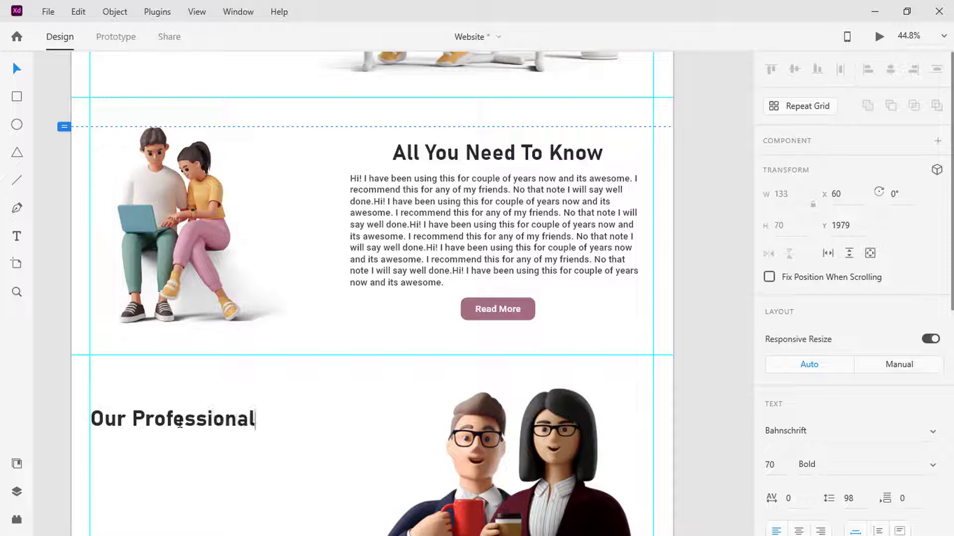
type(" Trainers")
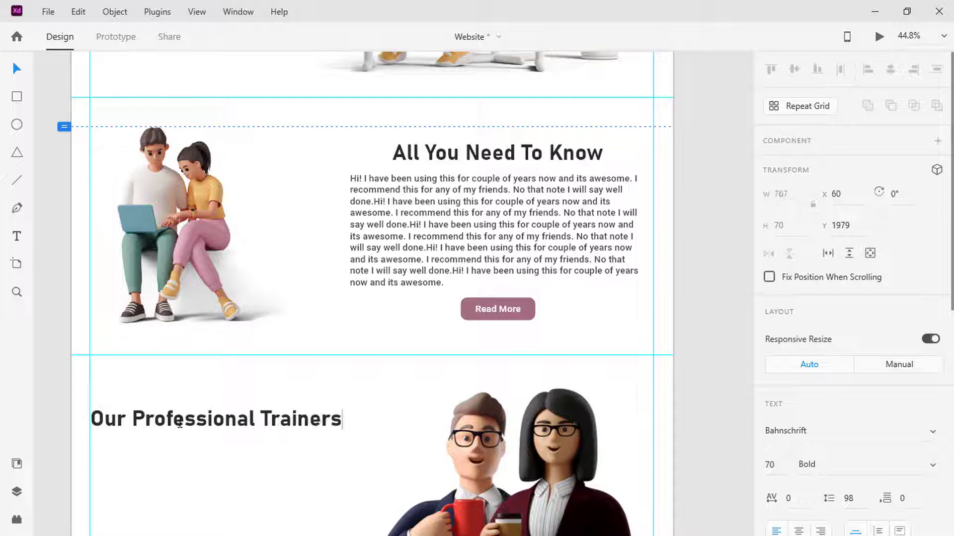
key("Escape")
scroll(180, 426, "down", 2)
scroll(178, 423, "down", 3)
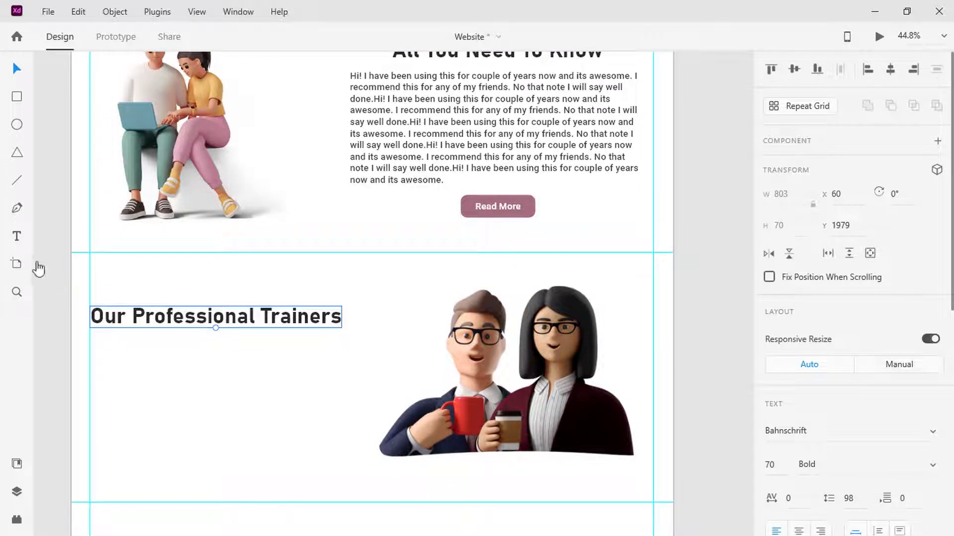
Paste the paragraph under the trainers heading and center the heading horizontally over it.
left_click(16, 236)
left_click(137, 375)
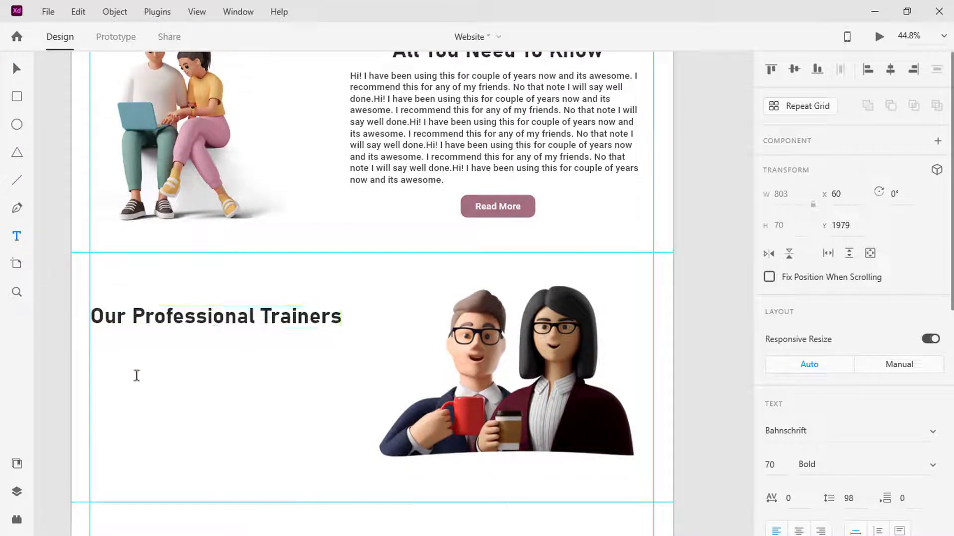
key("ctrl+v")
key("Escape")
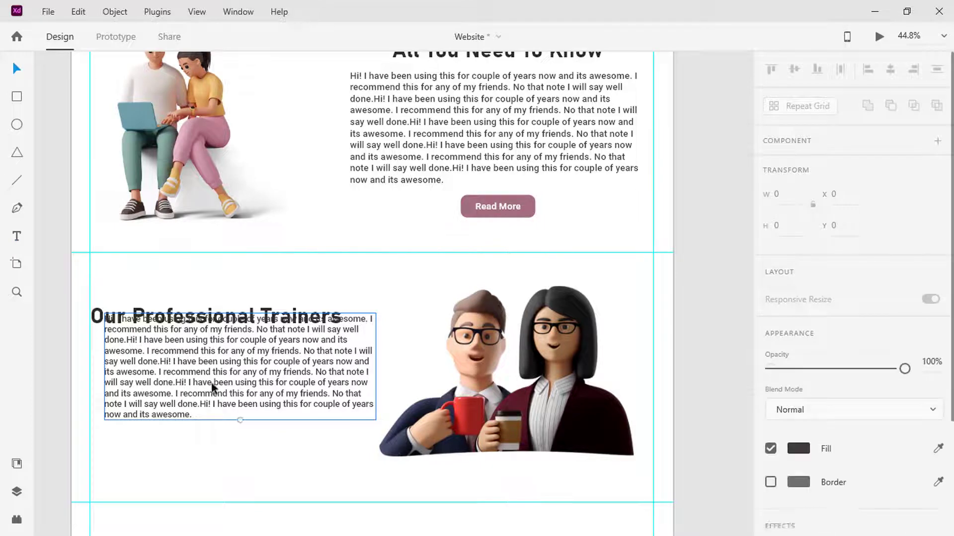
left_click_drag(212, 386, 202, 407)
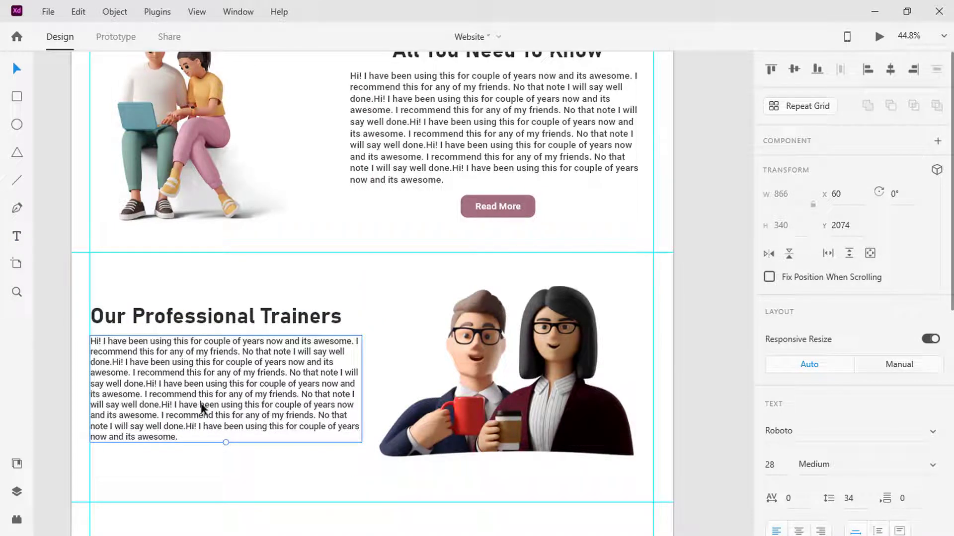
left_click(195, 323, "shift")
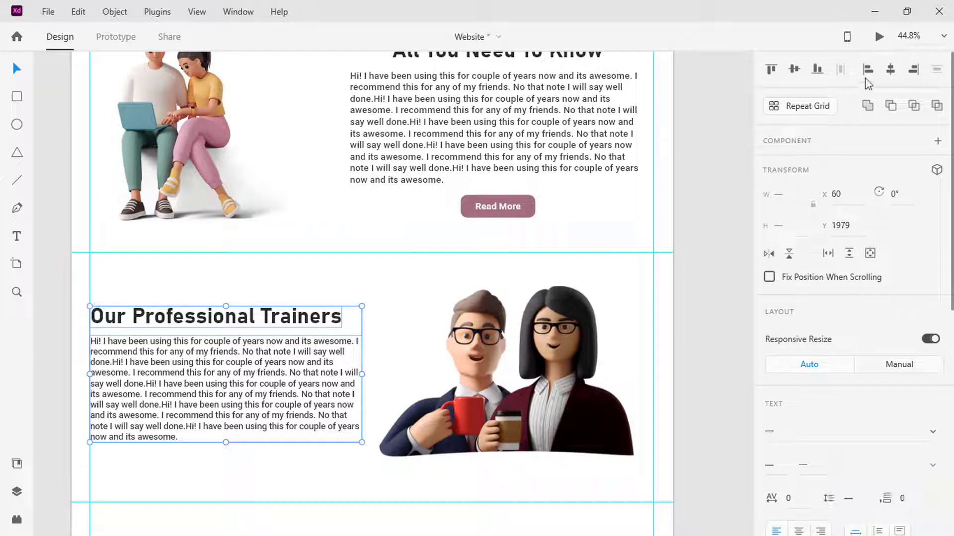
left_click(890, 70)
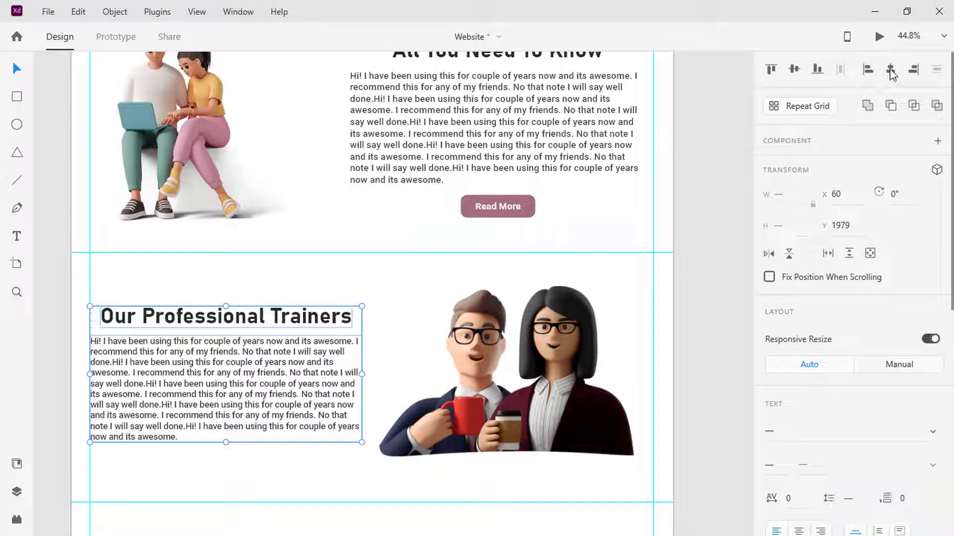
left_click(313, 469)
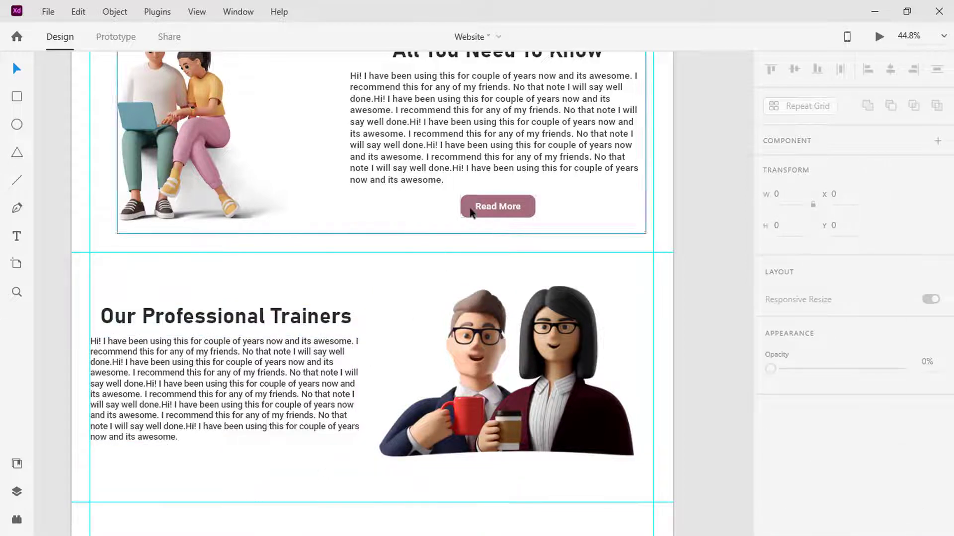
Duplicate the Read More button.
left_click(496, 207)
key("ctrl+c")
key("ctrl+v")
Move the duplicate button under the trainers paragraph and relabel it 'Instructors'.
left_click_drag(326, 388, 242, 467)
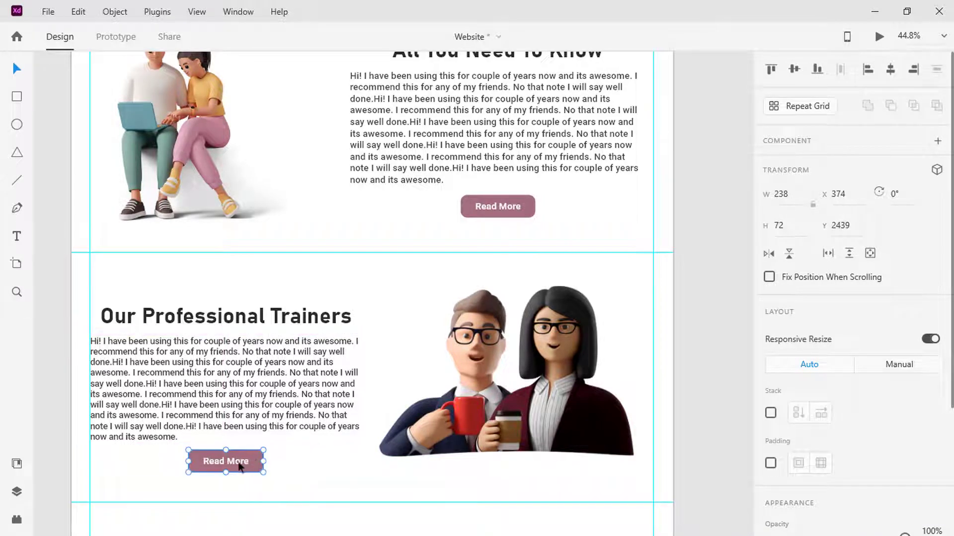
double_click(237, 462)
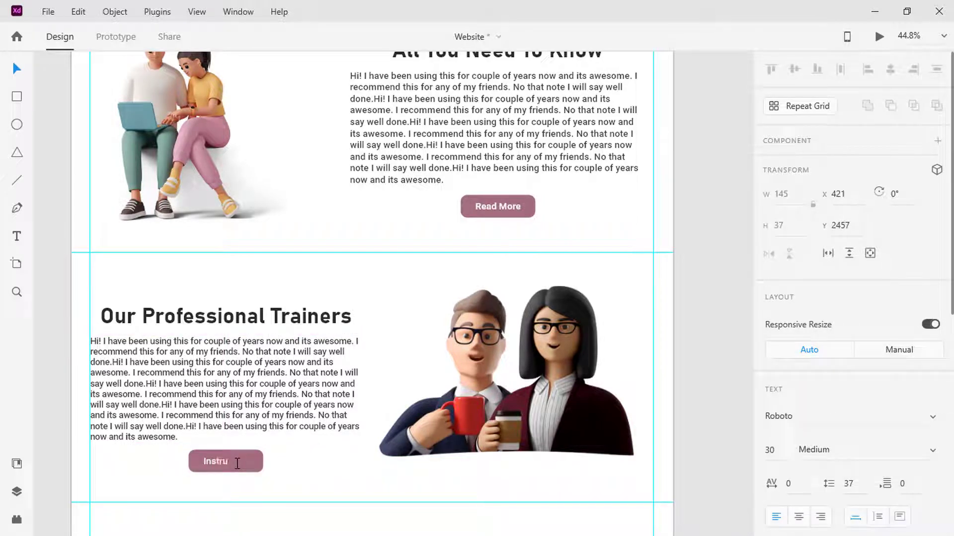
type("Instructors")
Rename the button's group layer to 'Instructors Btn'.
key("ctrl+y")
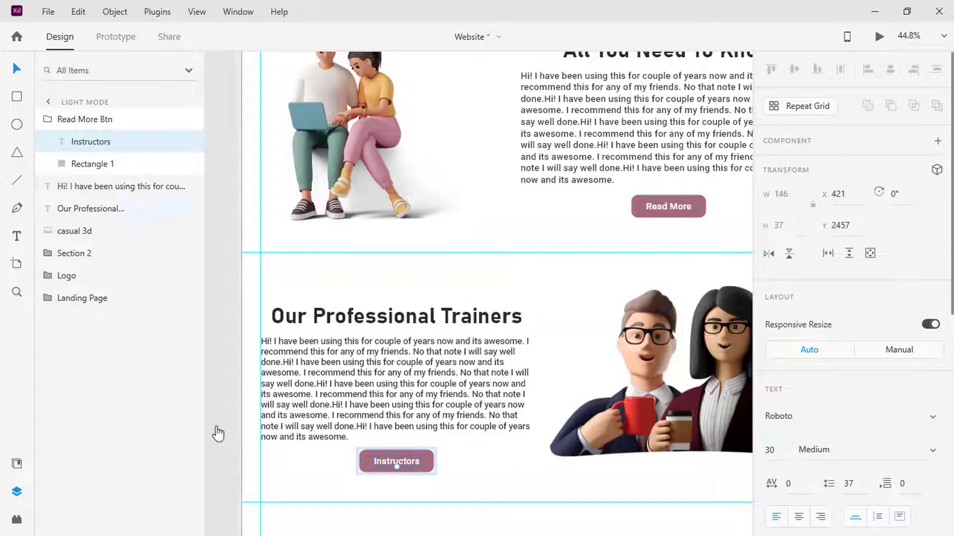
left_click(83, 165)
left_click(80, 164, "shift")
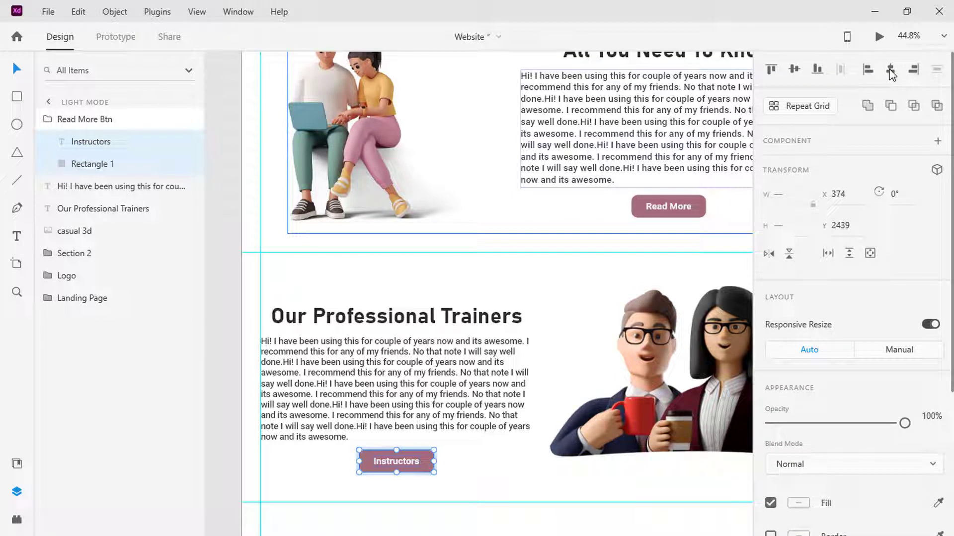
right_click(76, 122)
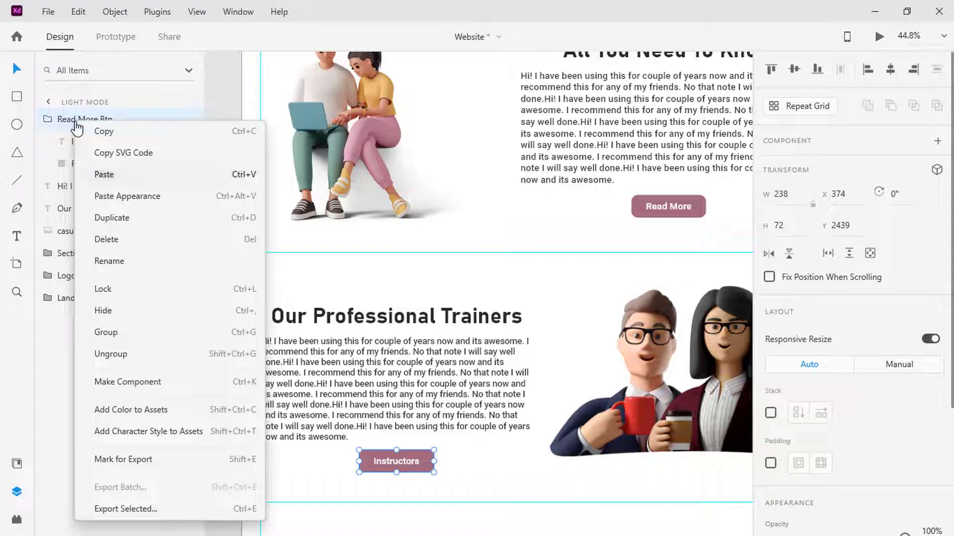
left_click(121, 263)
type("Instructors Btn")
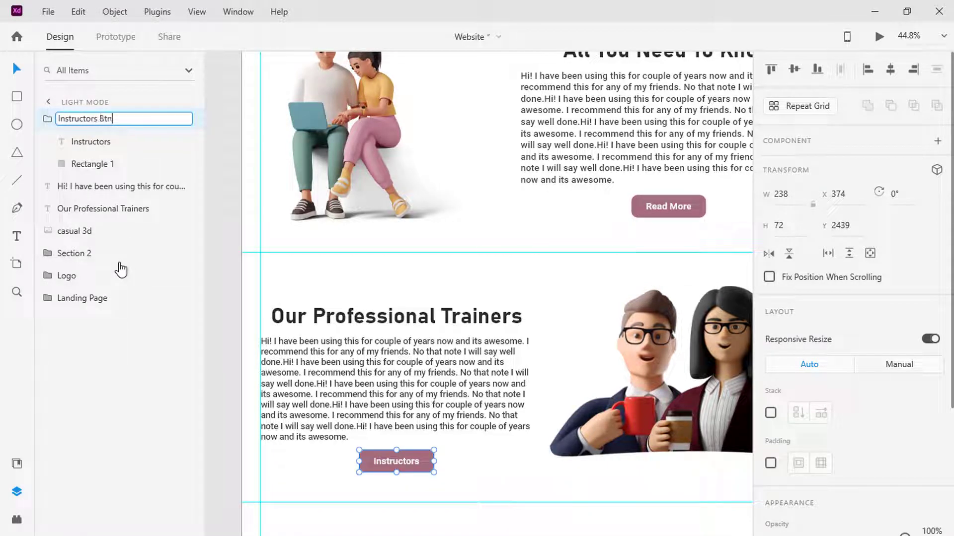
key("Return")
left_click(48, 121)
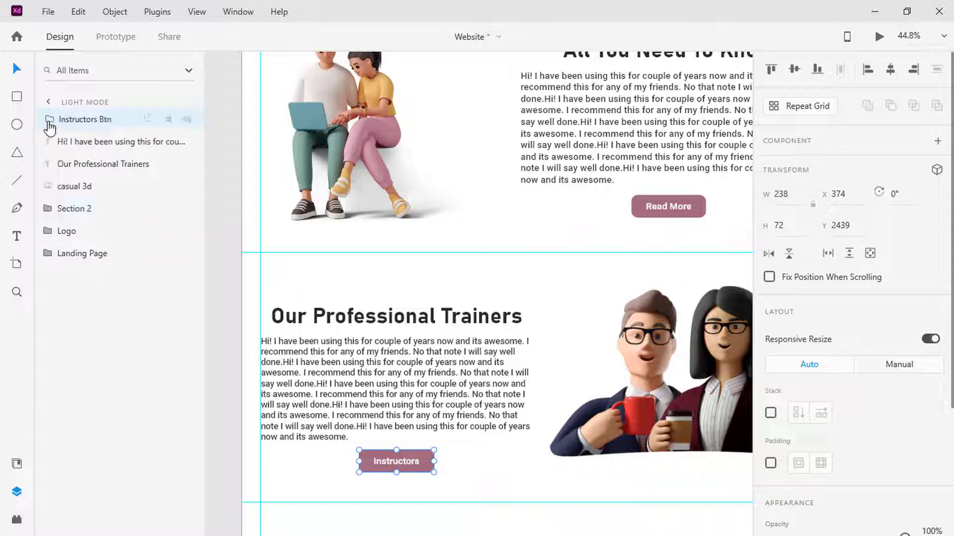
Group the Instructors button, trainers paragraph, heading and casual 3d image as 'Section 3'.
left_click(70, 142, "shift")
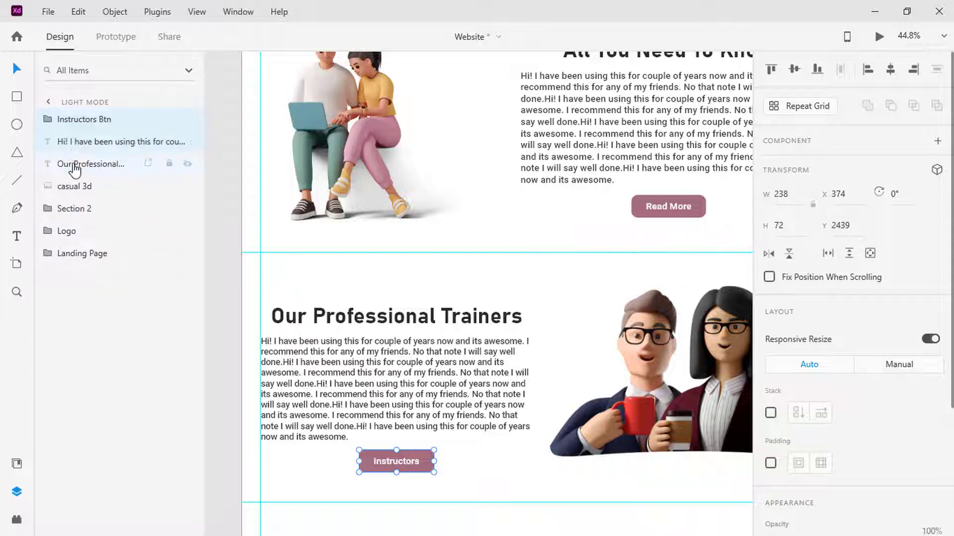
left_click(75, 169, "shift")
left_click(75, 188, "shift")
key("ctrl+g")
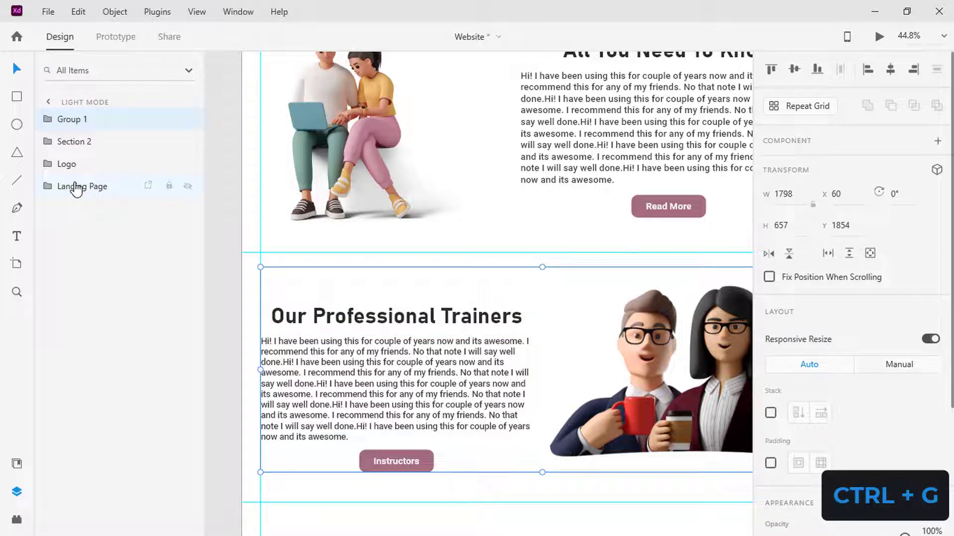
right_click(71, 124)
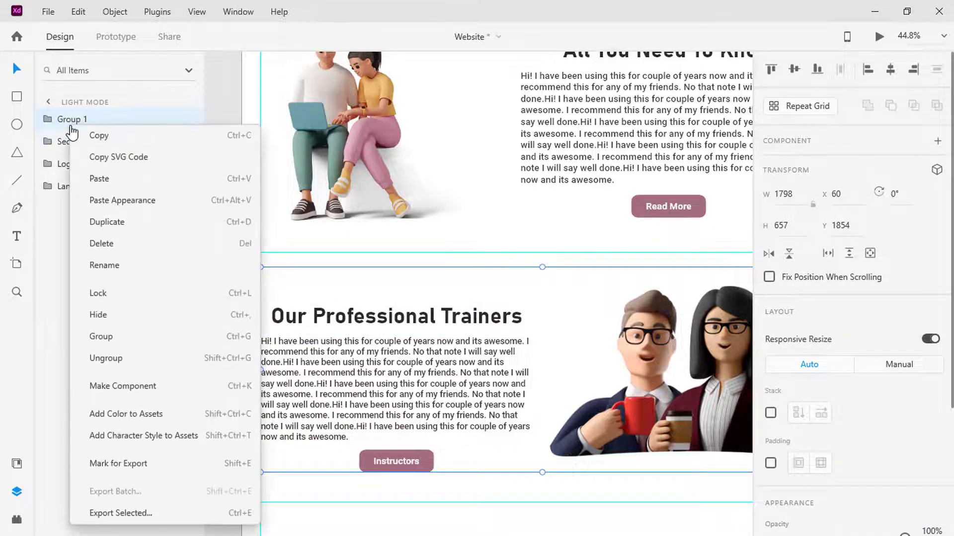
left_click(131, 267)
type("Sec")
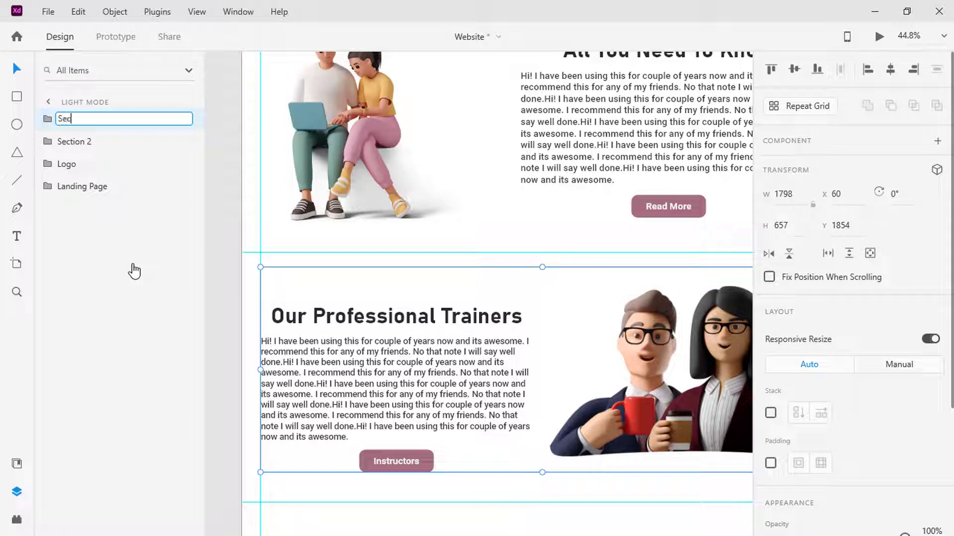
key("Return")
left_click(185, 119)
left_click(185, 120)
key("ctrl+y")
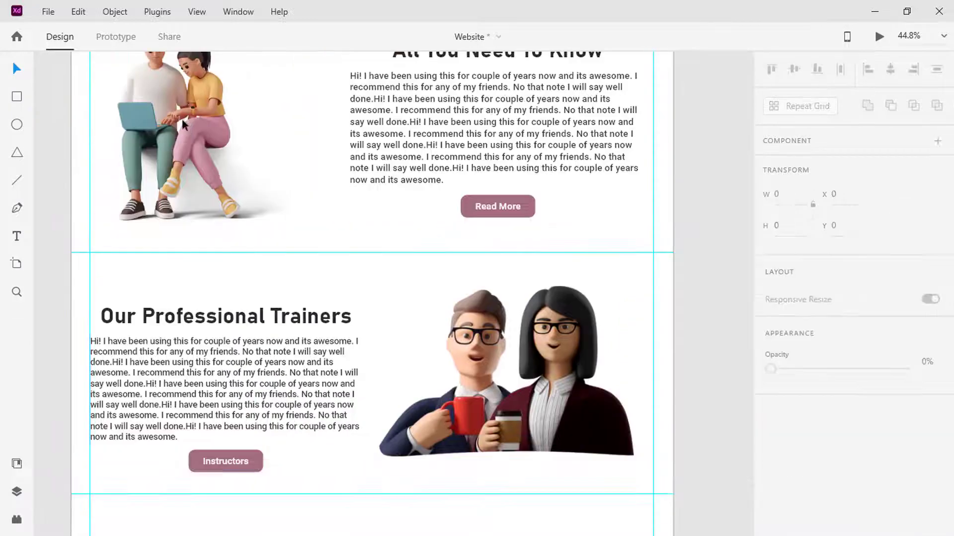
scroll(183, 121, "up", 10)
scroll(182, 123, "up", 1)
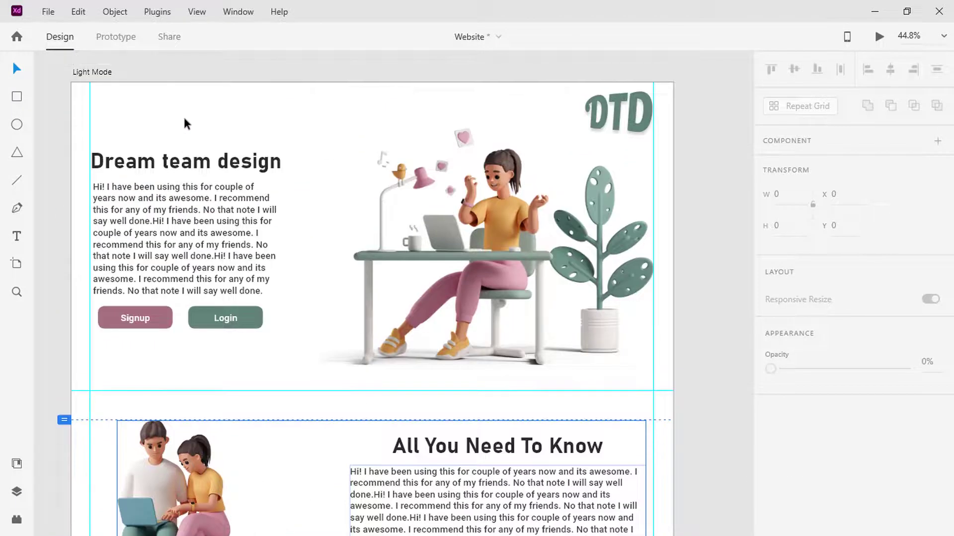
Add a guide below the trainers section and duplicate the trainers heading into the empty area.
left_click(323, 95)
left_click_drag(364, 442, 366, 491)
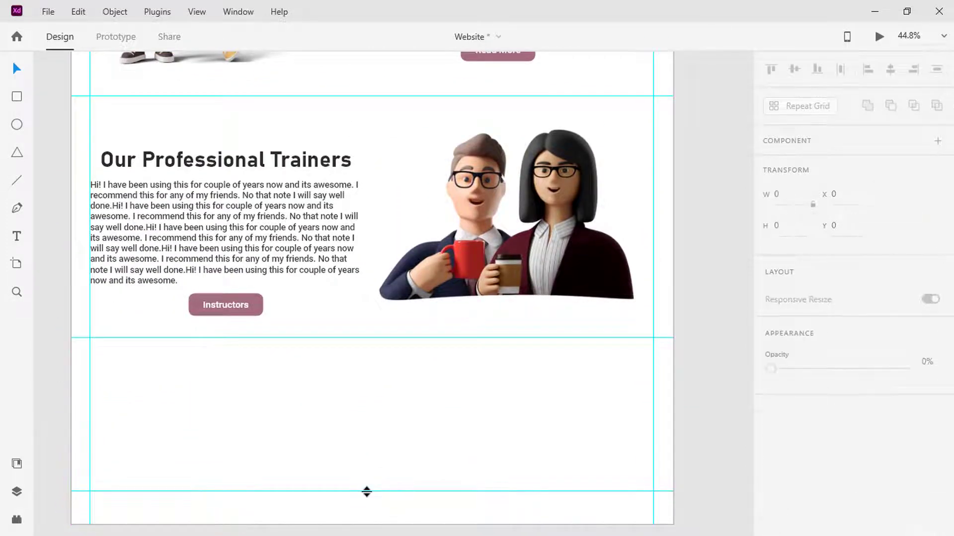
left_click(249, 164)
key("ctrl+c")
key("ctrl+v")
left_click_drag(255, 304, 374, 371)
Retype the duplicate heading as 'Users Comments' with fill color #707070.
double_click(373, 371)
type("Users Comments")
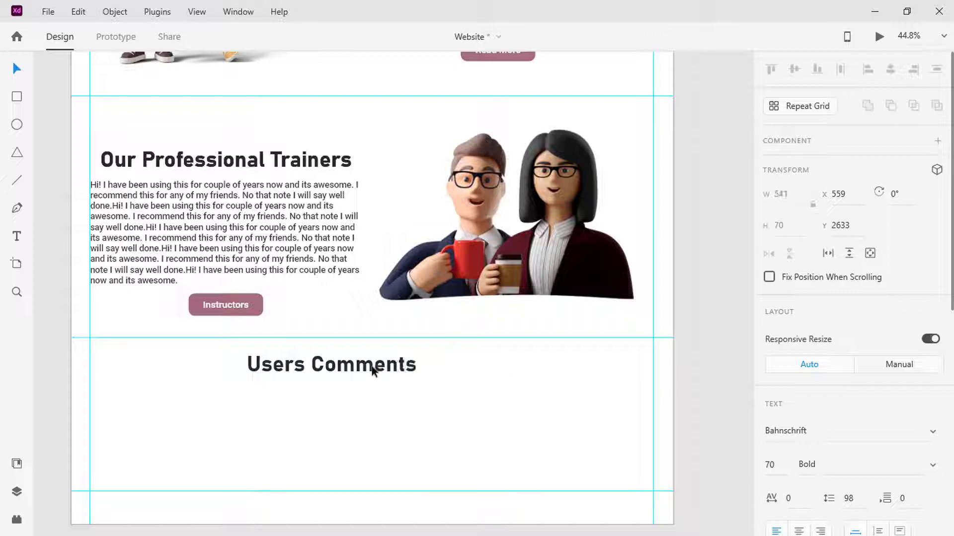
key("ctrl+a")
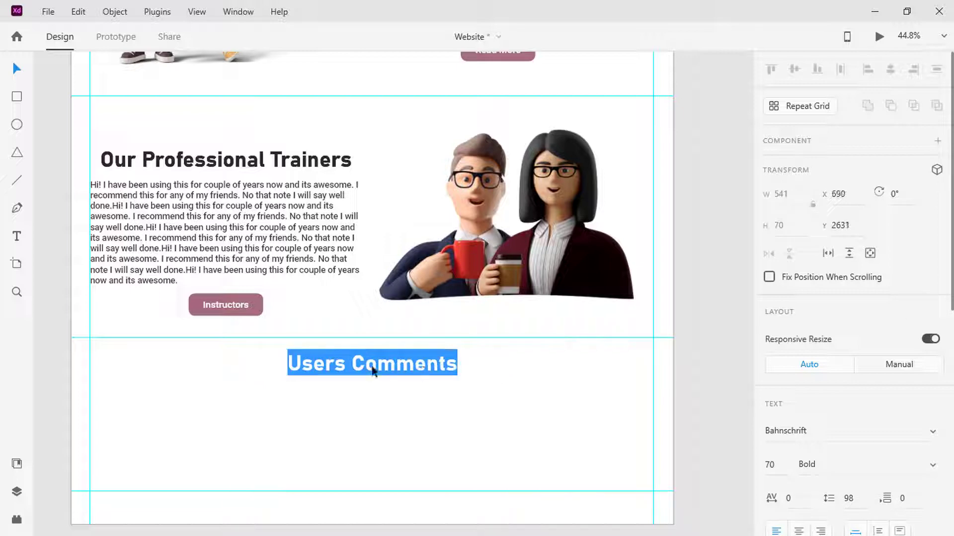
scroll(824, 323, "down", 8)
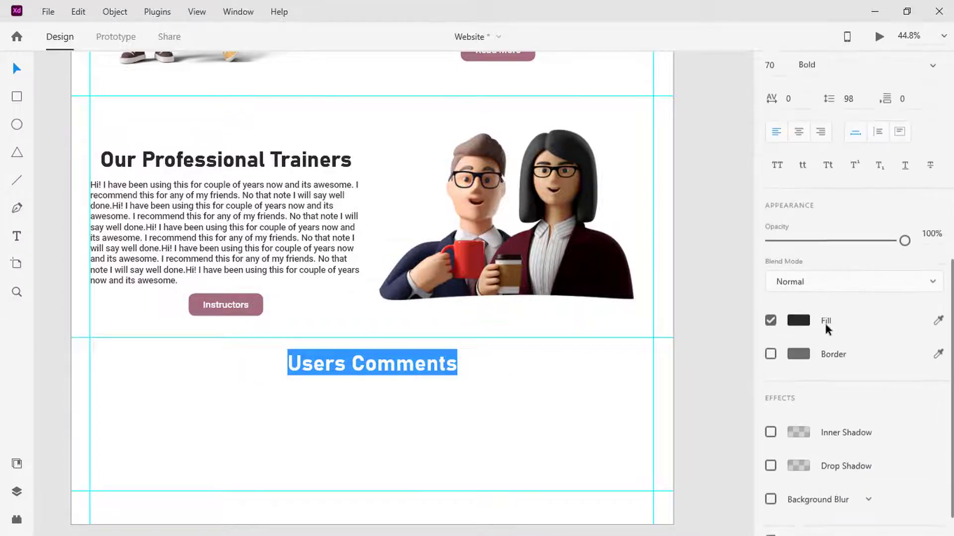
left_click(802, 304)
type("707070")
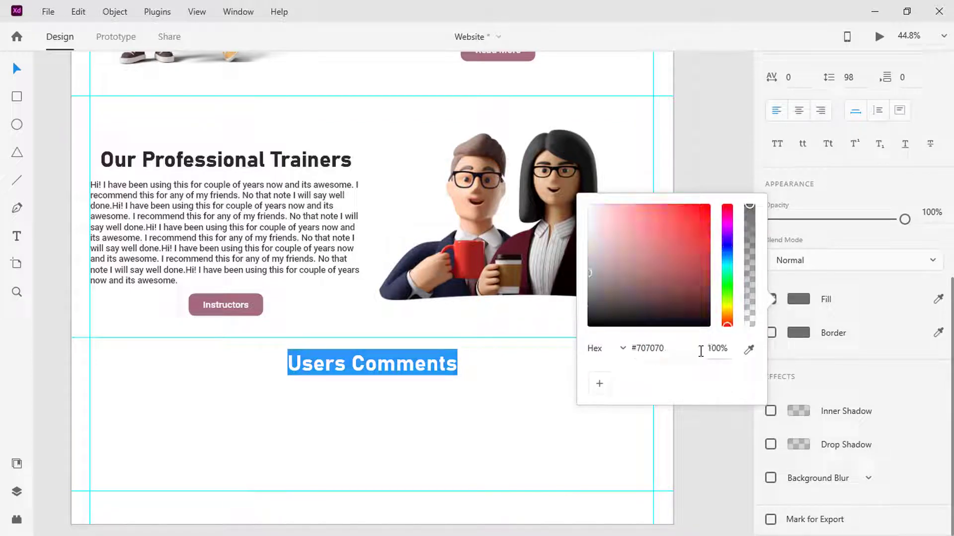
left_click(503, 375)
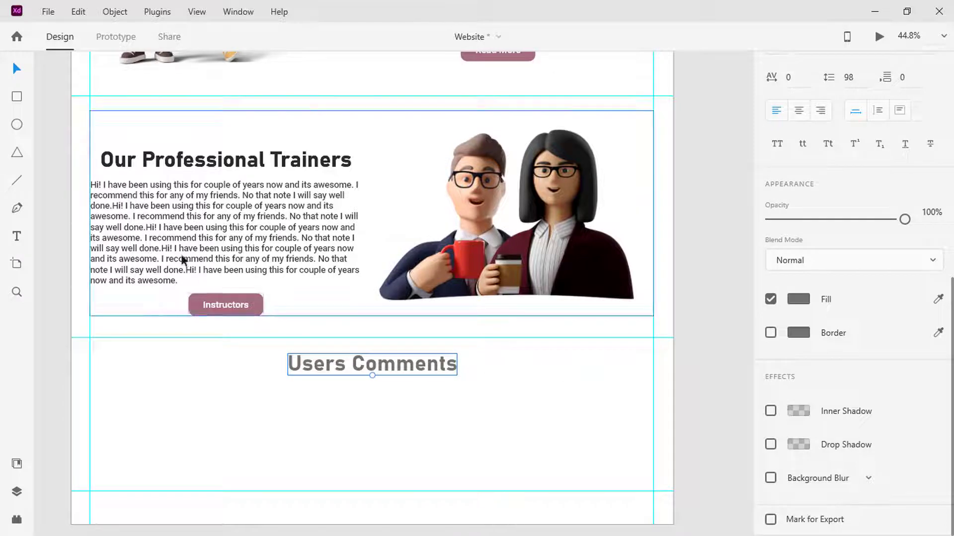
left_click(15, 97)
Draw a borderless card rectangle under Users Comments with a linear gradient fill.
left_click_drag(141, 404, 326, 471)
scroll(878, 277, "down", 5)
left_click(771, 296)
left_click(801, 300)
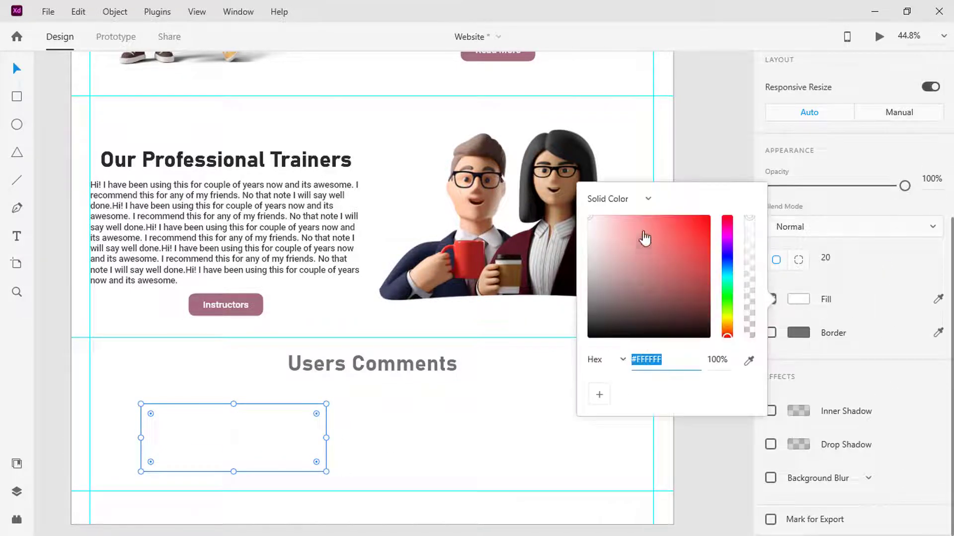
left_click(635, 201)
left_click(626, 230)
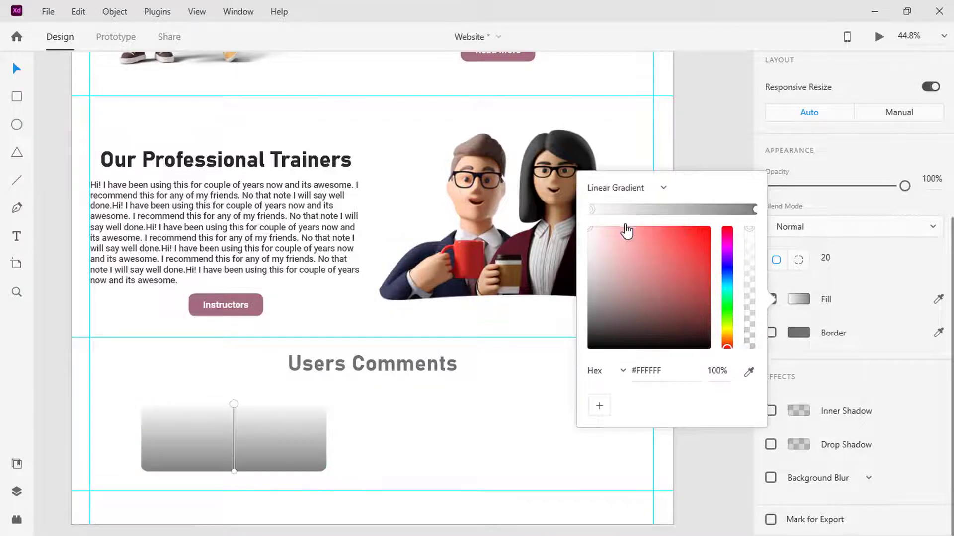
Angle the gradient and set its stops from mauve #A36C7D to grey #808080.
left_click_drag(234, 403, 165, 423)
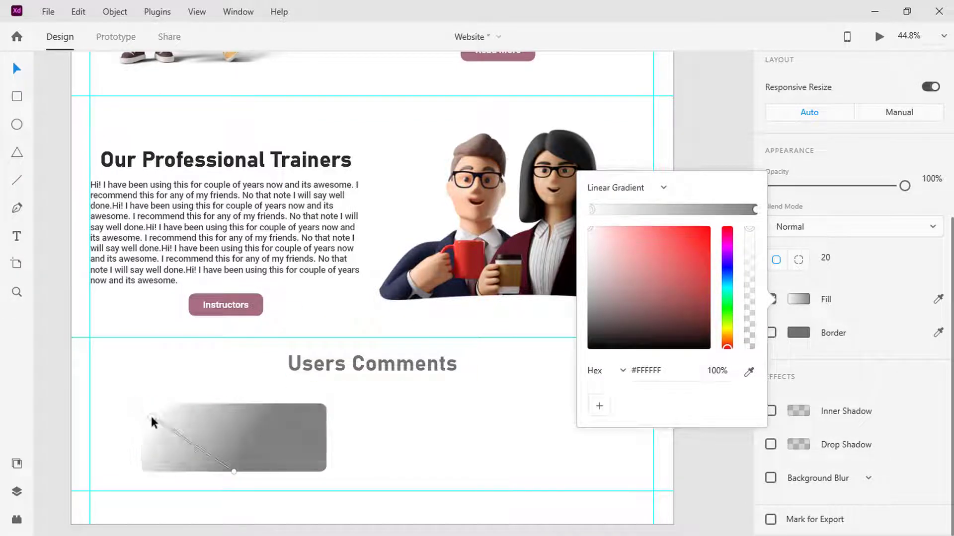
left_click_drag(234, 471, 269, 446)
left_click_drag(165, 423, 183, 430)
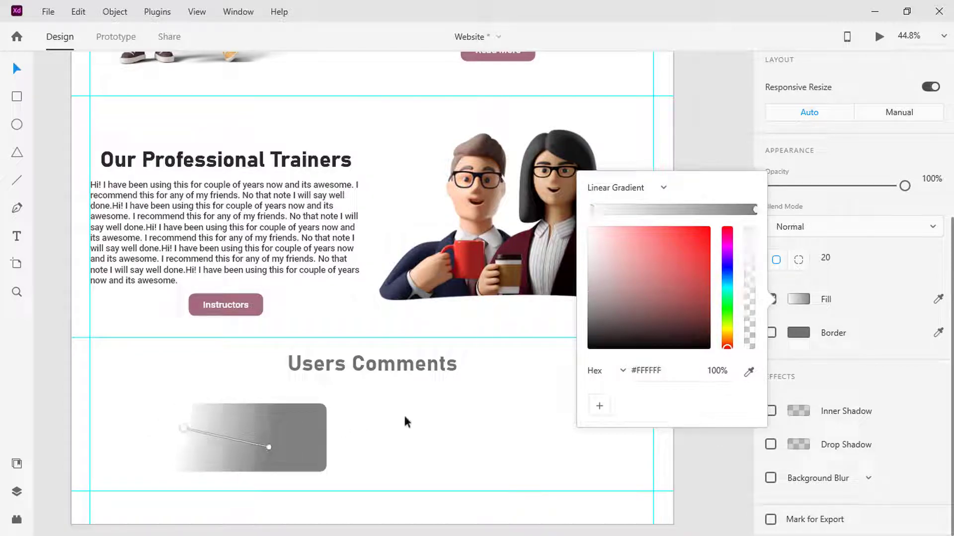
left_click(592, 210)
left_click(748, 372)
left_click(244, 298)
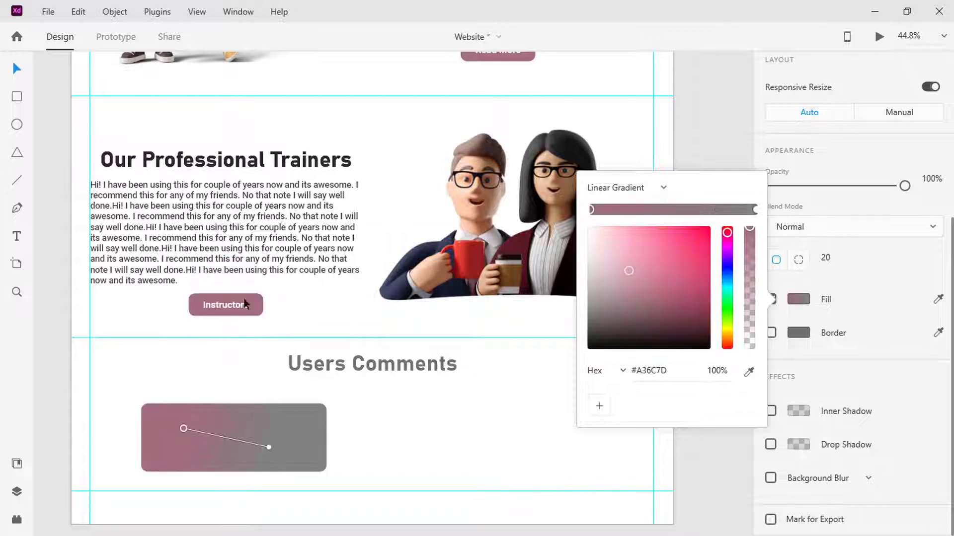
left_click(755, 210)
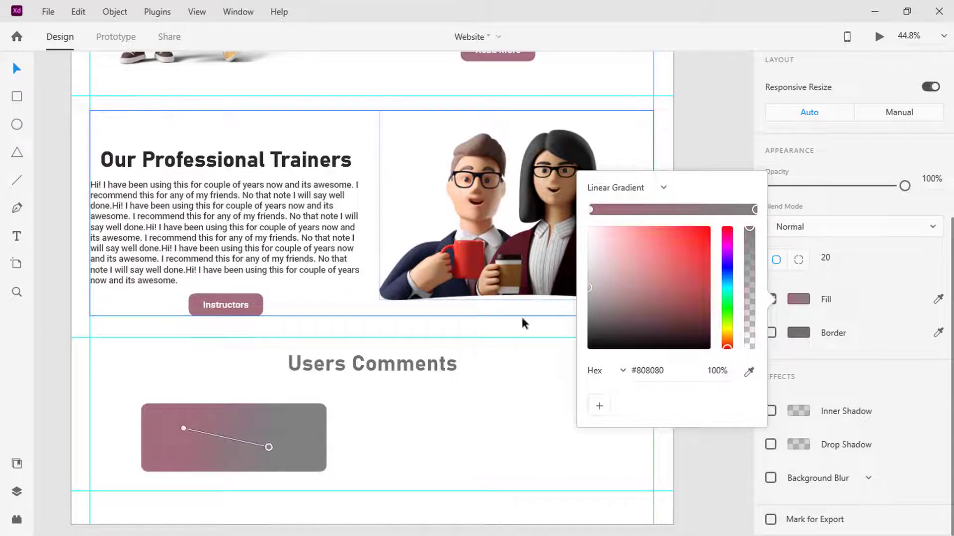
left_click(184, 430)
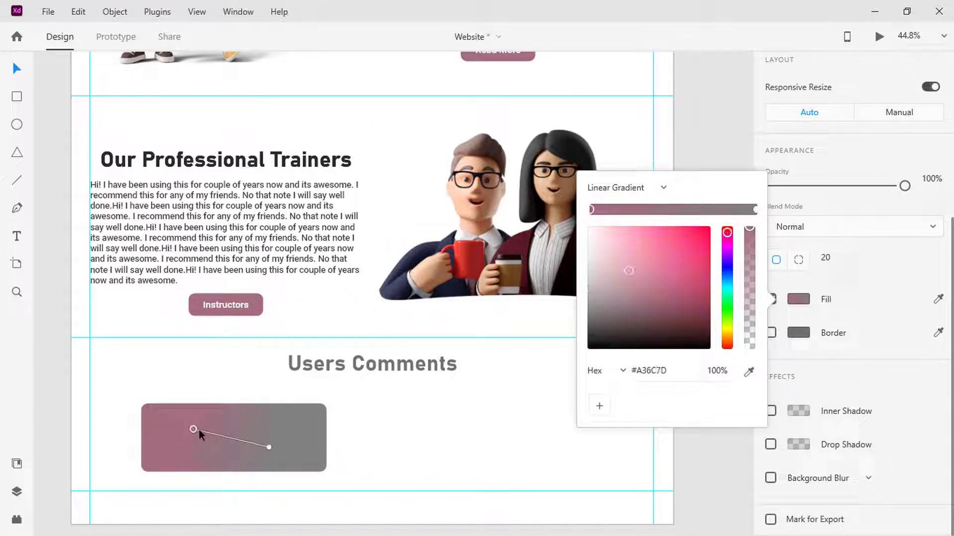
left_click(361, 431)
scroll(361, 431, "down", 3)
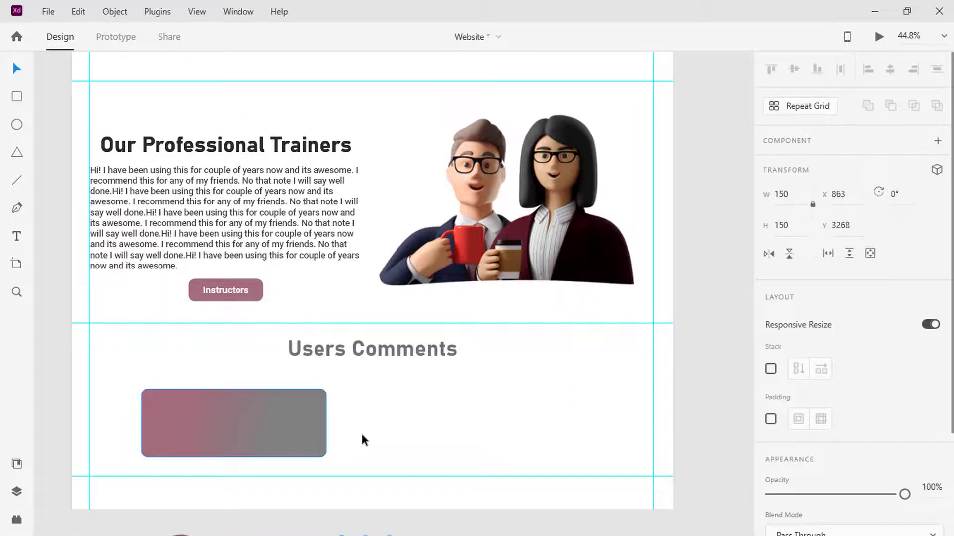
Place the bearded avatar inside the gradient comment card and nudge it into position.
left_click_drag(192, 498, 183, 361)
key("Down")
key("Down")
key("Down")
key("Down")
key("Down")
key("Right")
key("Right")
key("Right")
key("Right")
key("Right")
key("Right")
key("Right")
key("Right")
key("Right")
key("Right")
key("Right")
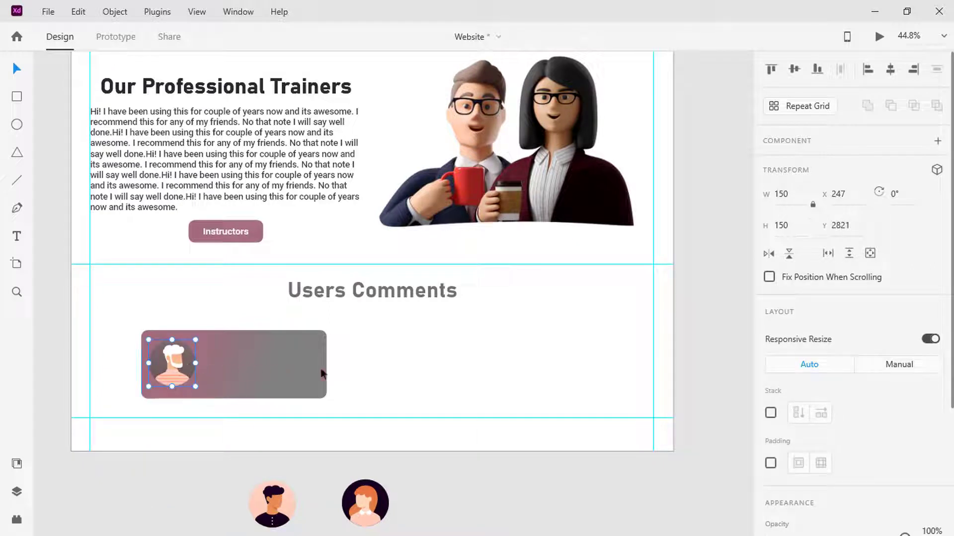
left_click(406, 369)
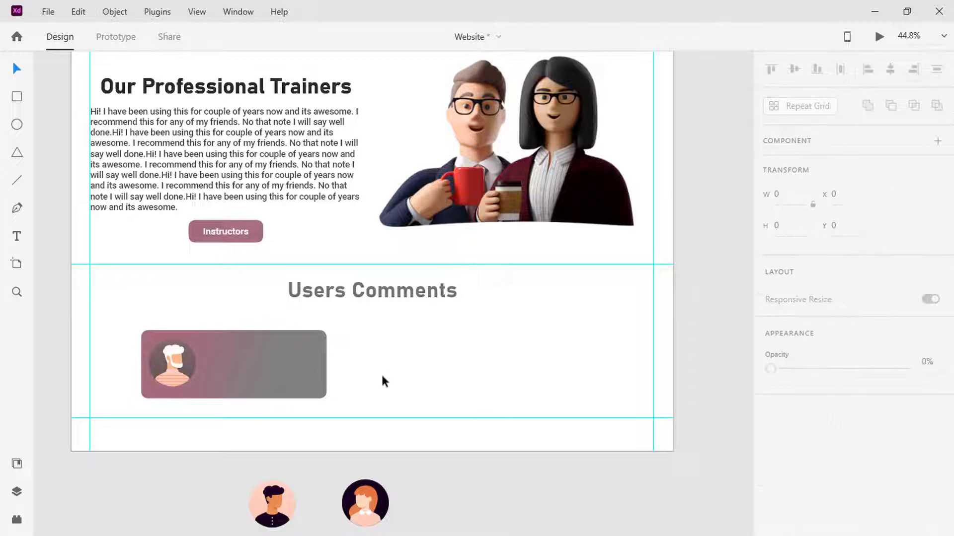
Add a reviewer name text in the card set to Roboto, size 20.
left_click(17, 239)
left_click(227, 347)
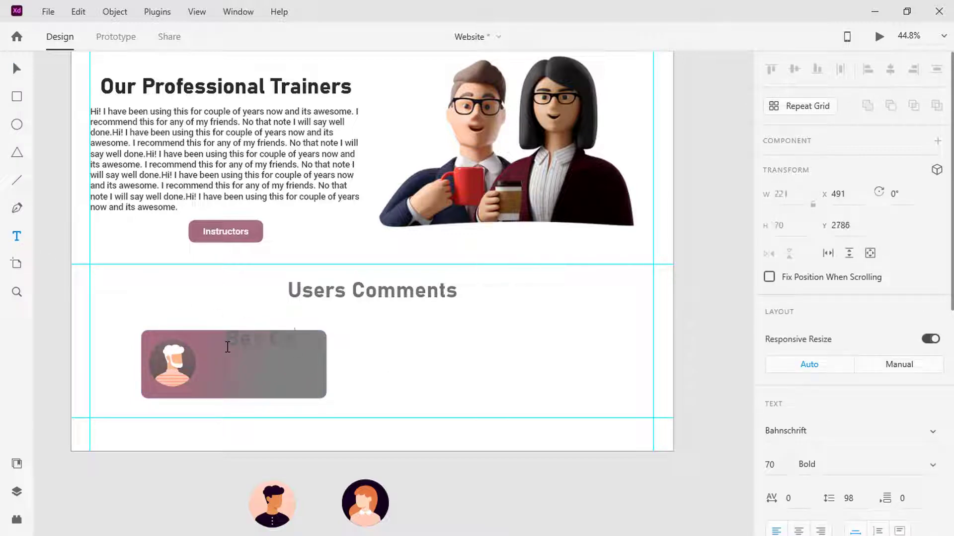
key("ctrl+a")
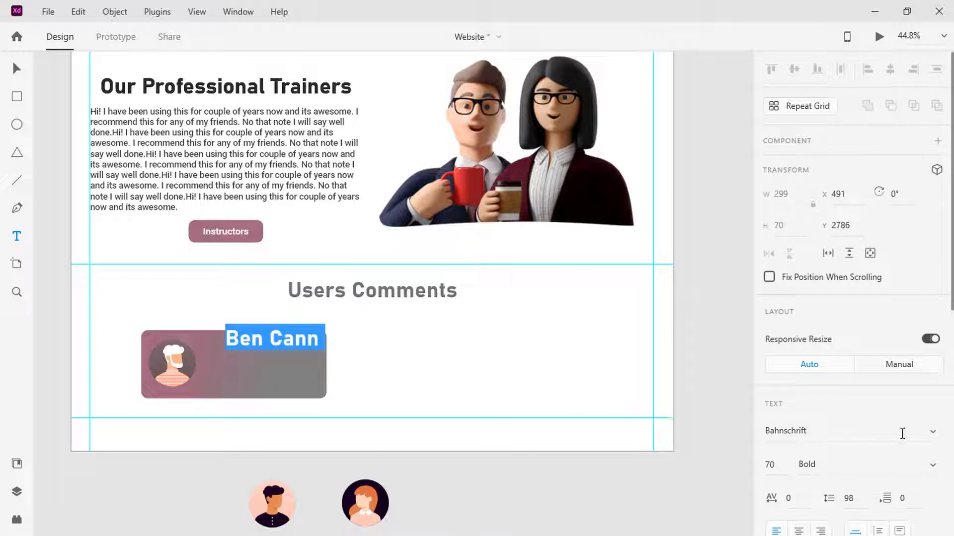
left_click(903, 433)
type("Roboto")
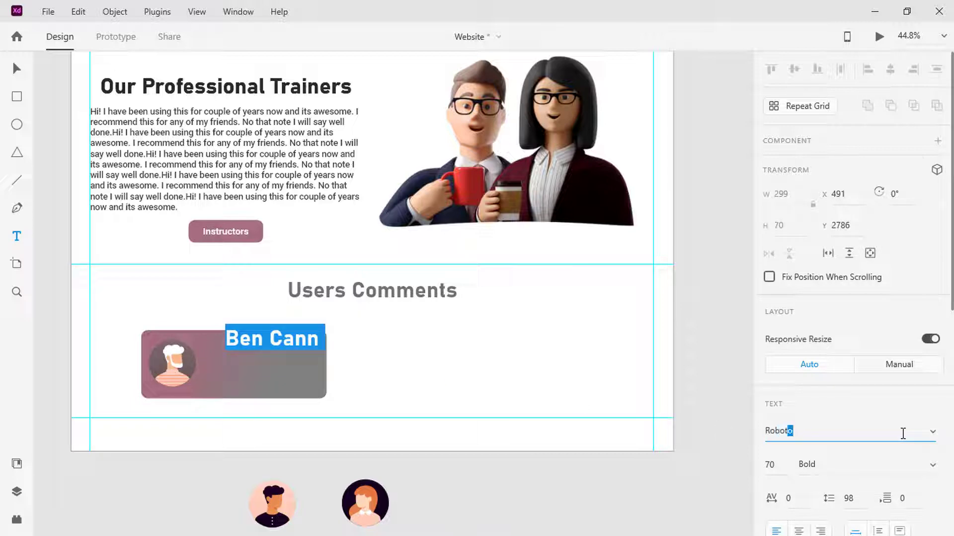
key("Return")
left_click(778, 464)
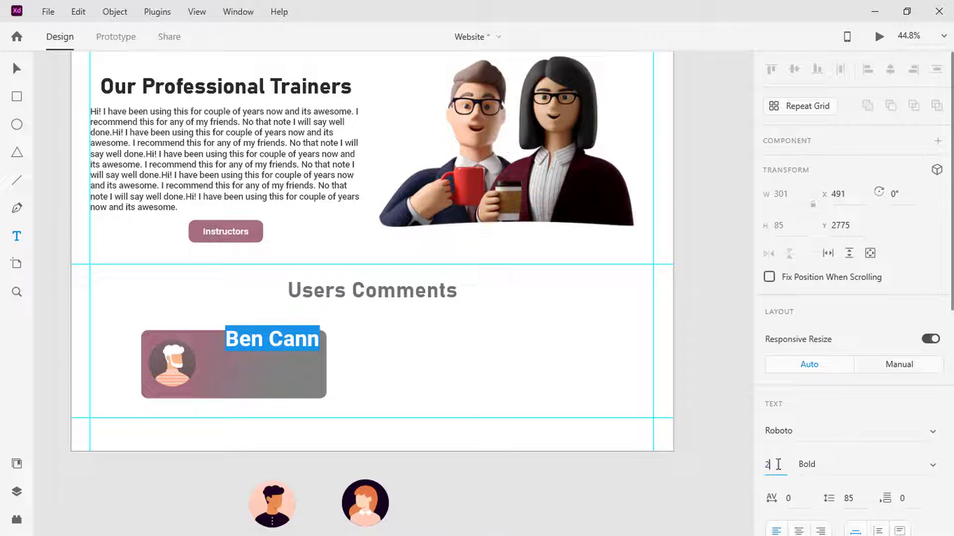
key("Return")
Give the name a #FFFFFF fill and move it beside the avatar.
scroll(777, 470, "down", 10)
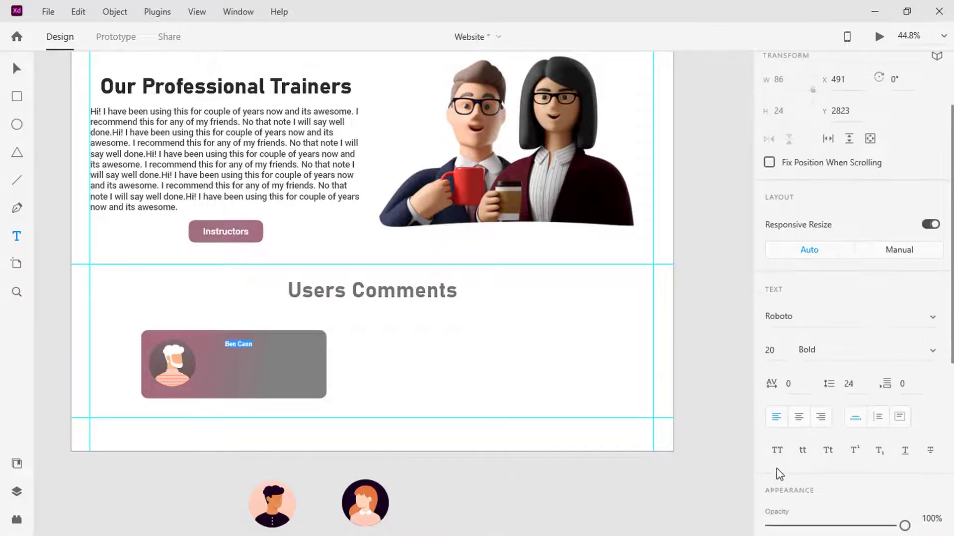
left_click(798, 299)
type("fff")
key("Return")
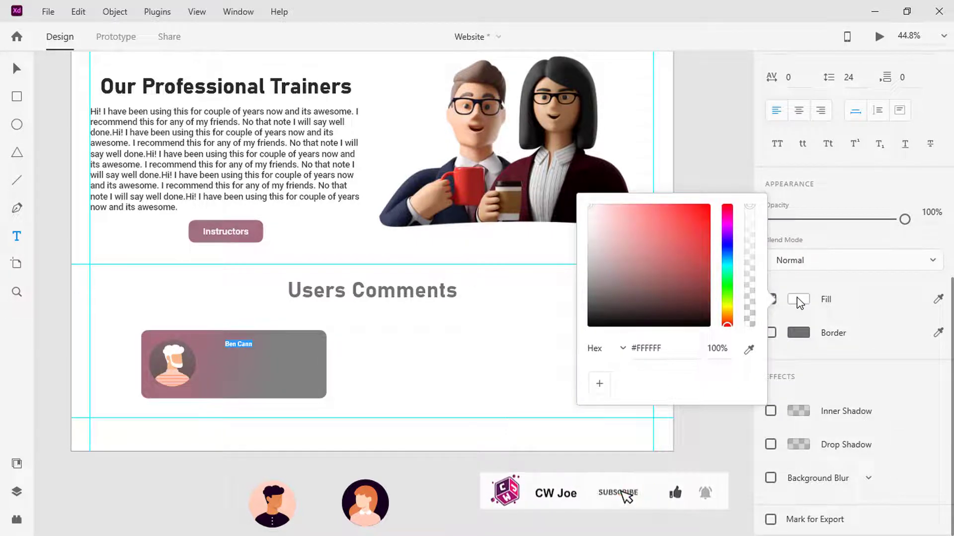
left_click(293, 377)
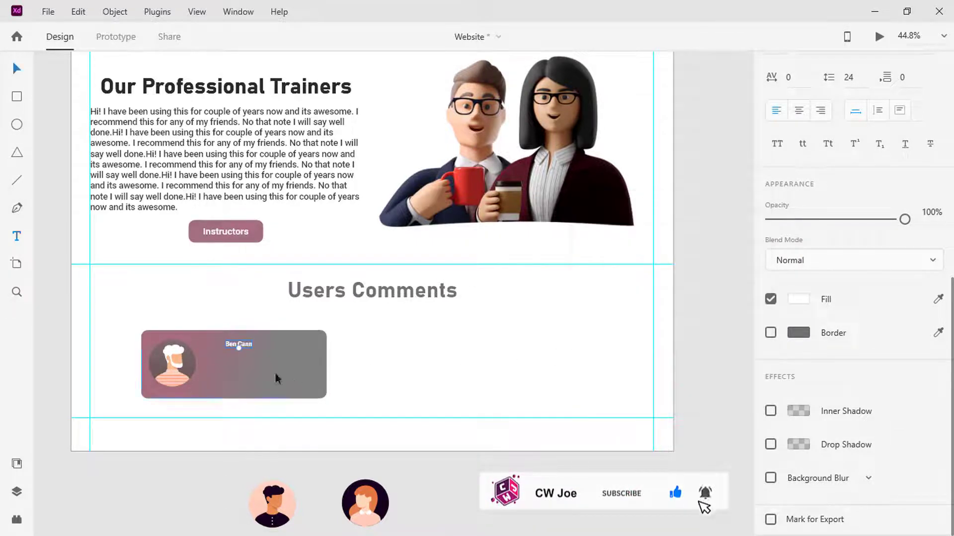
key("Escape")
left_click_drag(246, 345, 224, 350)
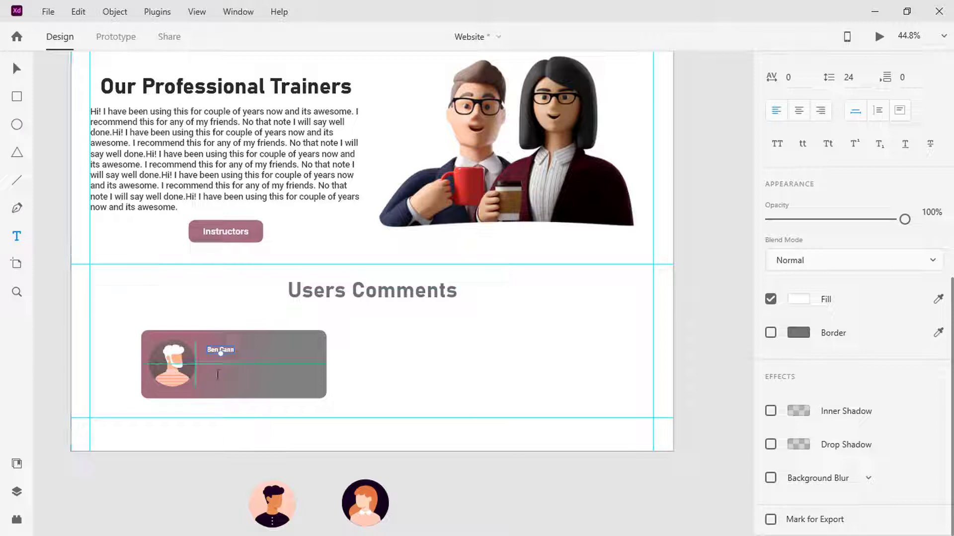
Paste the italic testimonial paragraph and position it in the card beside the avatar.
key("ctrl+v")
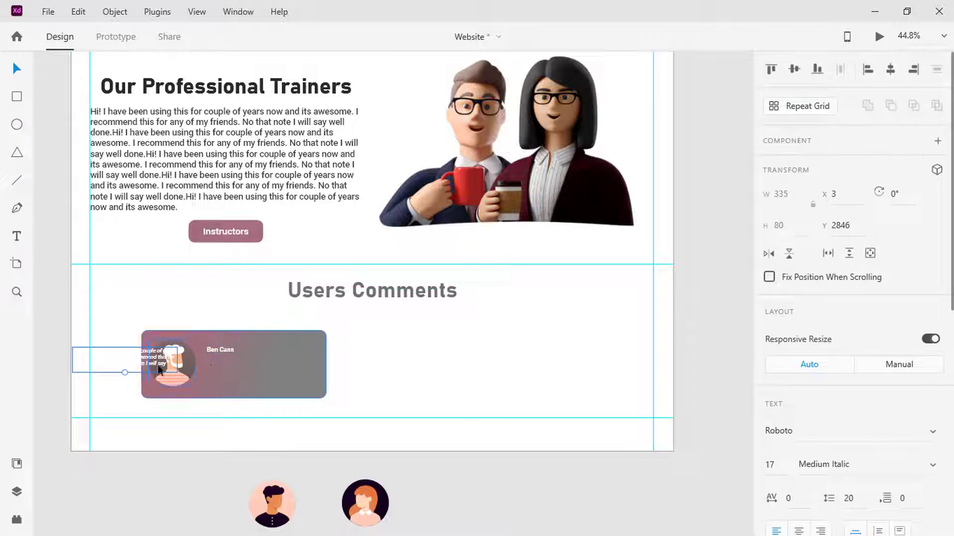
left_click_drag(121, 368, 255, 377)
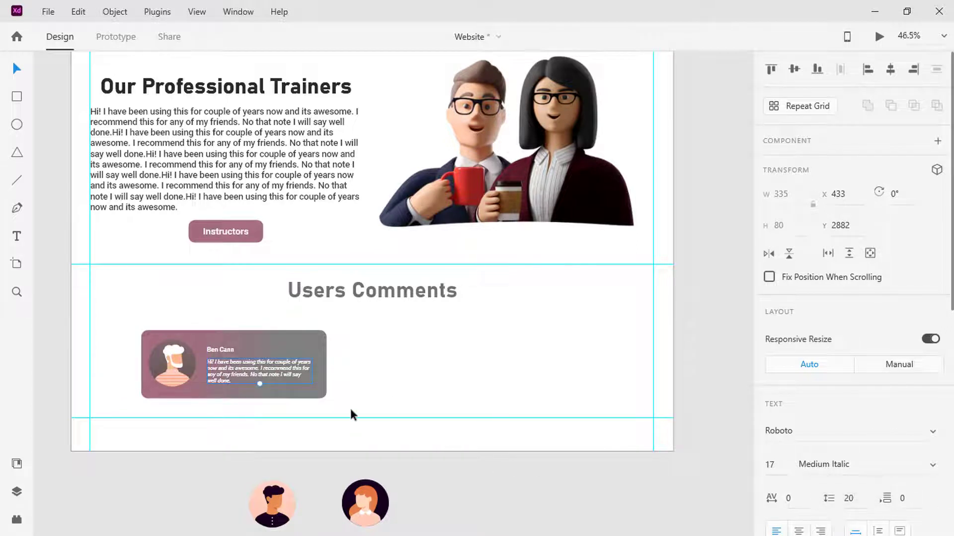
scroll(349, 407, "up", 2)
scroll(350, 407, "up", 5)
left_click_drag(350, 407, 563, 434)
left_click(569, 382)
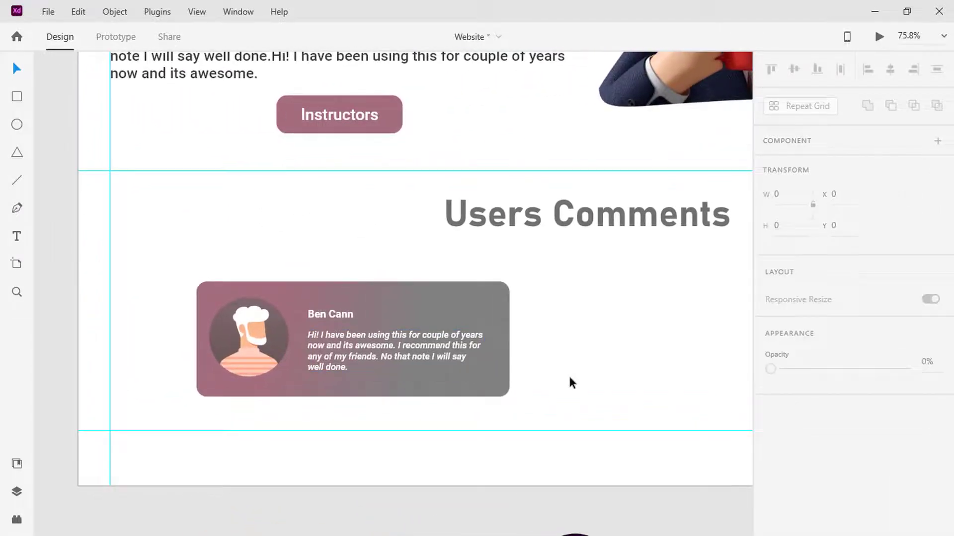
Group the card's rectangle, avatar, name and testimonial layers into one group in Layers.
key("ctrl+y")
left_click(79, 191)
left_click(85, 144, "shift")
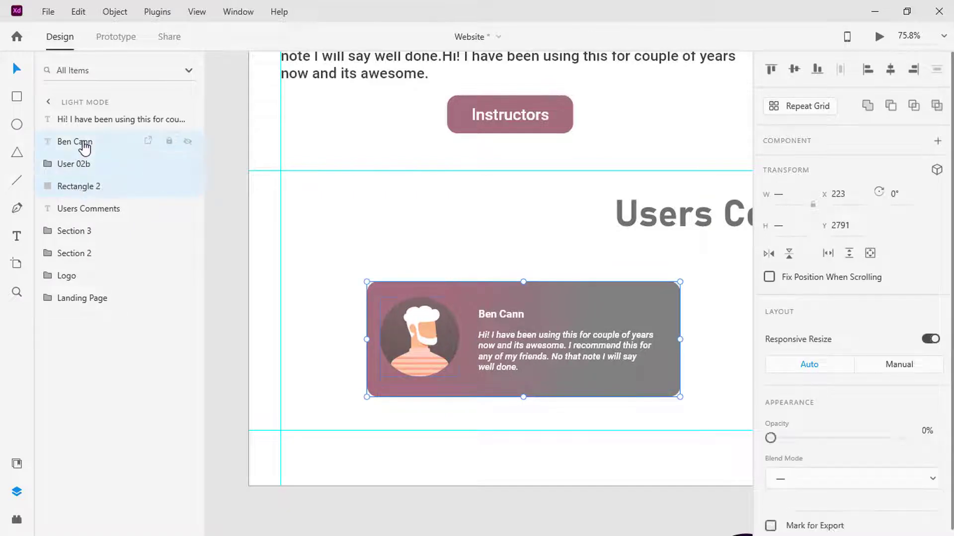
left_click(91, 123, "shift")
right_click(94, 129)
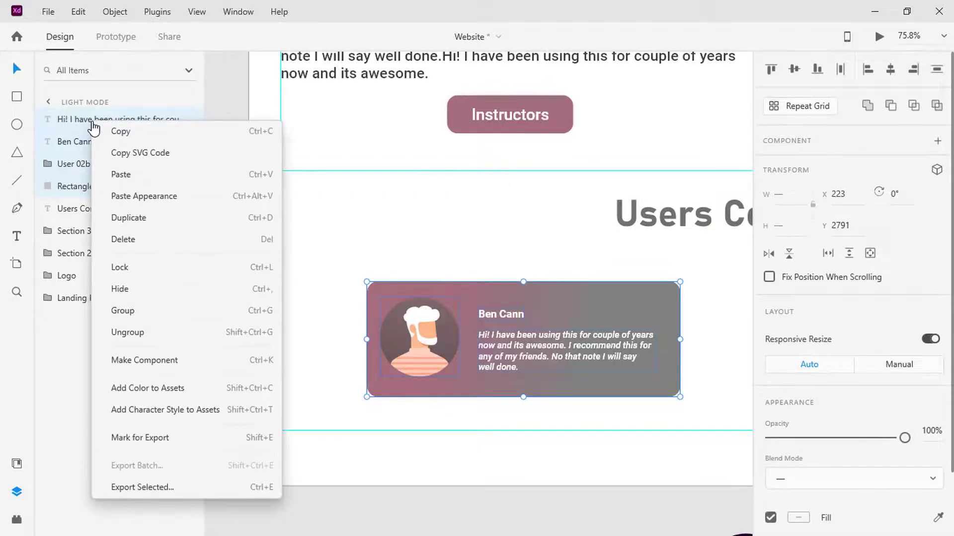
left_click(111, 311)
right_click(111, 128)
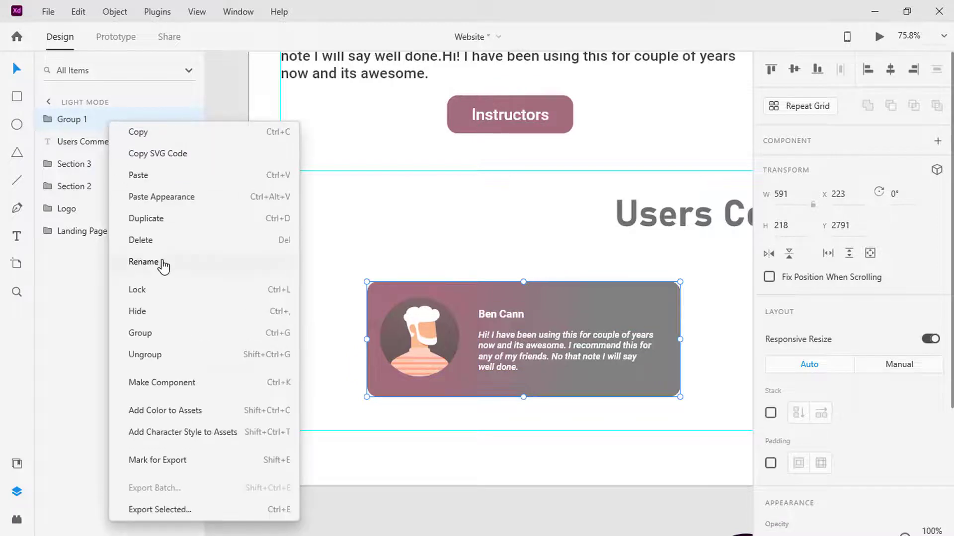
left_click(163, 263)
type("Commen")
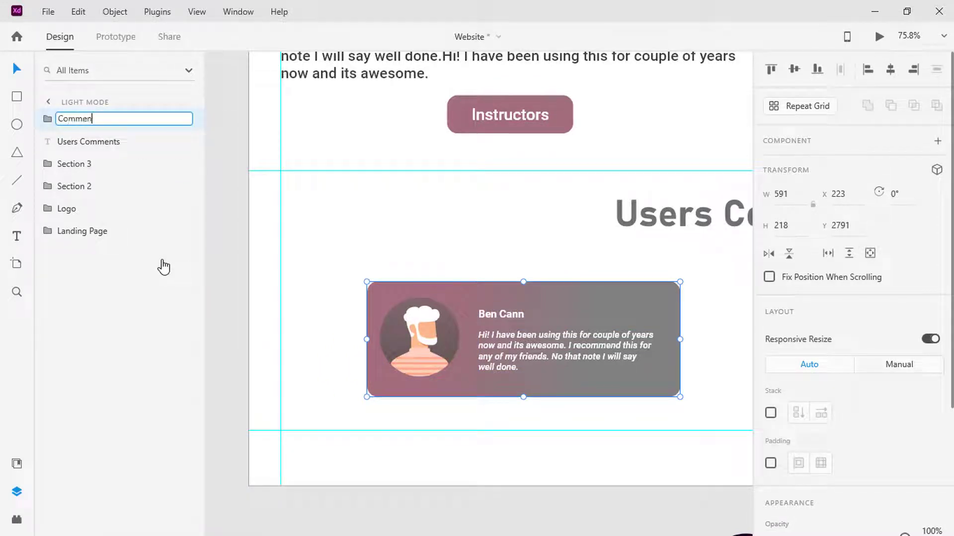
key("Escape")
key("ctrl+y")
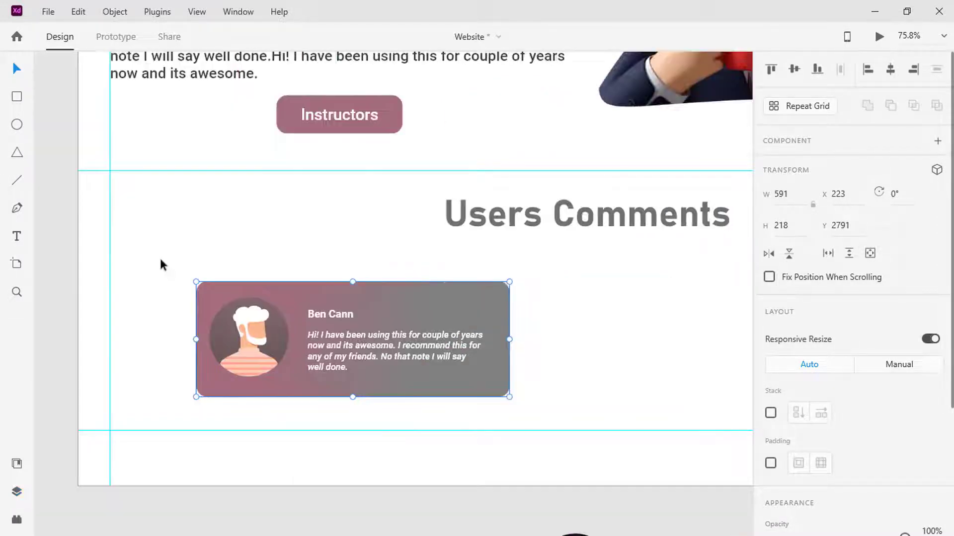
scroll(158, 261, "down", 5)
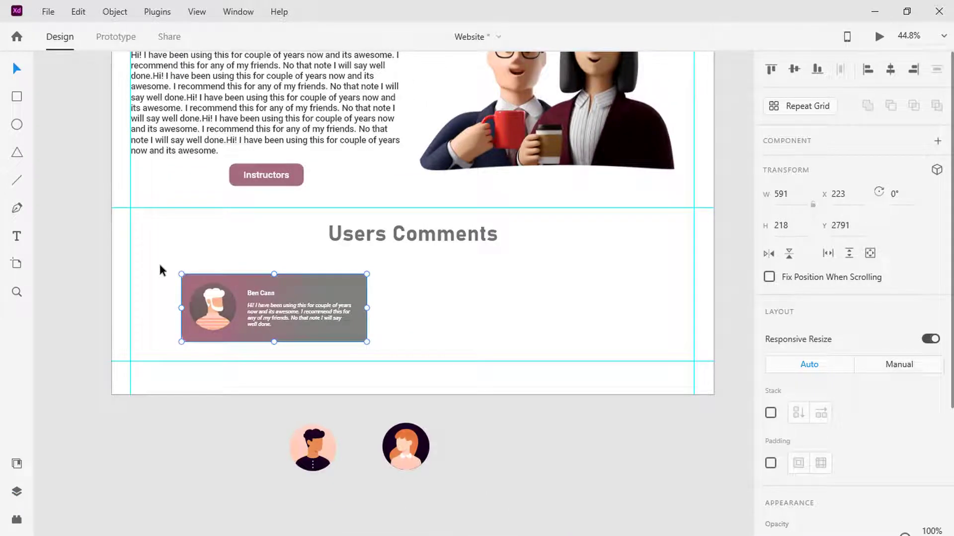
Copy the comment card group and paste three copies onto the canvas.
right_click(331, 292)
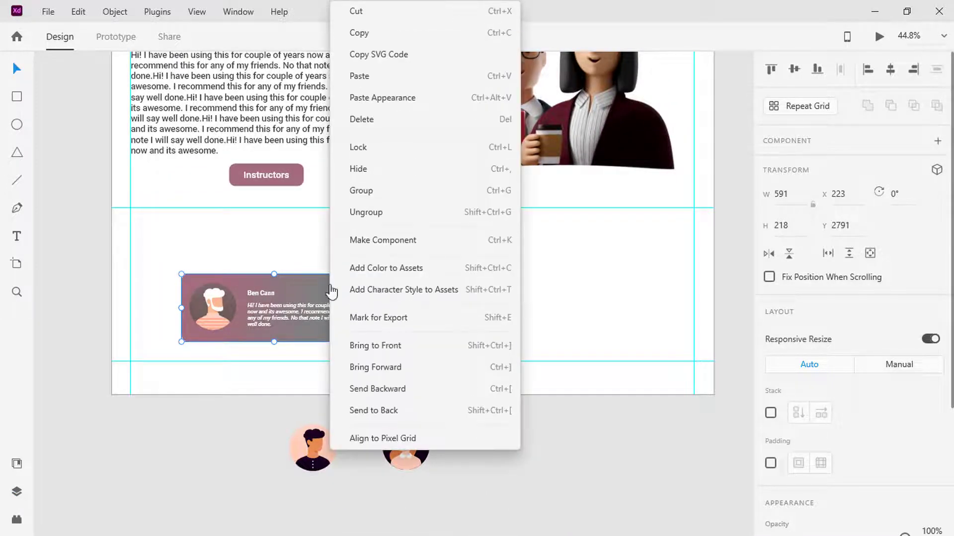
left_click(370, 34)
right_click(426, 321)
left_click(451, 332)
left_click_drag(293, 328, 513, 320)
key("ctrl+v")
left_click_drag(336, 326, 627, 385)
key("ctrl+v")
left_click_drag(289, 323, 633, 253)
Line the four cards up in a horizontal row under the Users Comments heading.
left_click(306, 291)
left_click_drag(306, 291, 173, 281)
left_click_drag(547, 296, 412, 282)
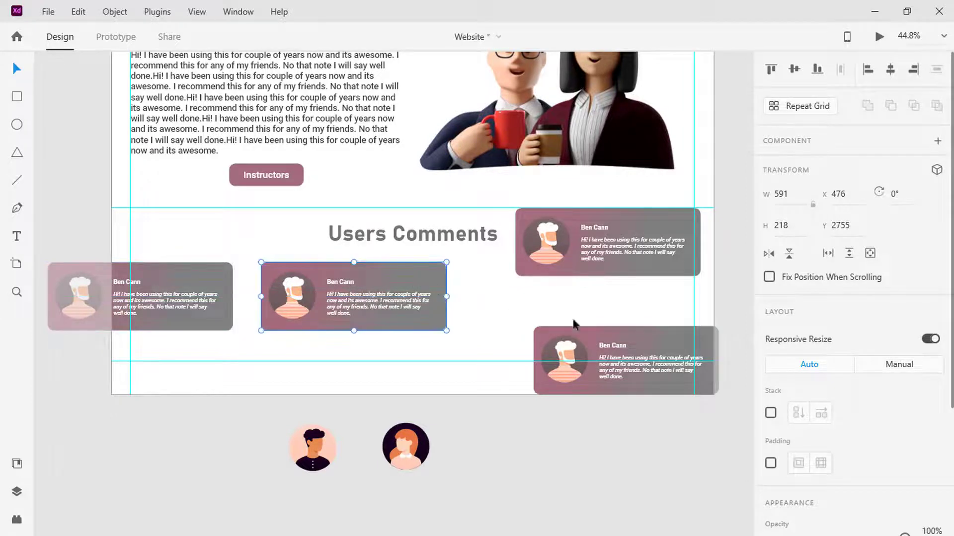
left_click_drag(645, 355, 396, 279)
left_click_drag(673, 324, 622, 285)
scroll(508, 305, "left", 10)
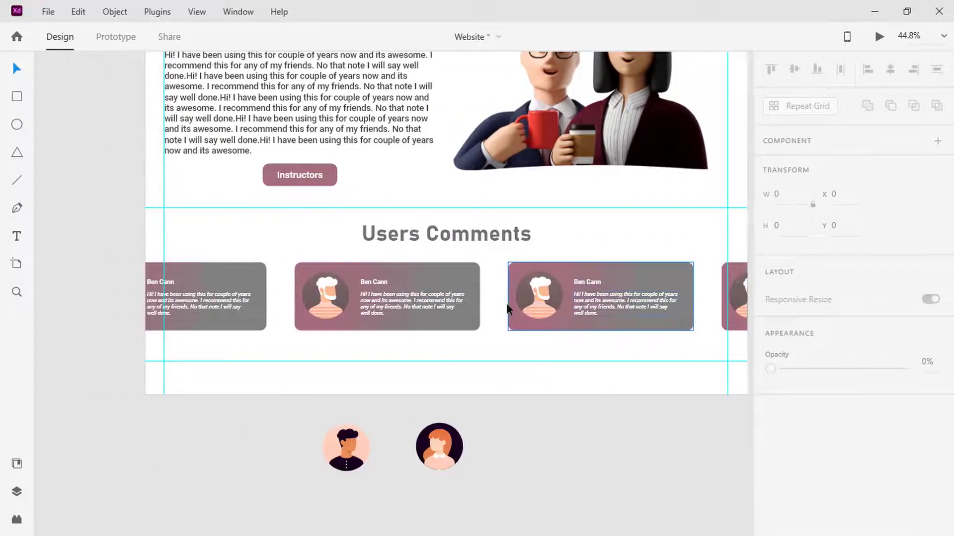
left_click(371, 302)
double_click(372, 304)
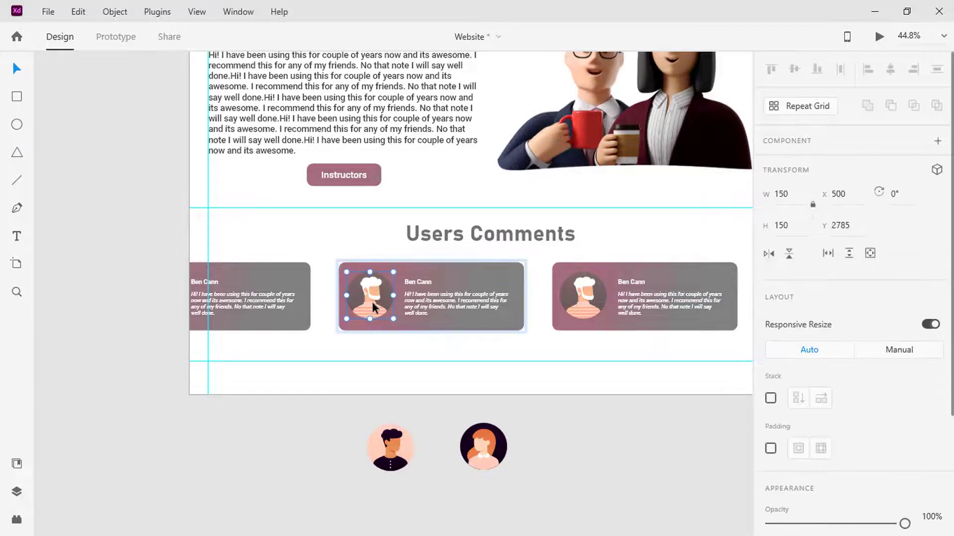
Replace the middle card's avatar with the dark-haired avatar.
key("Delete")
left_click(390, 428)
left_click_drag(385, 432, 369, 299)
left_click(420, 282)
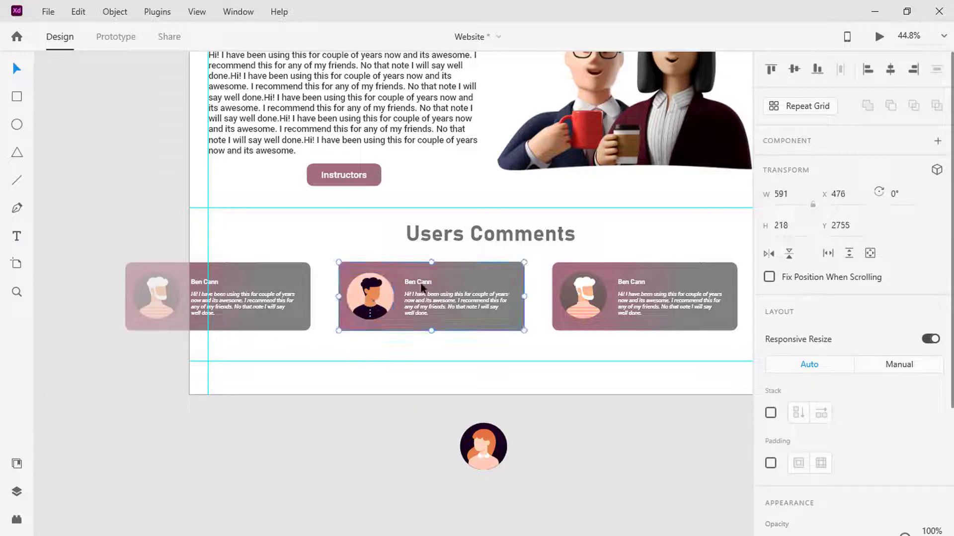
double_click(432, 282)
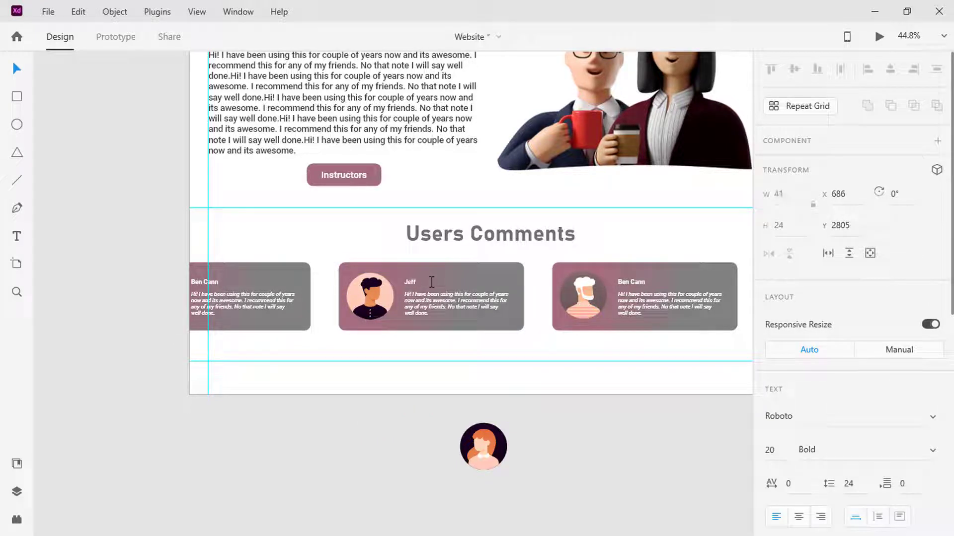
key("Escape")
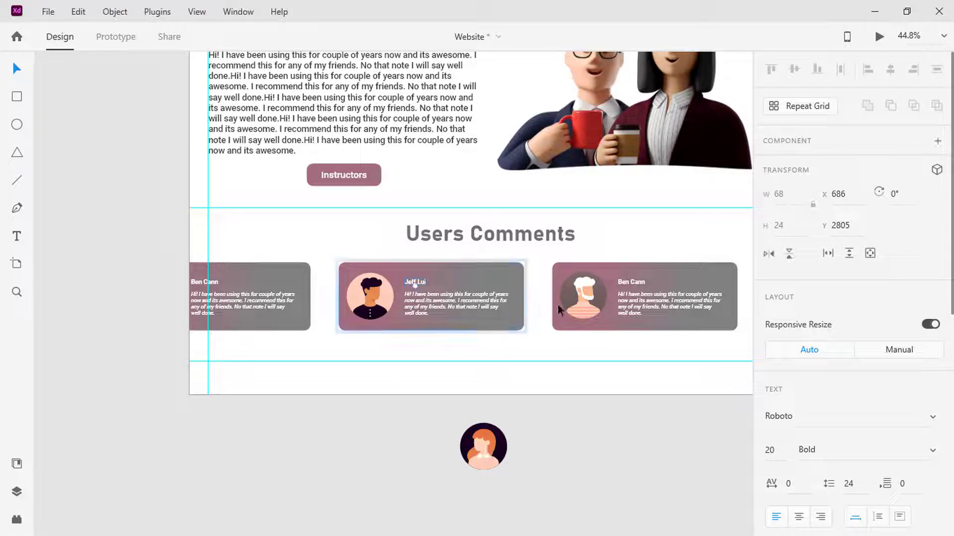
Swap the third card's avatar for the red-haired woman and rename it 'Anna V'.
double_click(593, 309)
key("Delete")
left_click(490, 454)
left_click_drag(490, 454, 609, 289)
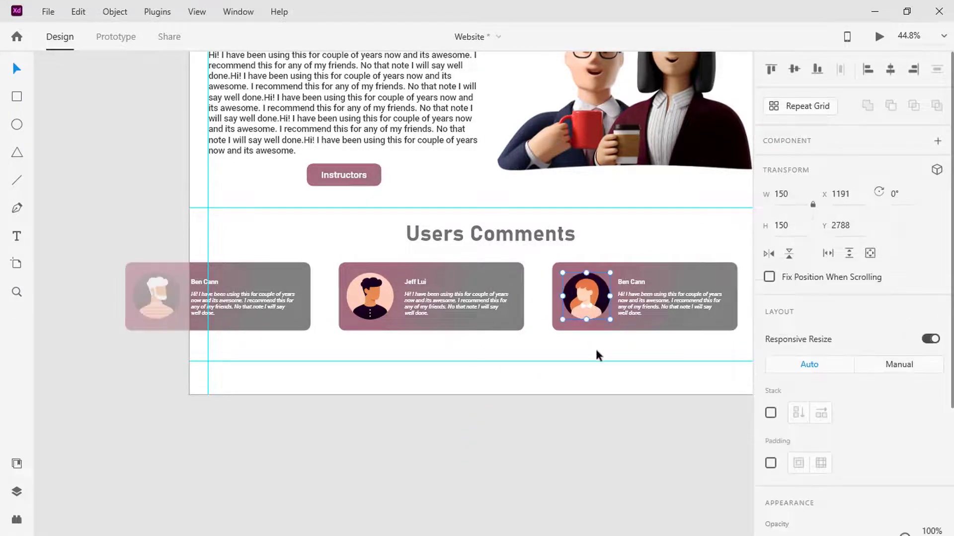
double_click(637, 281)
key("BackSpace")
type("Anna Va")
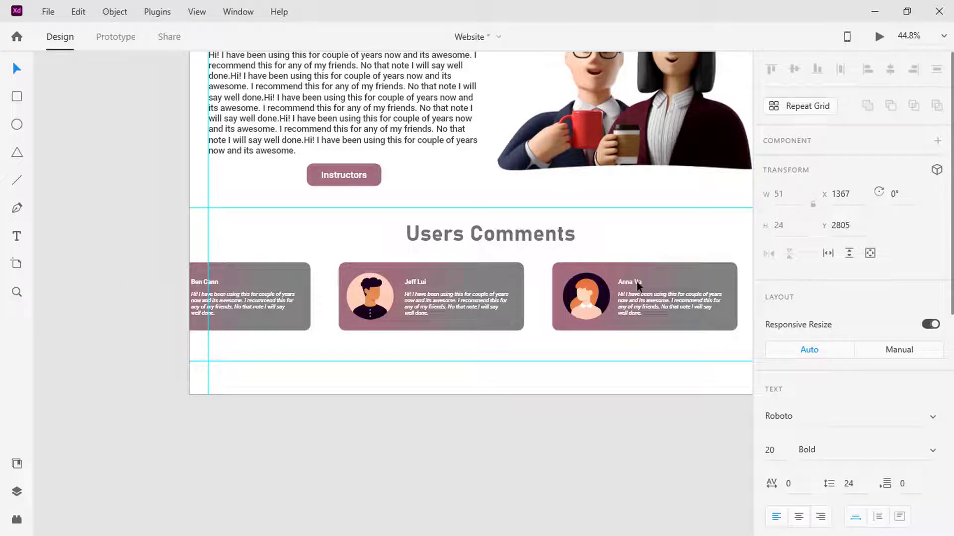
scroll(638, 287, "right", 3)
double_click(645, 281)
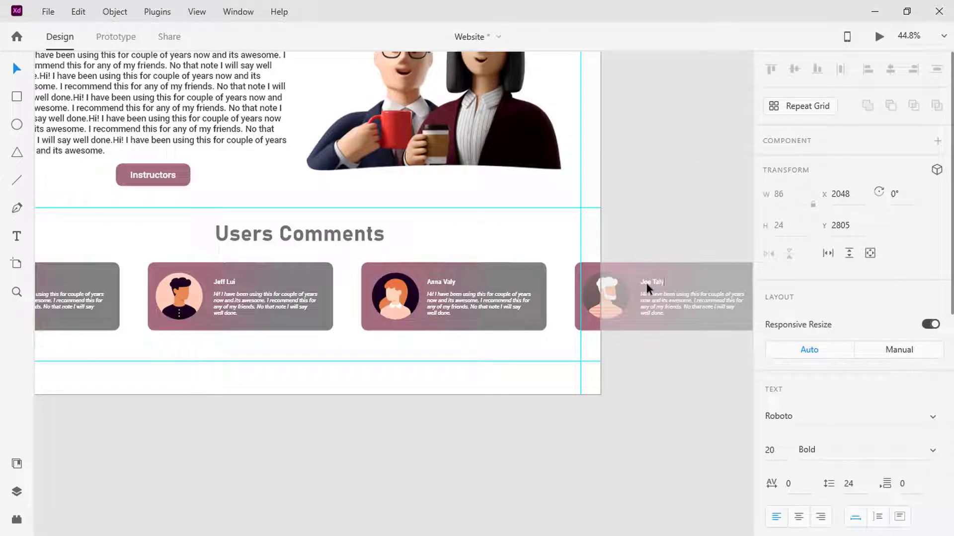
scroll(553, 373, "down", 2)
scroll(554, 377, "down", 2)
key("Escape")
key("Escape")
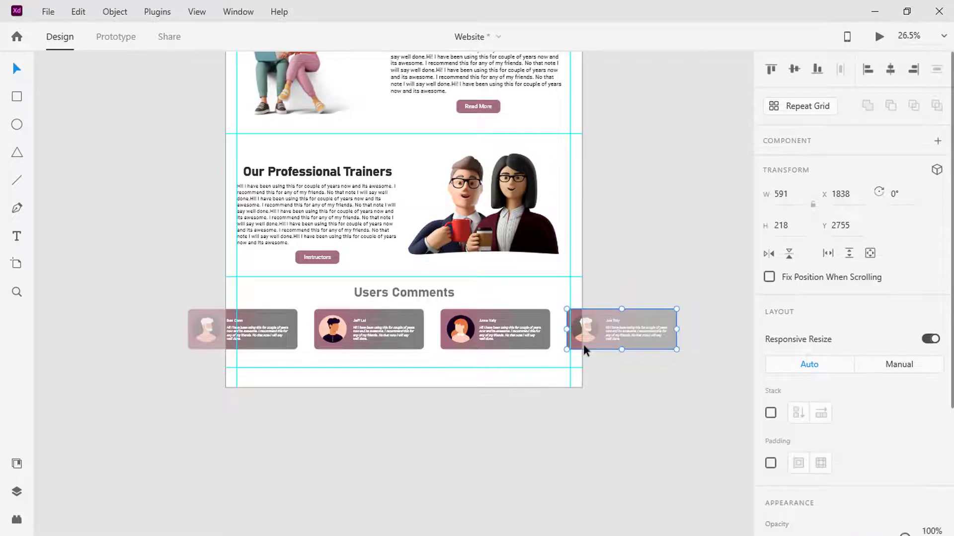
Turn the selected comment cards into a horizontal scroll group.
left_click(528, 347)
left_click(404, 348, "shift")
left_click(265, 347, "shift")
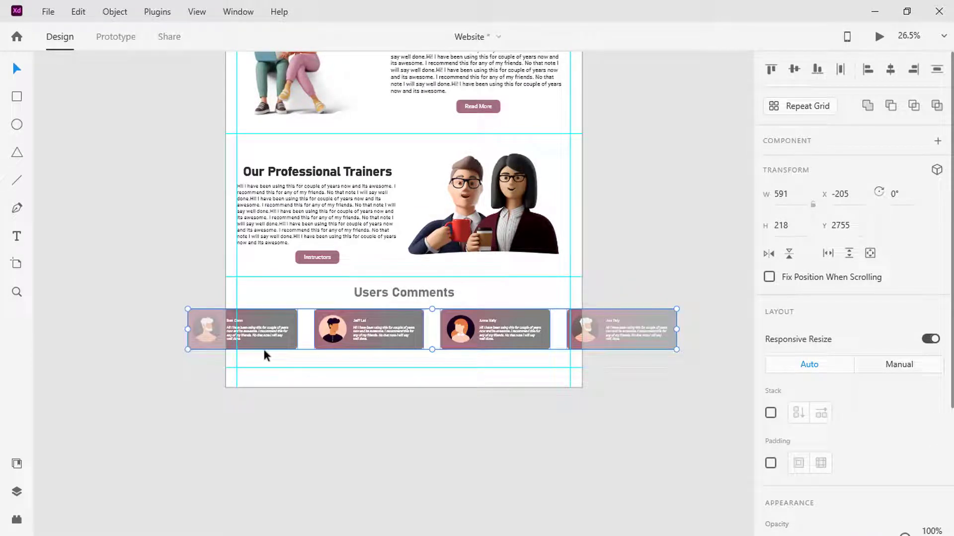
left_click(828, 256)
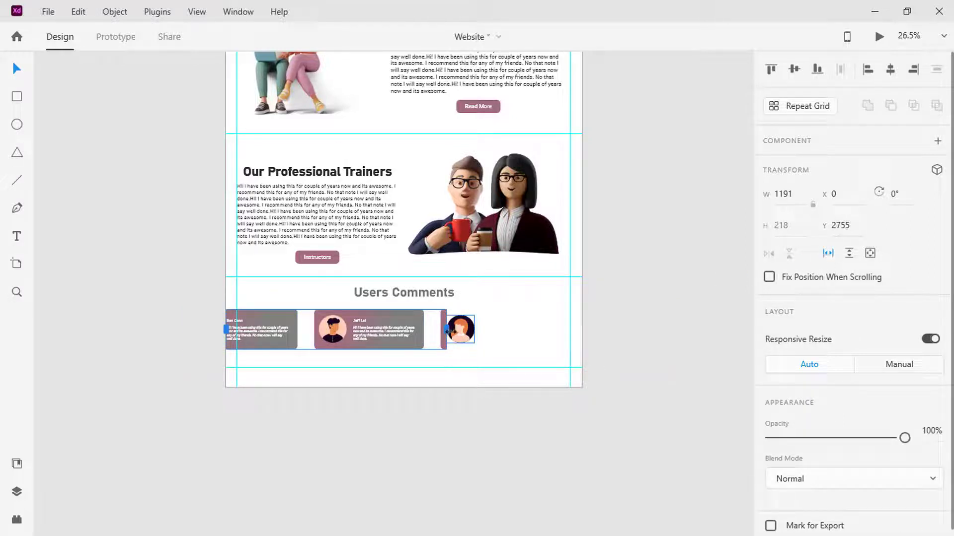
Resize the scroll group's left and right edges to frame more of the cards.
left_click_drag(449, 329, 572, 333)
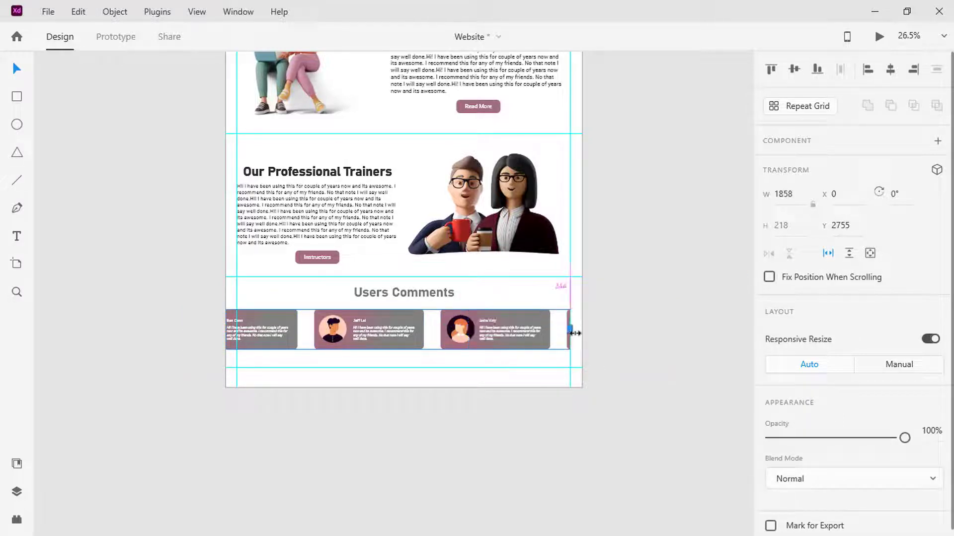
scroll(245, 329, "up", 3)
left_click_drag(215, 336, 217, 336)
scroll(221, 338, "right", 5)
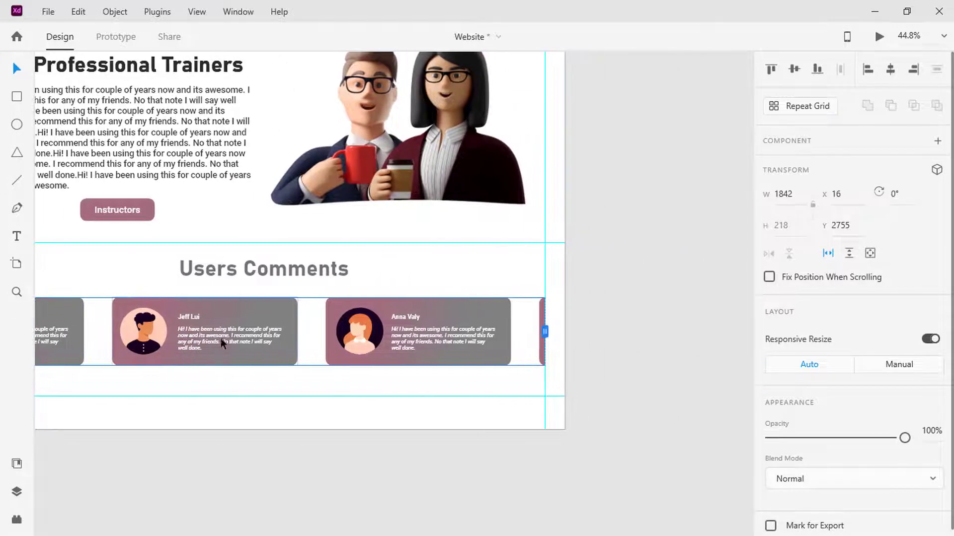
left_click_drag(545, 331, 560, 338)
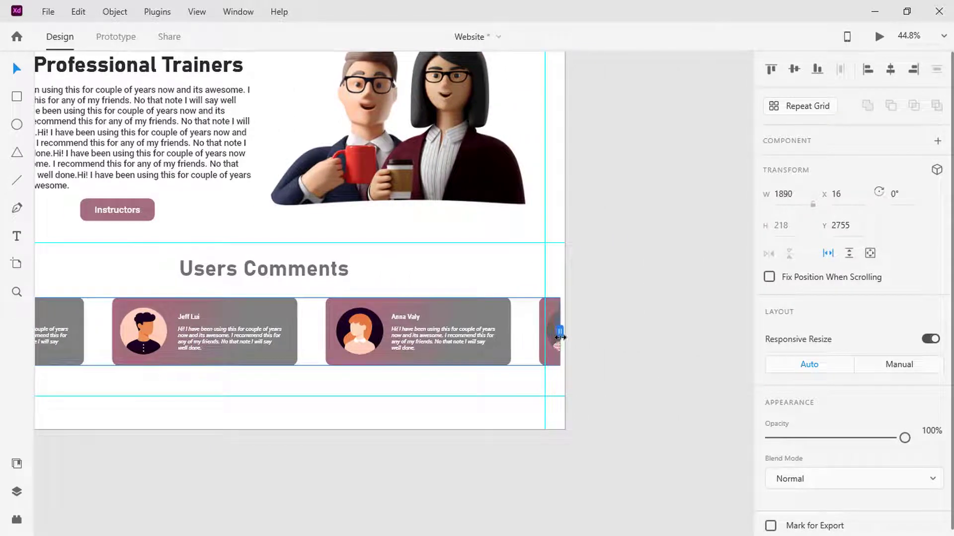
scroll(560, 337, "up", 3)
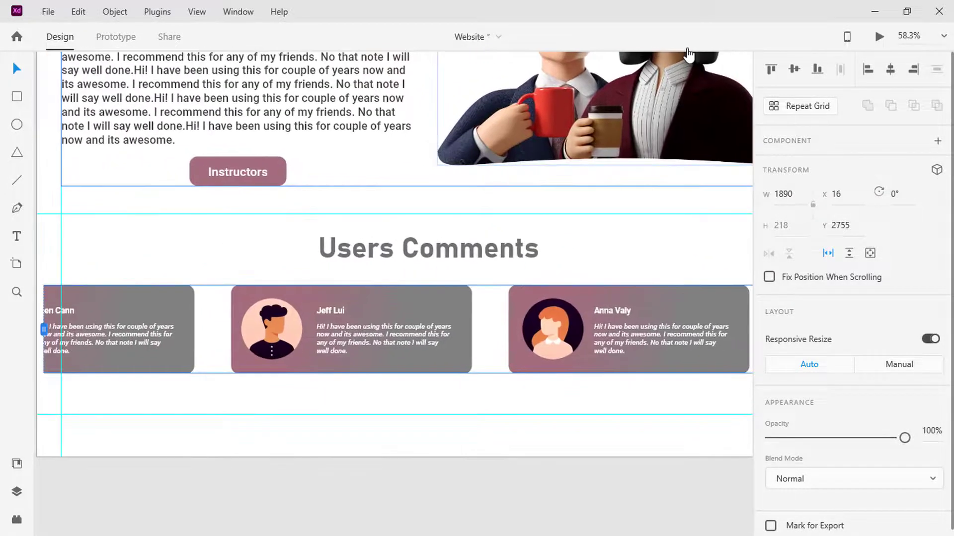
Shorten the Light Mode artboard so it ends just below the cards.
left_click(434, 461)
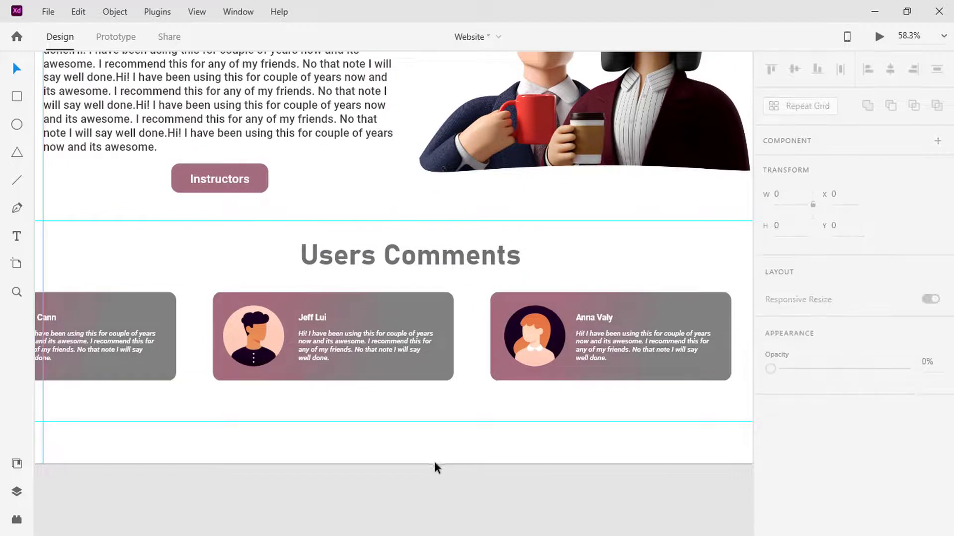
left_click(434, 462)
left_click_drag(409, 464, 405, 411)
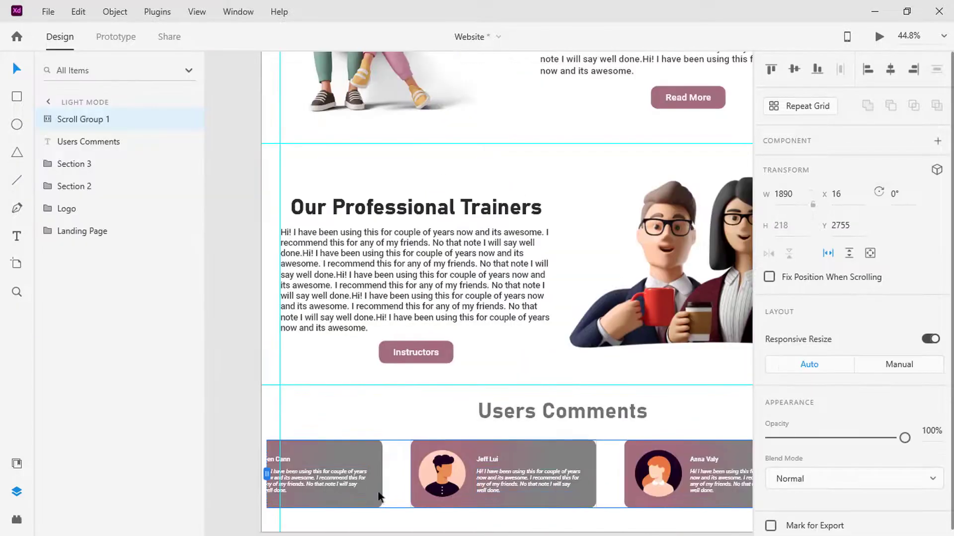
Rename Scroll Group 1 to 'Scroll Comment'.
right_click(74, 128)
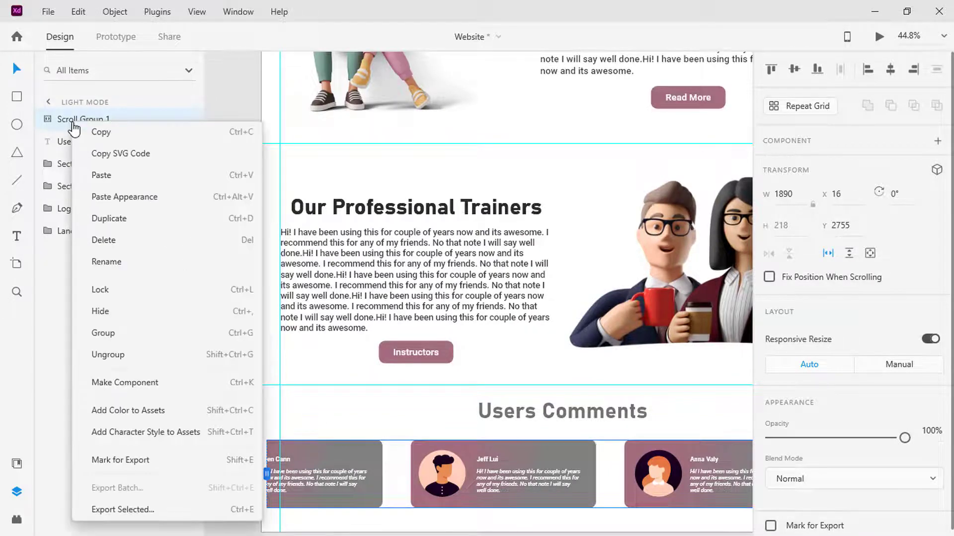
left_click(105, 262)
type("Scroll")
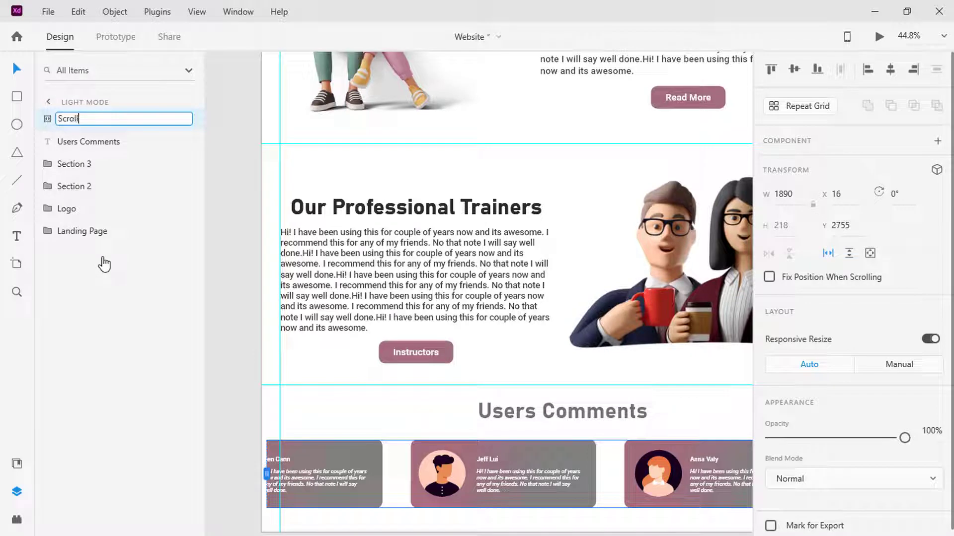
type(" Comment")
key("Return")
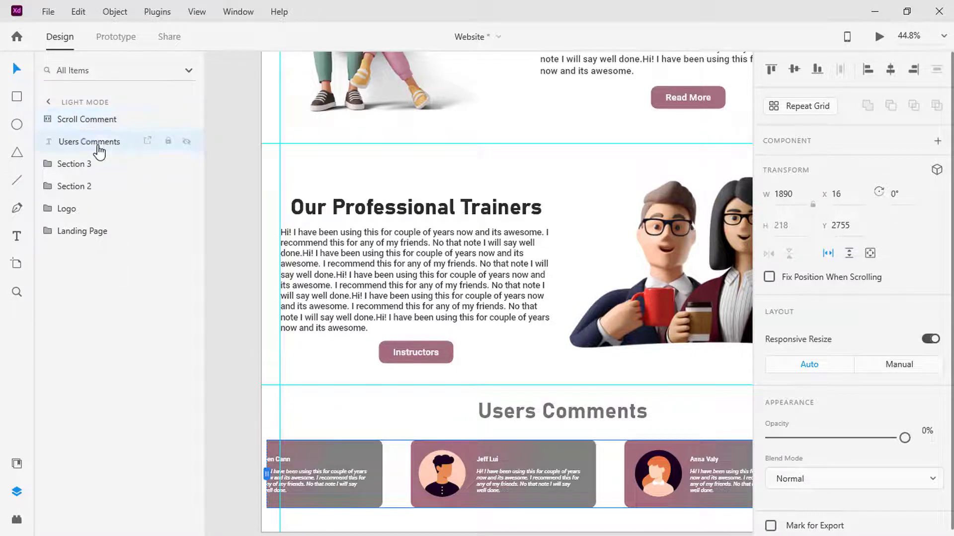
Group Scroll Comment with the Users Comments heading and name the group Footer.
left_click(99, 152)
left_click(98, 128, "shift")
key("ctrl+g")
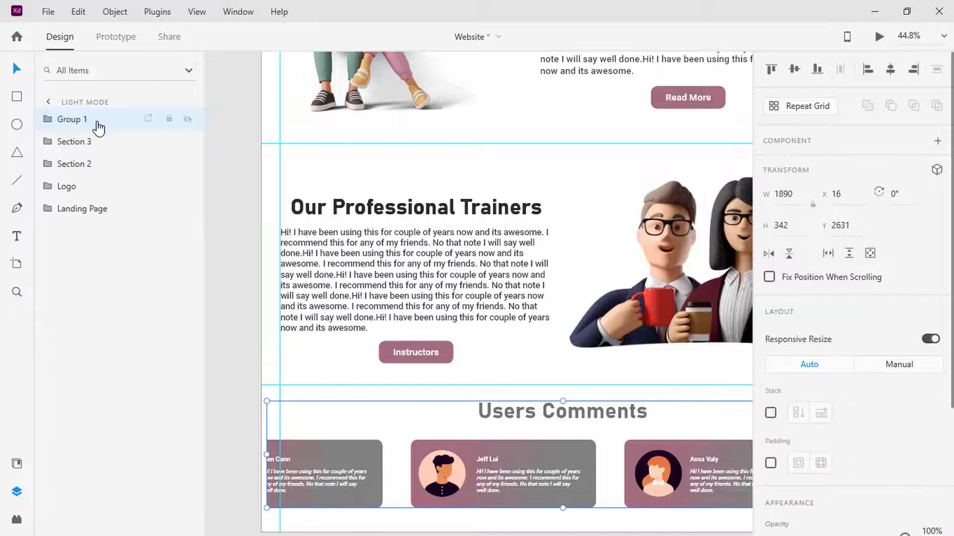
right_click(98, 128)
left_click(128, 266)
type("F")
key("Return")
key("ctrl+y")
scroll(133, 269, "up", 10)
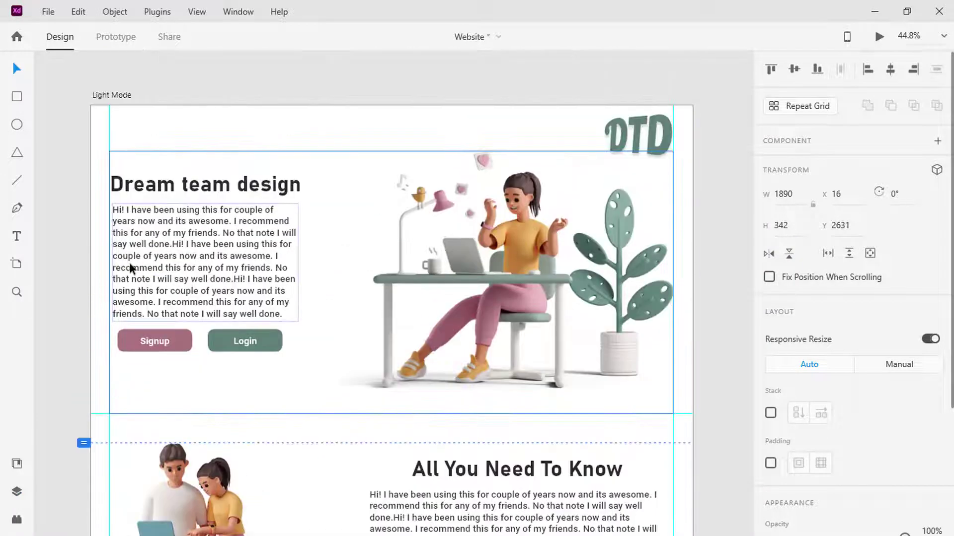
left_click(878, 38)
scroll(684, 171, "down", 15)
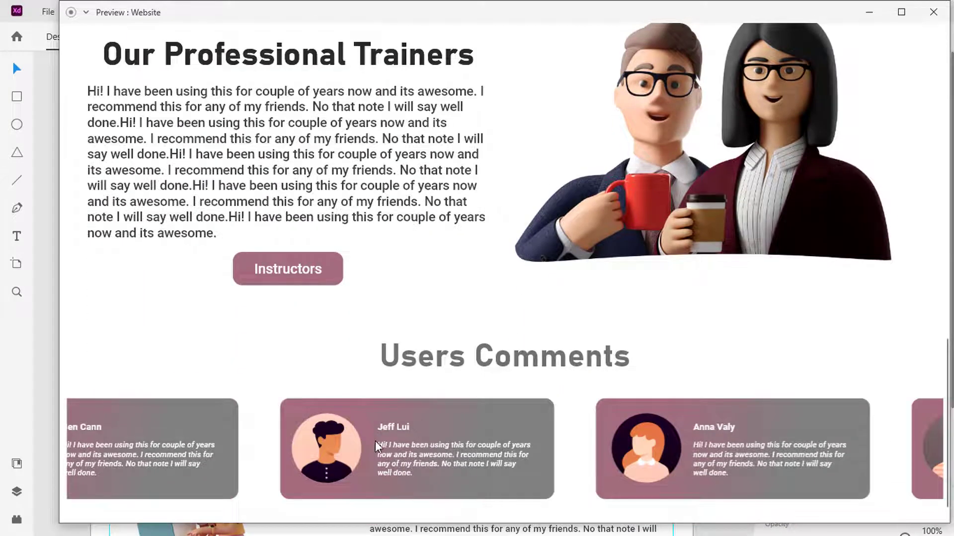
left_click_drag(375, 441, 100, 408)
scroll(268, 383, "up", 10)
scroll(268, 346, "up", 5)
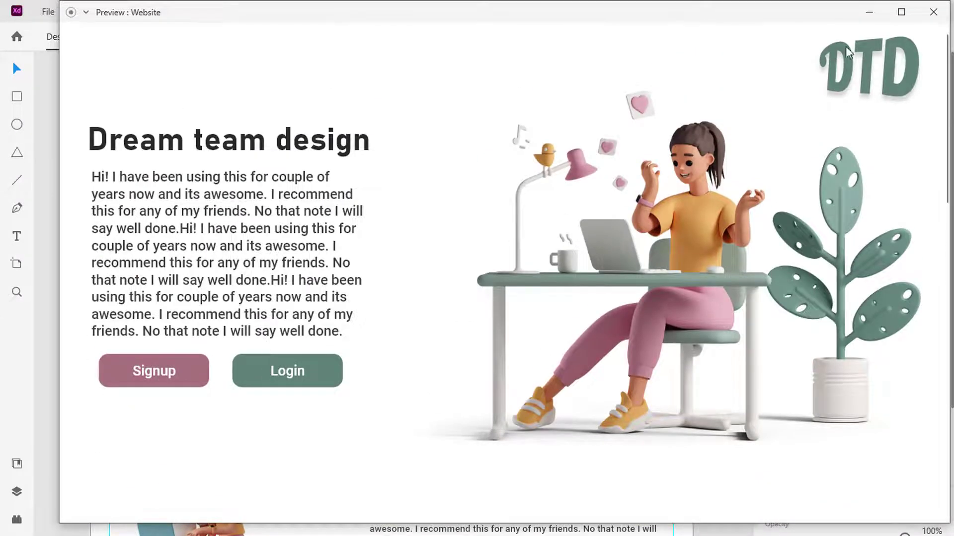
left_click(869, 13)
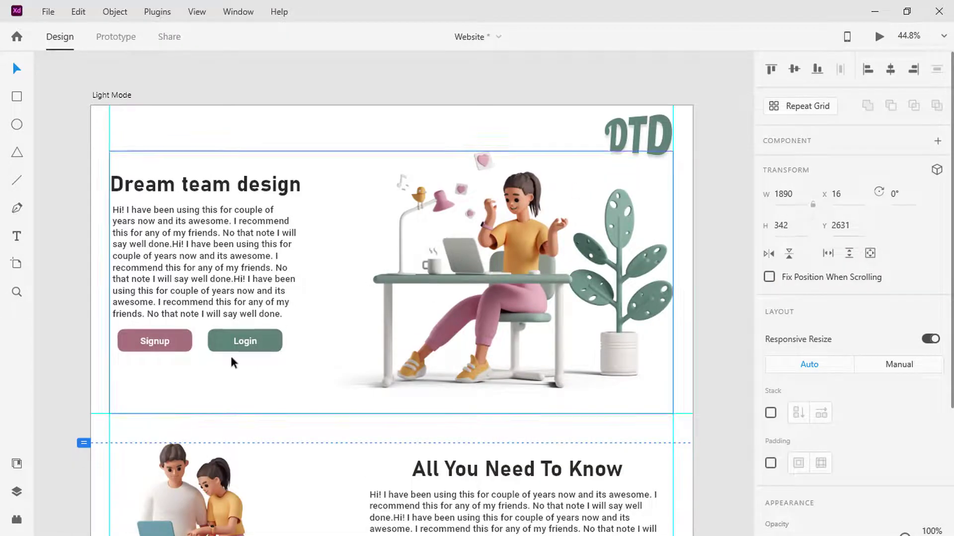
Draw a 30×30 circle near the artboard's top-left corner.
scroll(241, 371, "up", 1)
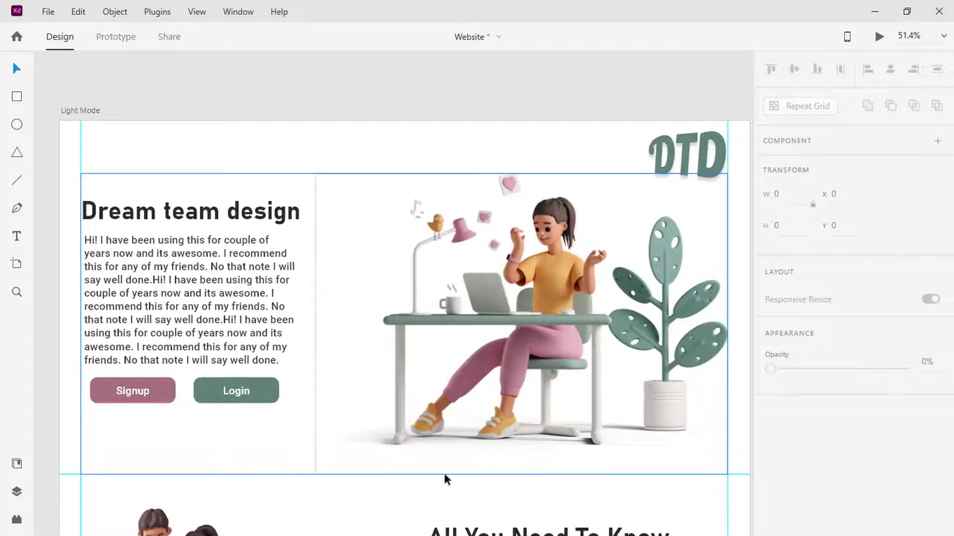
left_click(17, 125)
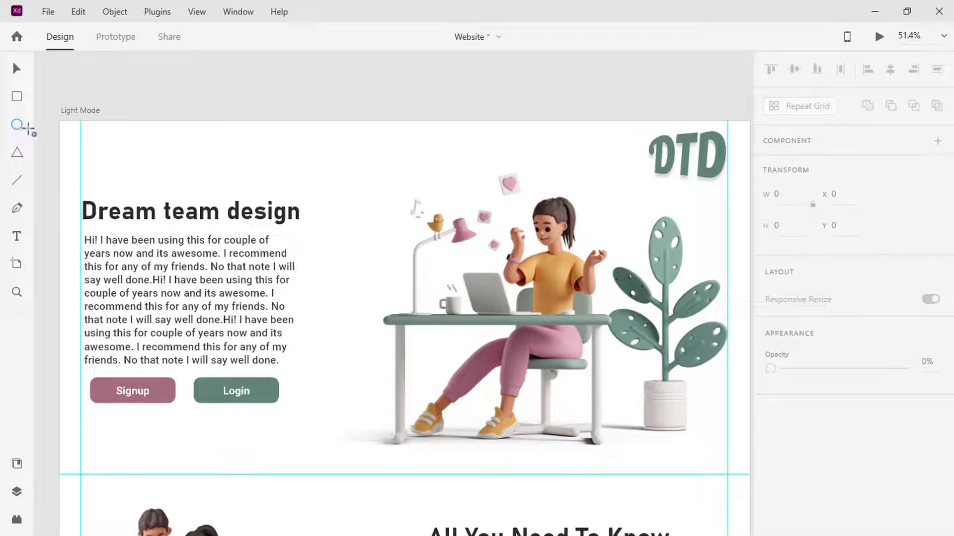
left_click_drag(93, 143, 102, 149)
left_click(775, 195)
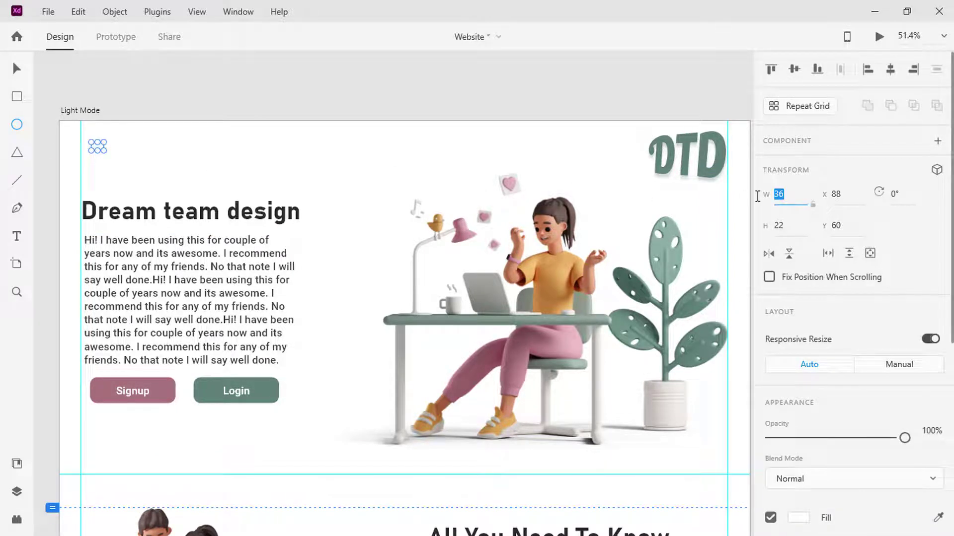
type("30")
left_click(797, 226)
type("30")
Give the circle a 5-point border in the Signup button's pink and a near-black #1E1D1D fill.
scroll(792, 235, "down", 1)
scroll(790, 233, "down", 5)
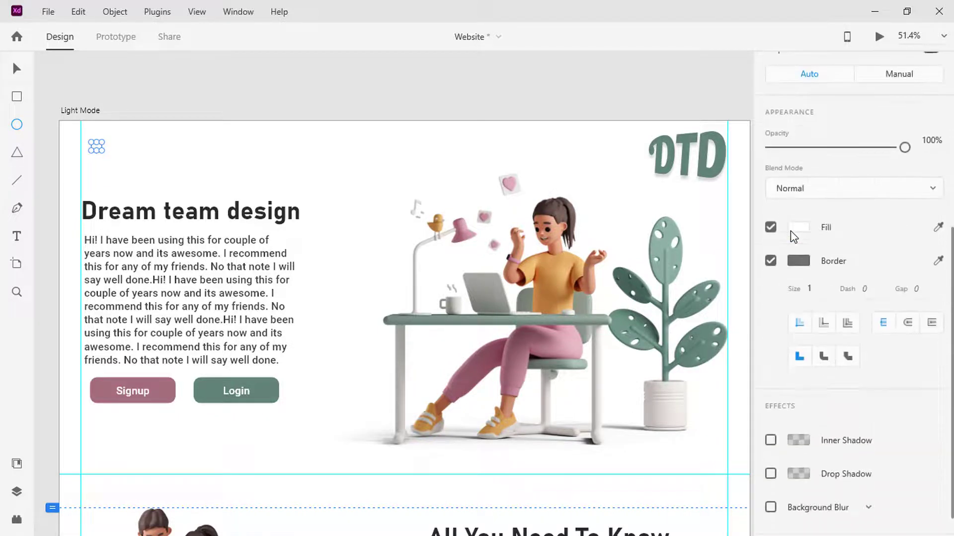
left_click(817, 289)
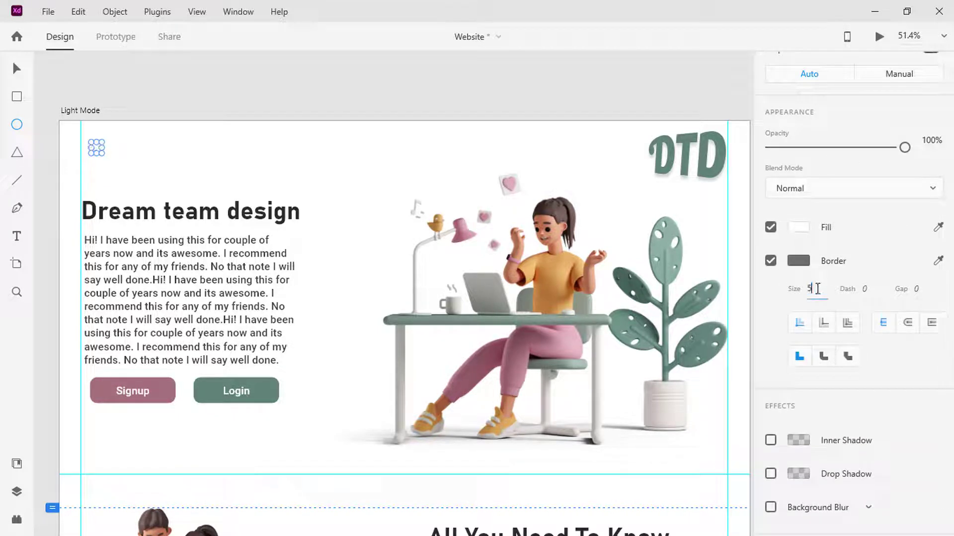
key("Return")
left_click(938, 261)
left_click(100, 388)
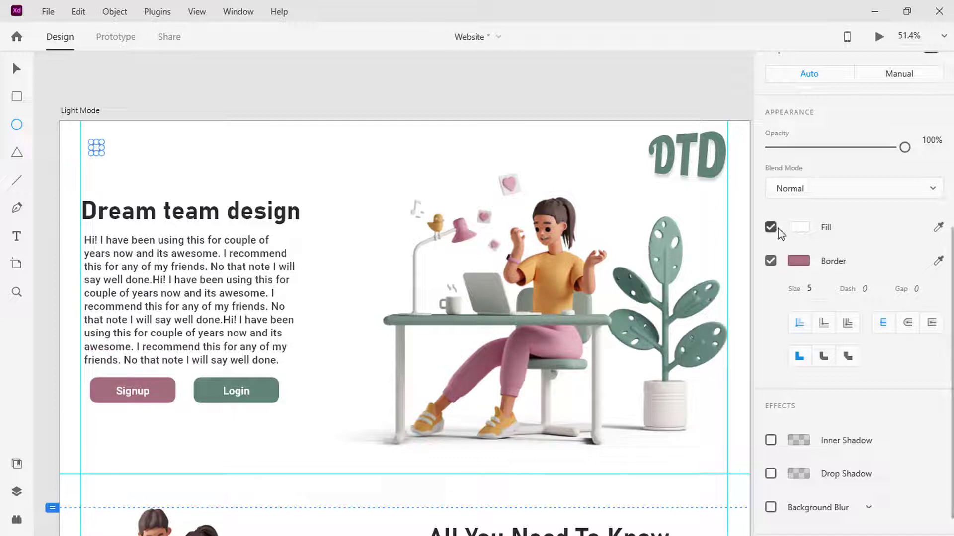
left_click(802, 229)
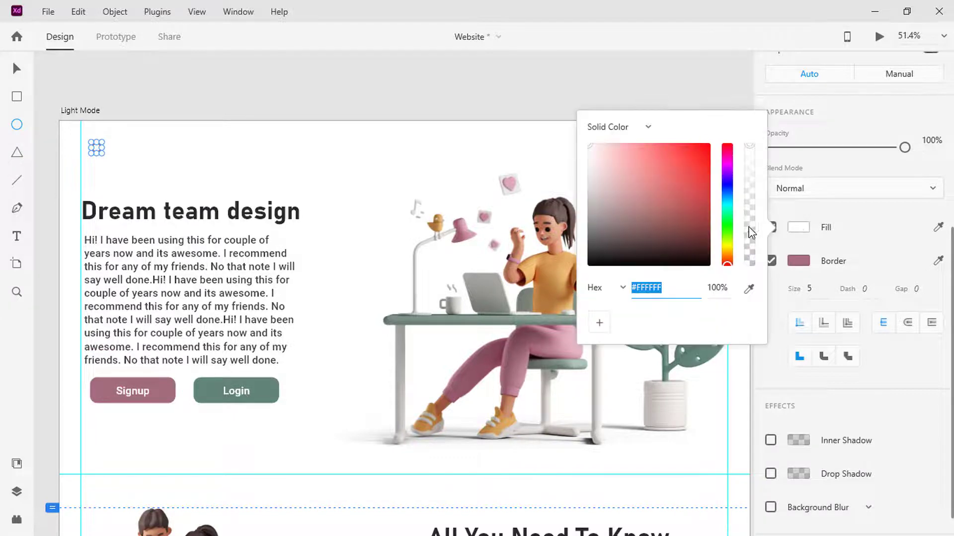
left_click_drag(612, 248, 592, 254)
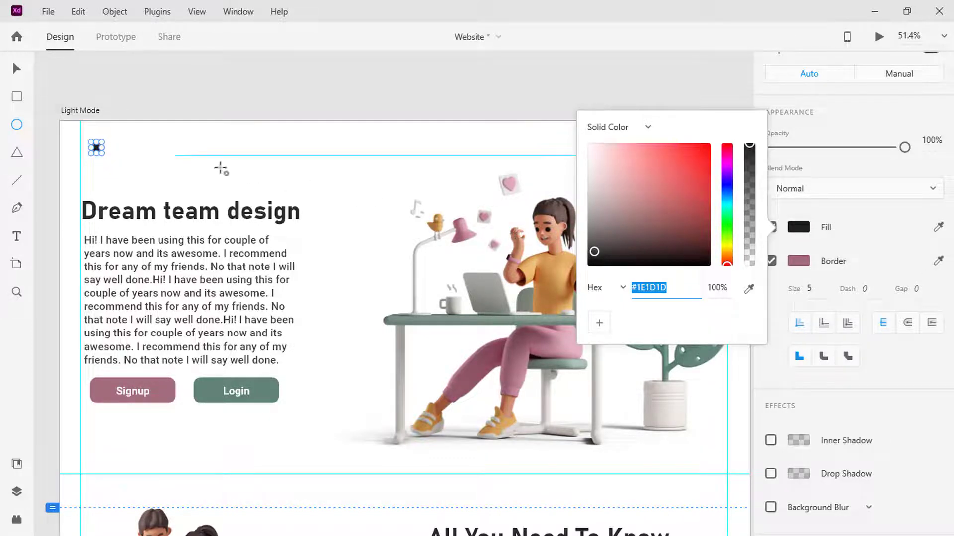
key("Escape")
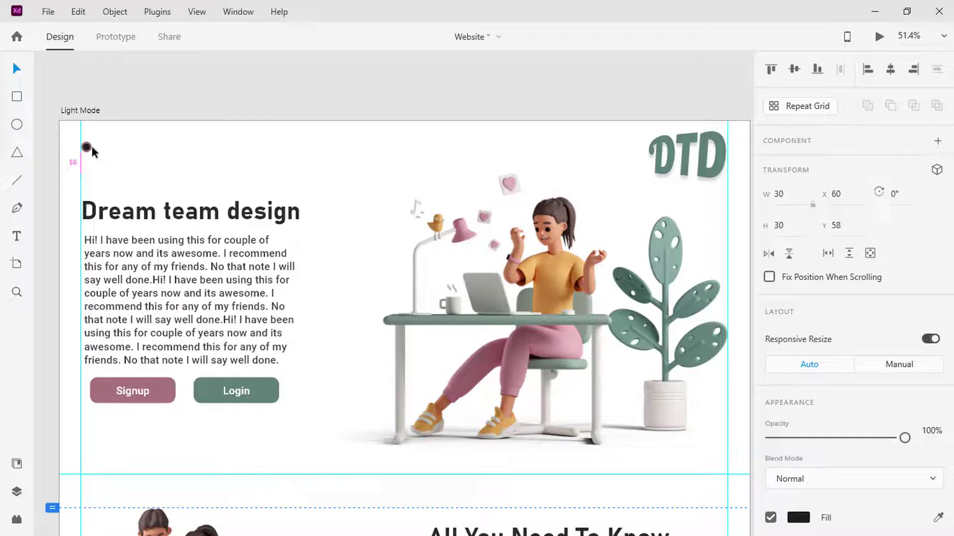
Draw a short curved line beside the circle and shorten it toward the circle.
left_click(137, 144)
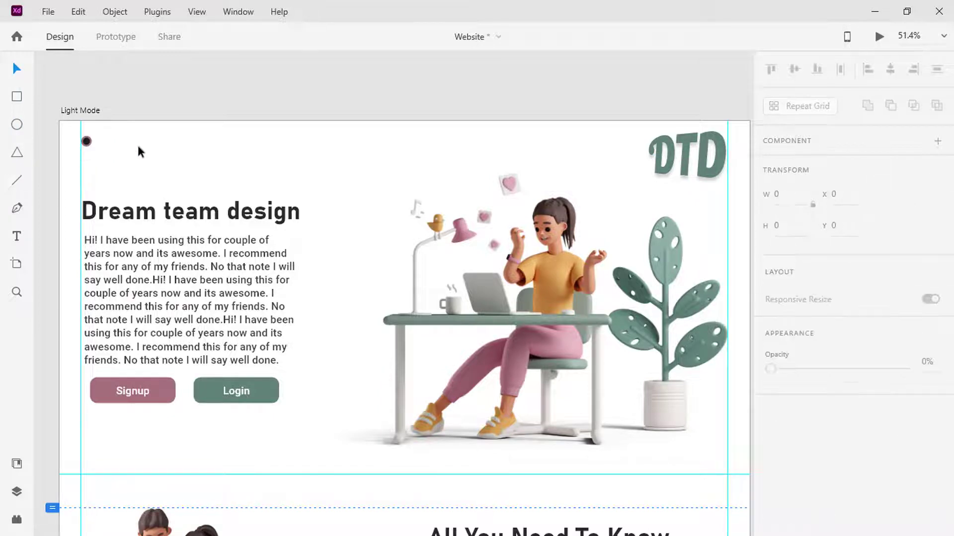
left_click(101, 143)
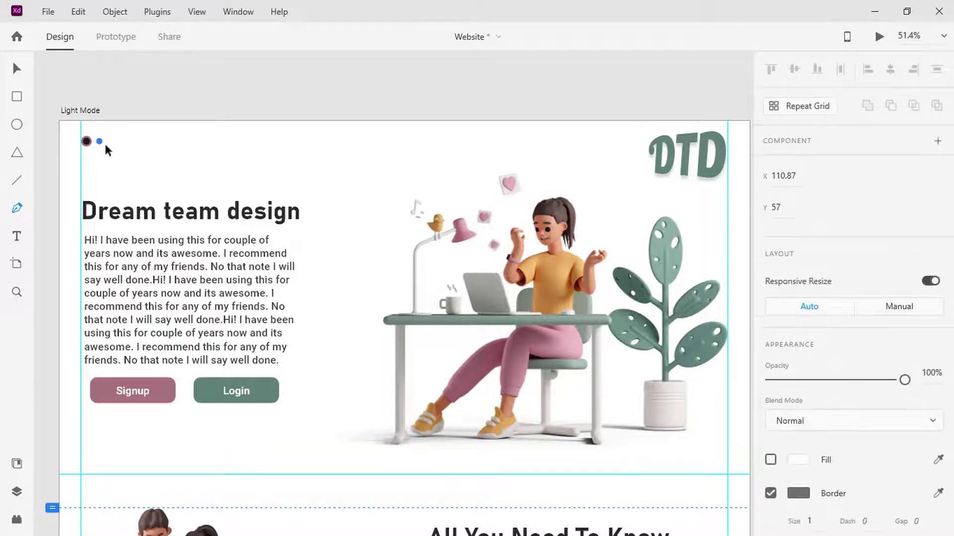
left_click_drag(132, 161, 132, 184)
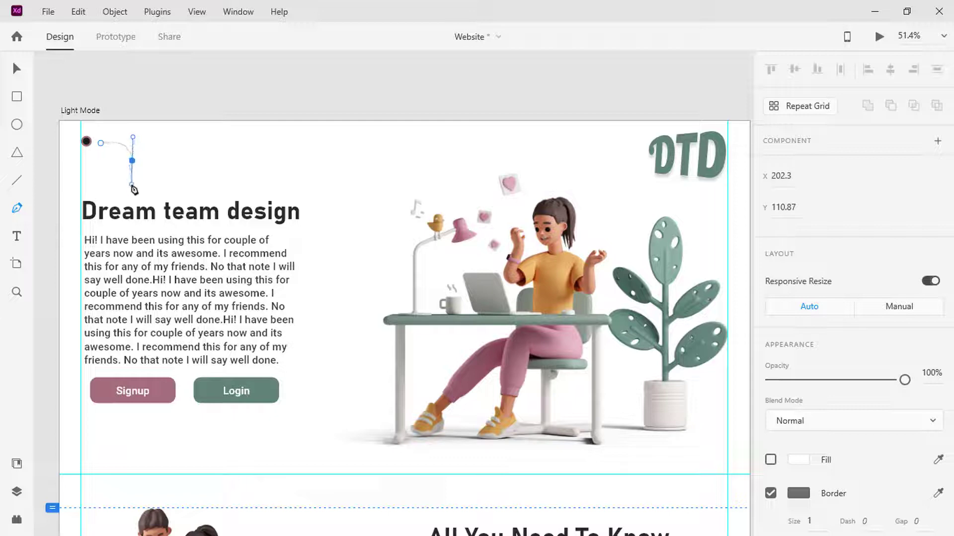
key("Escape")
left_click(115, 143)
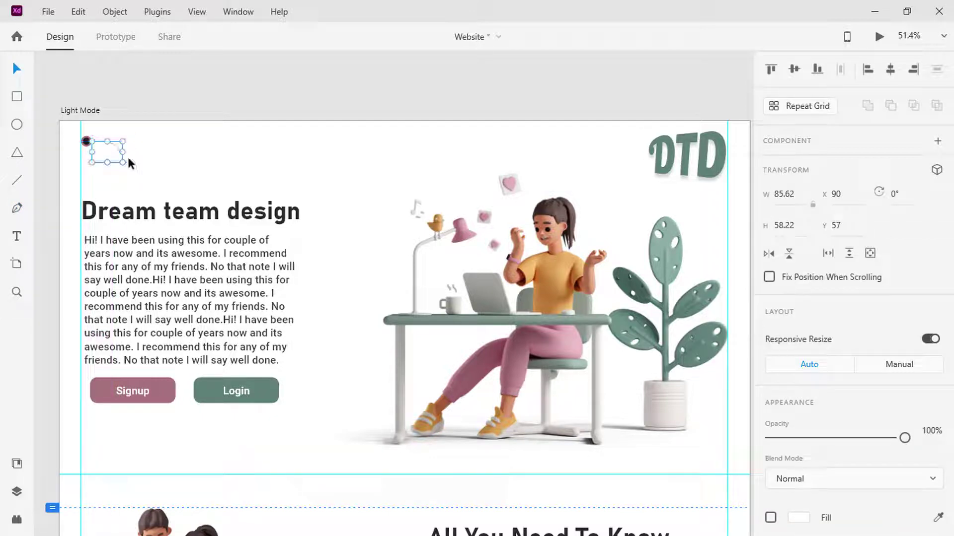
left_click_drag(125, 162, 118, 162)
scroll(118, 162, "up", 1)
scroll(118, 162, "left", 1)
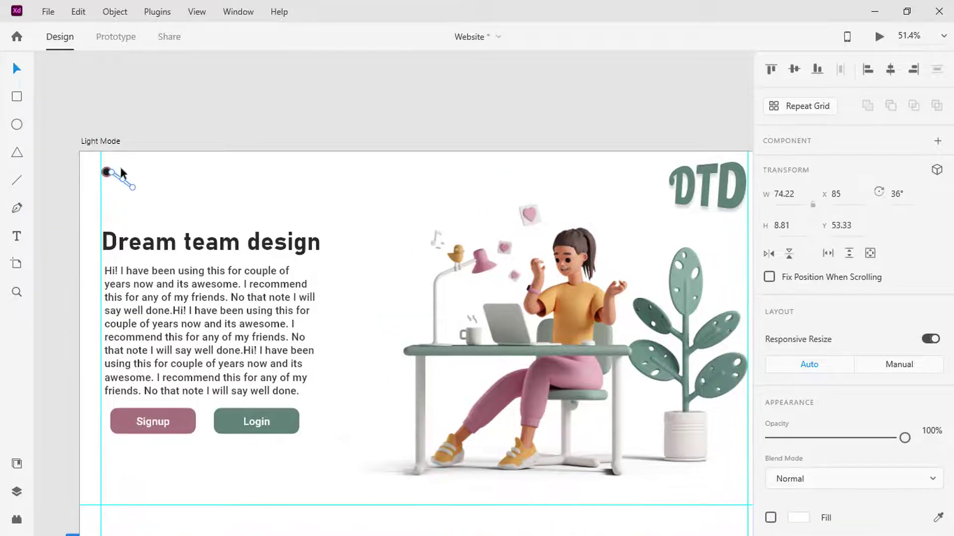
left_click(151, 182)
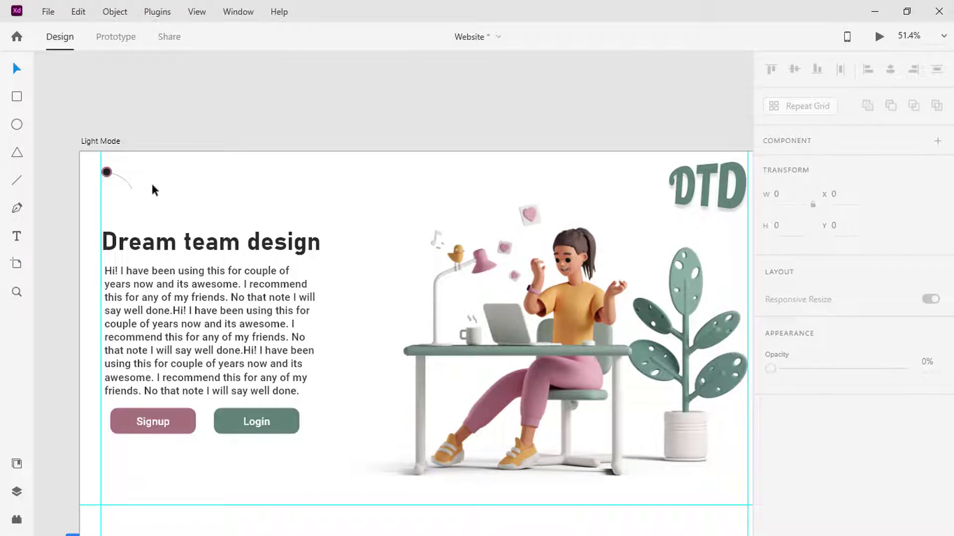
Add a 'Dark Mode' label below the curve set in Roboto.
left_click(18, 237)
left_click(135, 206)
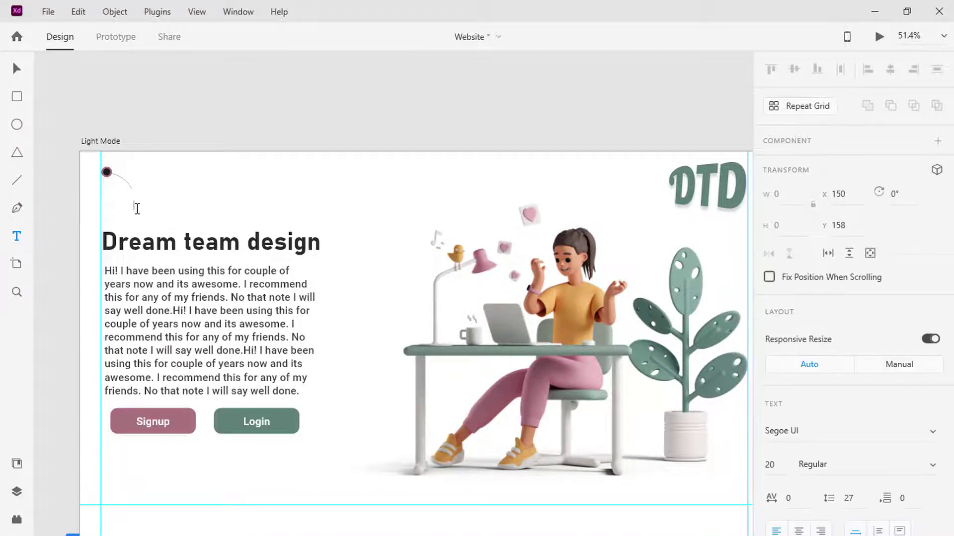
type("Dark Mode")
key("Escape")
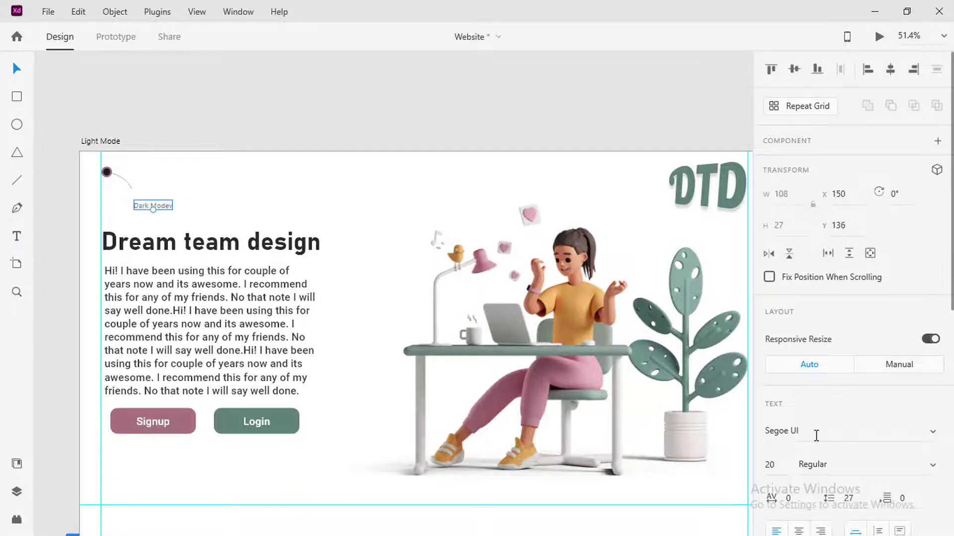
left_click(816, 436)
type("Ro")
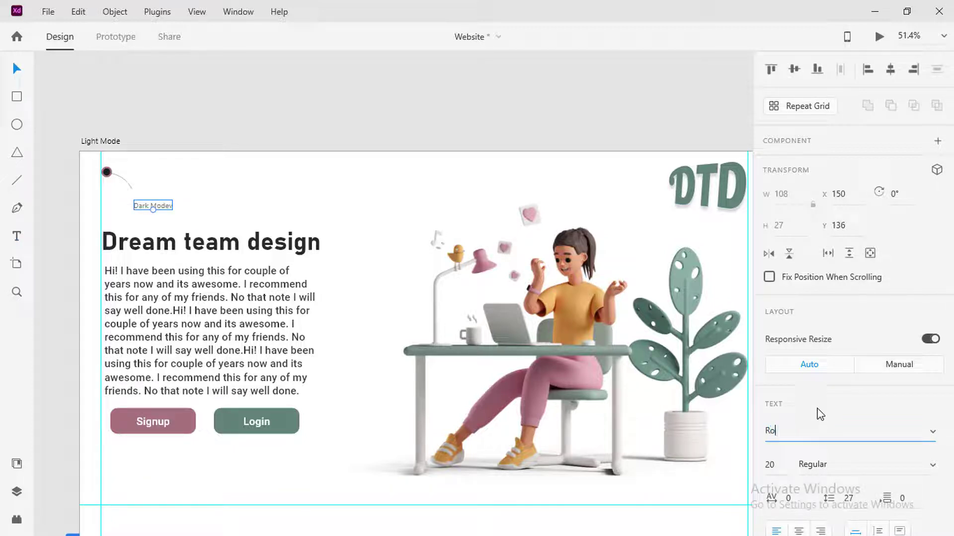
type("boto")
key("Return")
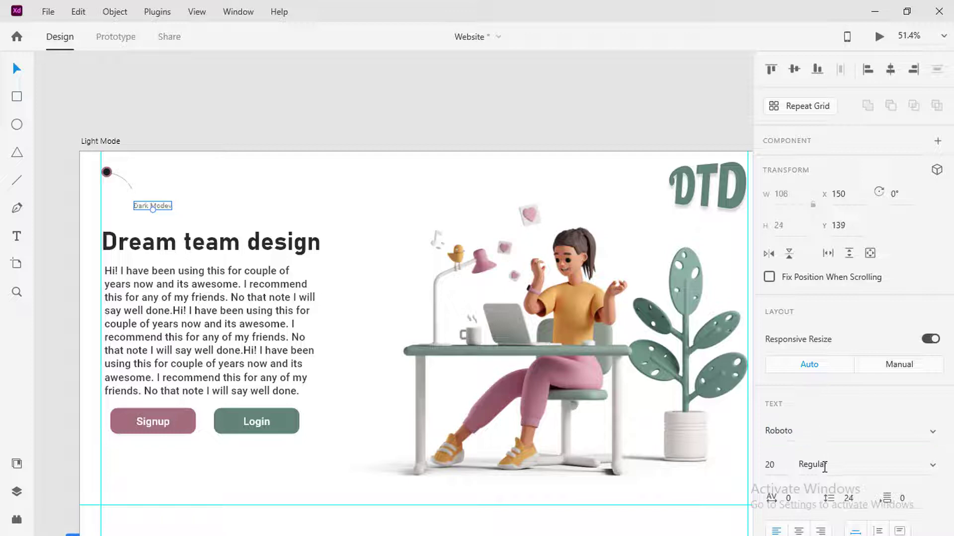
Set the Dark Mode label to Medium font weight and rotate it -16°.
left_click(824, 465)
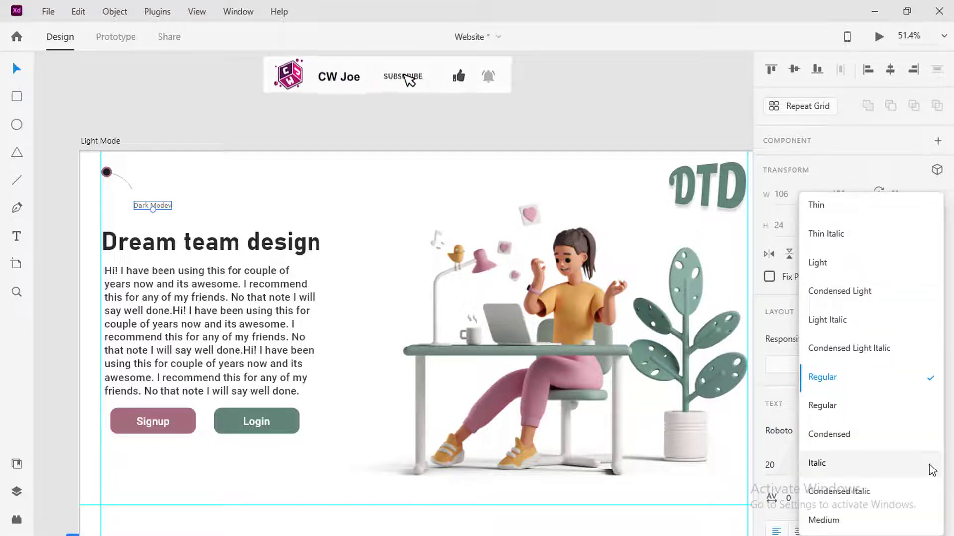
scroll(932, 470, "down", 1)
left_click(846, 477)
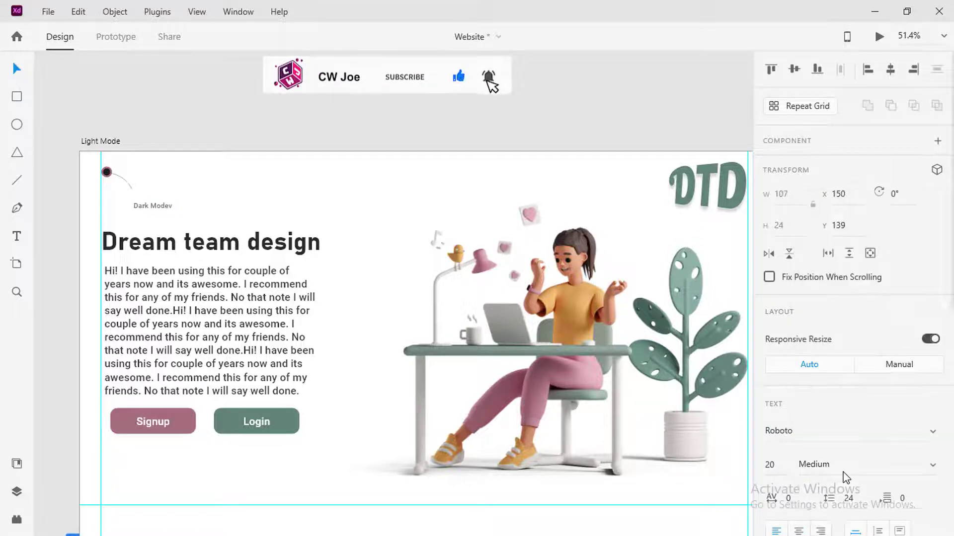
left_click(894, 195)
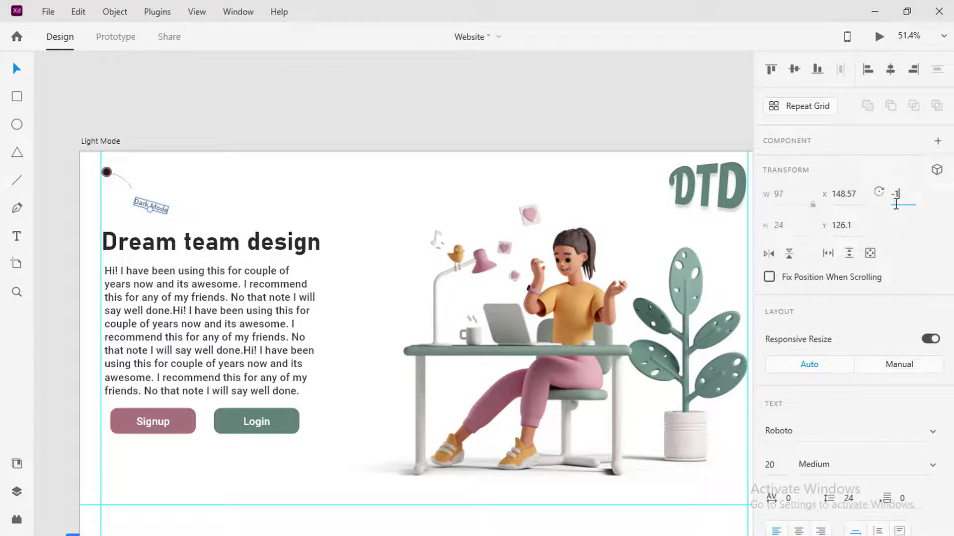
key("Return")
Move the Dark Mode label to the end of the curved line.
scroll(895, 206, "down", 8)
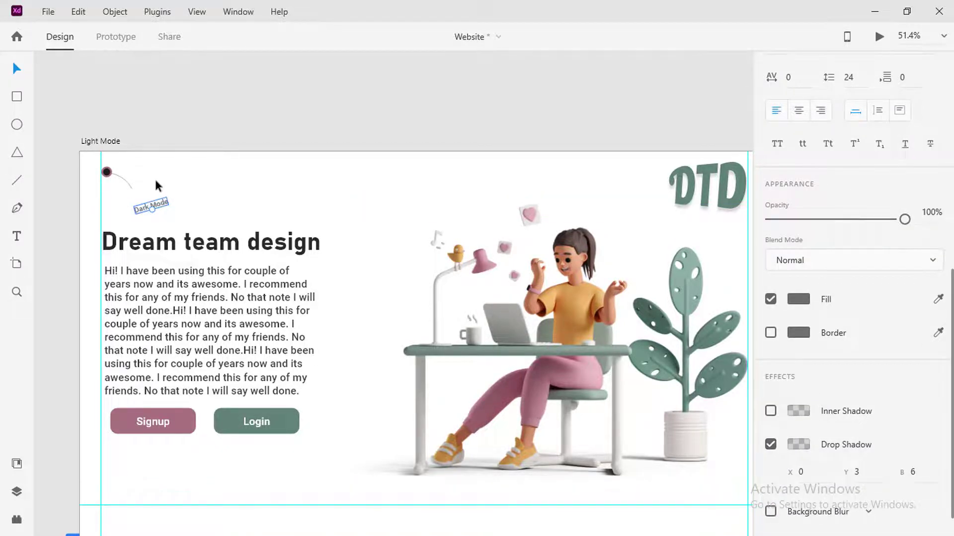
left_click_drag(149, 206, 138, 187)
scroll(183, 208, "up", 5)
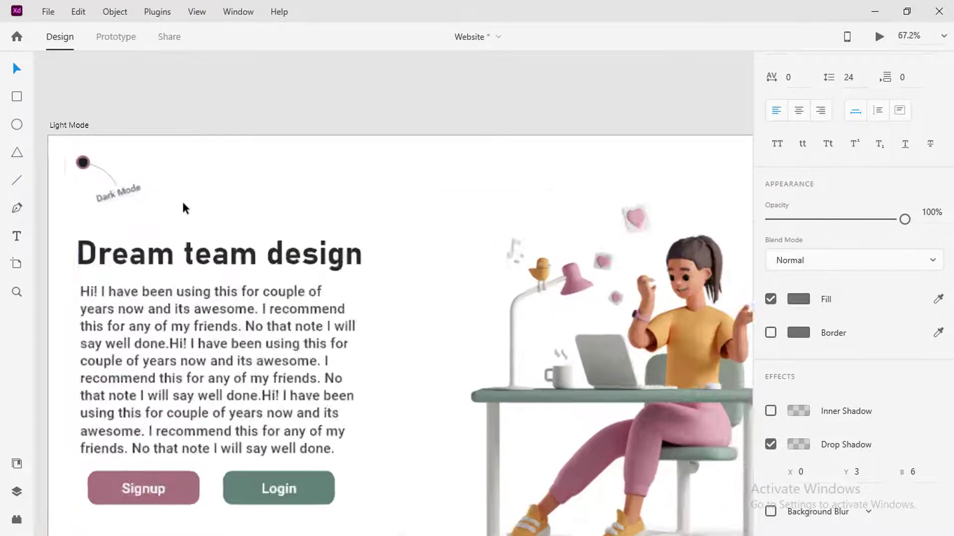
left_click(418, 227)
key("ctrl+y")
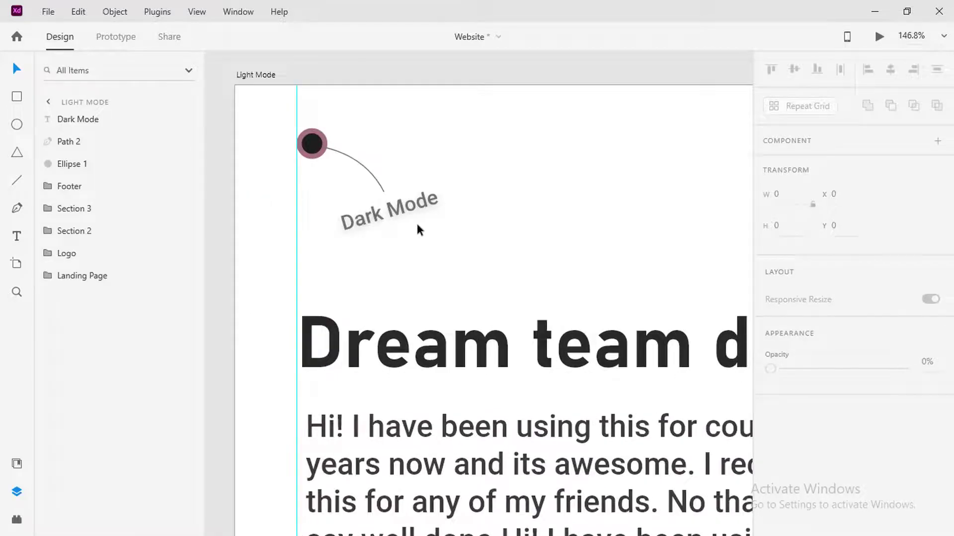
Group Ellipse 1, Path 2 and the Dark Mode label, naming the group 'Mode'.
left_click(87, 157)
left_click(85, 142, "shift")
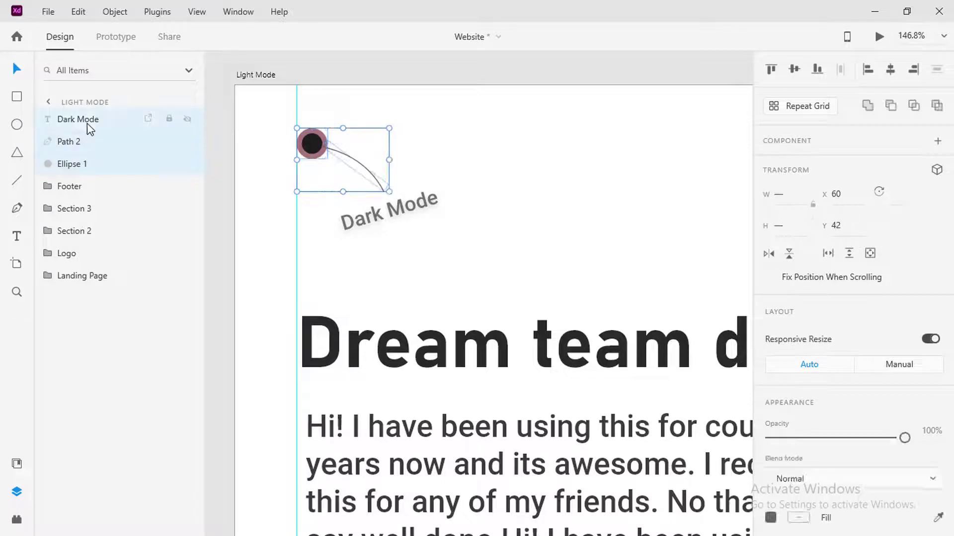
left_click(88, 123, "shift")
key("ctrl+g")
right_click(88, 123)
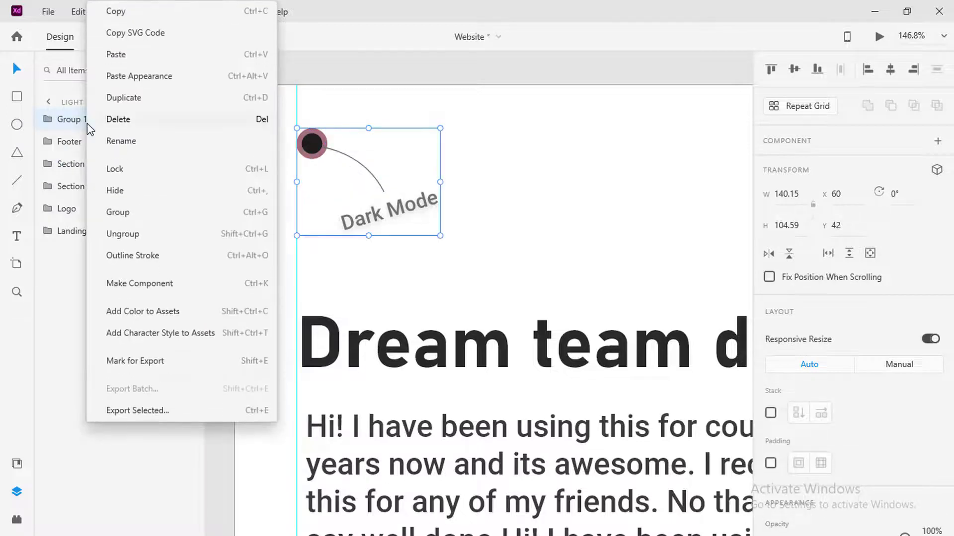
left_click(122, 142)
type("Mode")
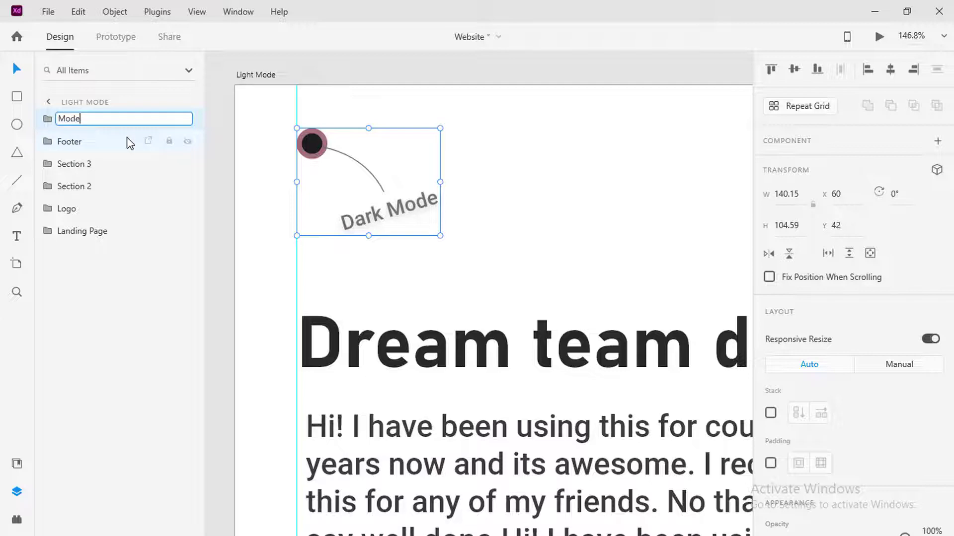
key("Return")
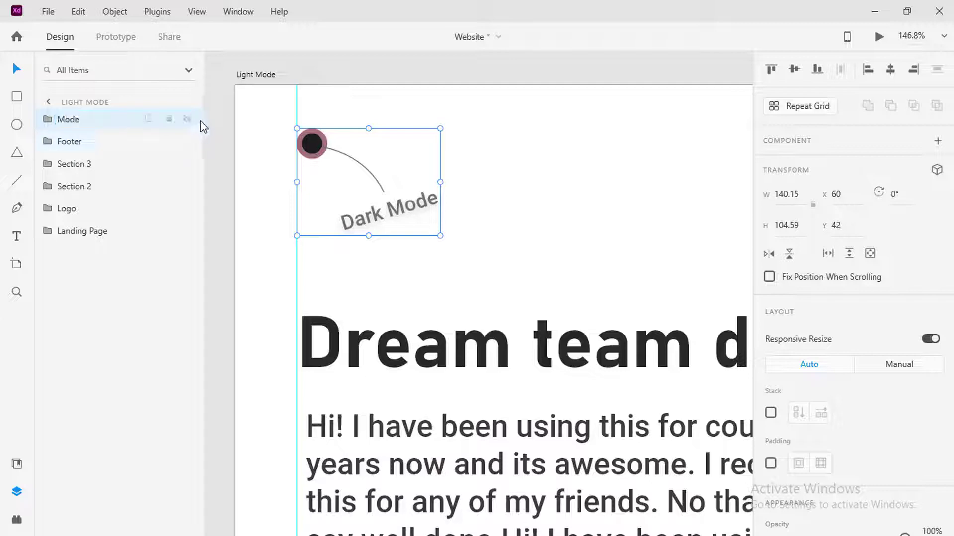
Verify the Mode group's visibility, fit the artboard in view, and select the Light Mode artboard.
left_click(188, 120)
left_click(189, 120)
left_click(471, 191)
scroll(470, 188, "down", 6)
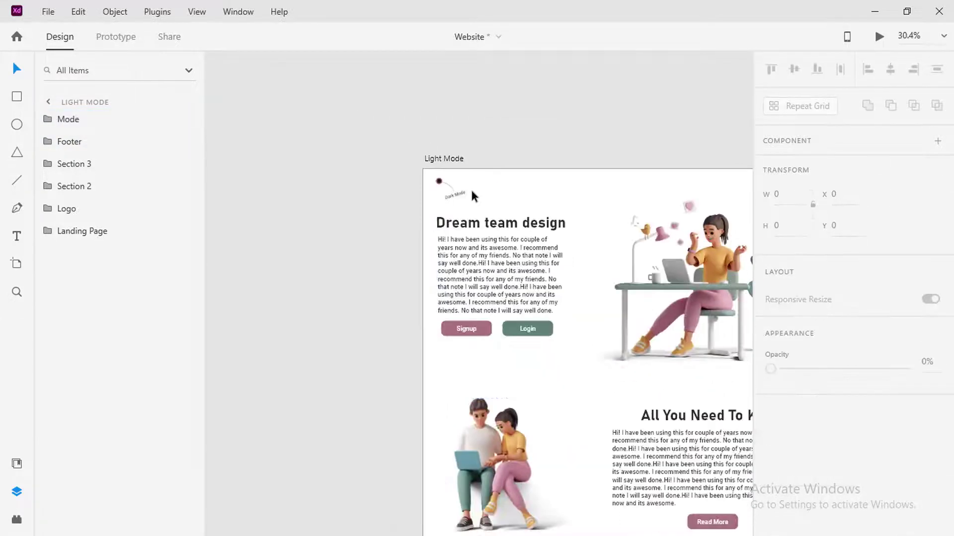
left_click_drag(502, 191, 321, 117)
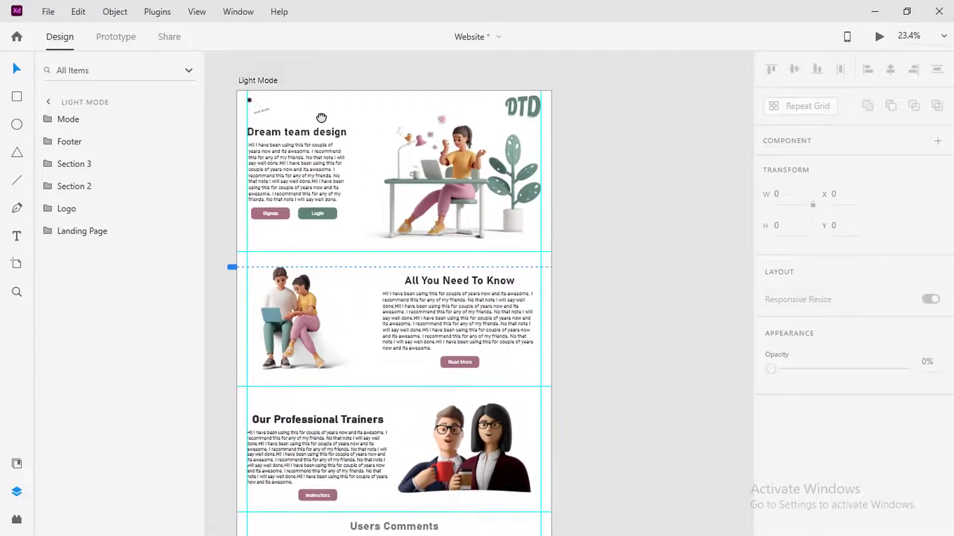
key("ctrl+0")
left_click(49, 103)
left_click(48, 121)
Copy the Light Mode artboard and paste a duplicate onto the canvas.
right_click(49, 125)
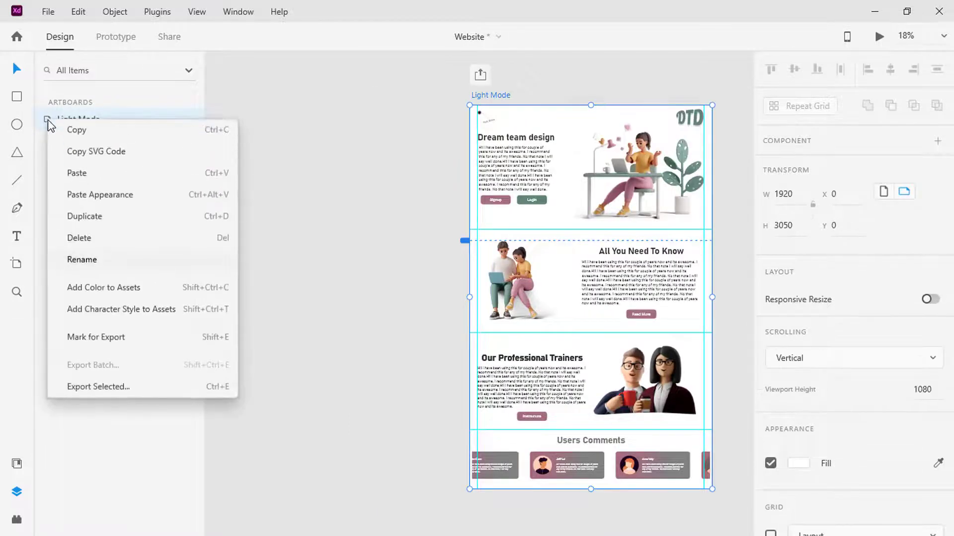
left_click(78, 134)
left_click(346, 264)
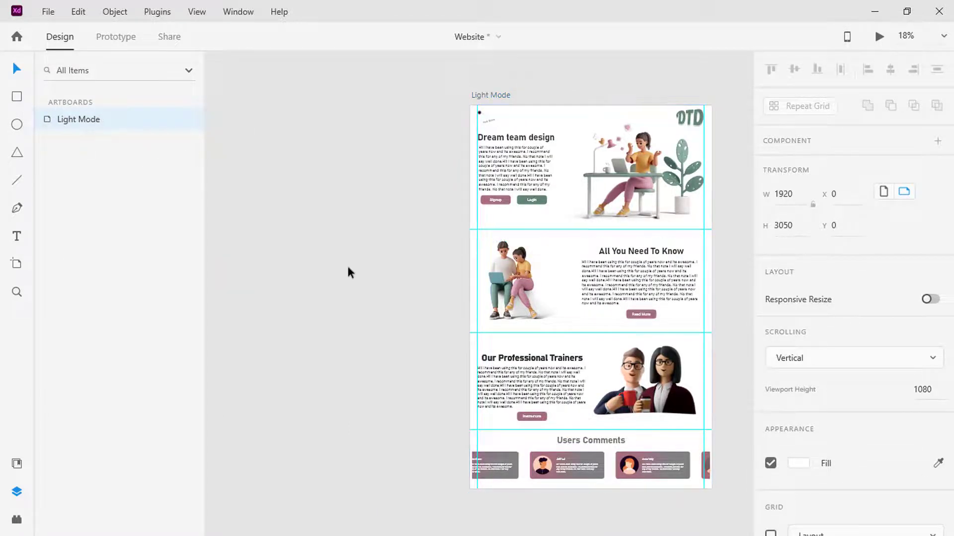
right_click(346, 264)
left_click(412, 282)
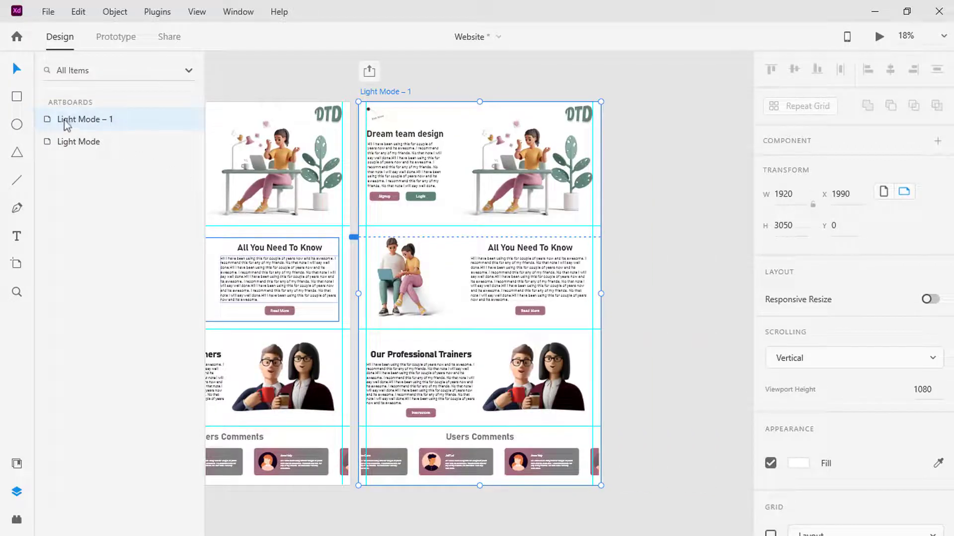
Rename the copied artboard 'Dark Mode' and select it.
right_click(64, 120)
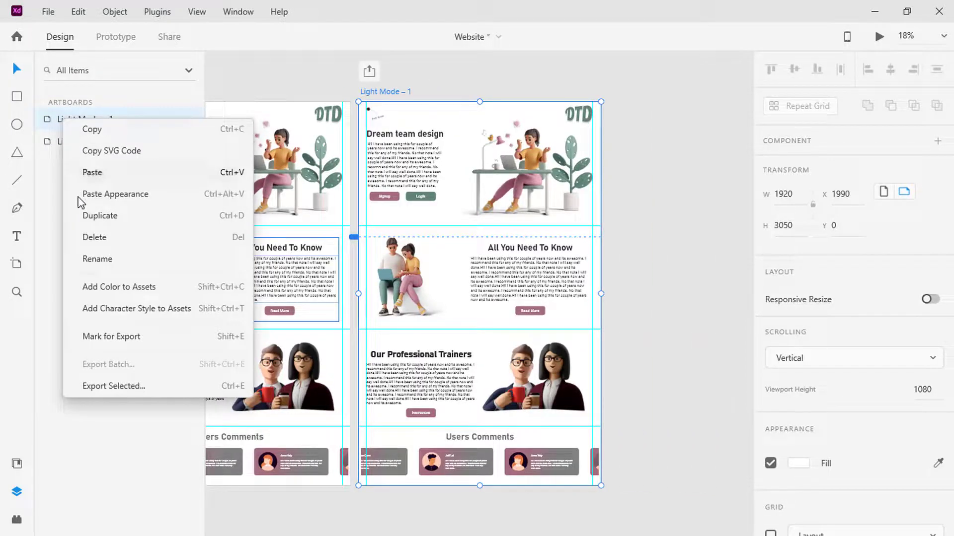
left_click(99, 259)
type("Dark Mode")
key("Return")
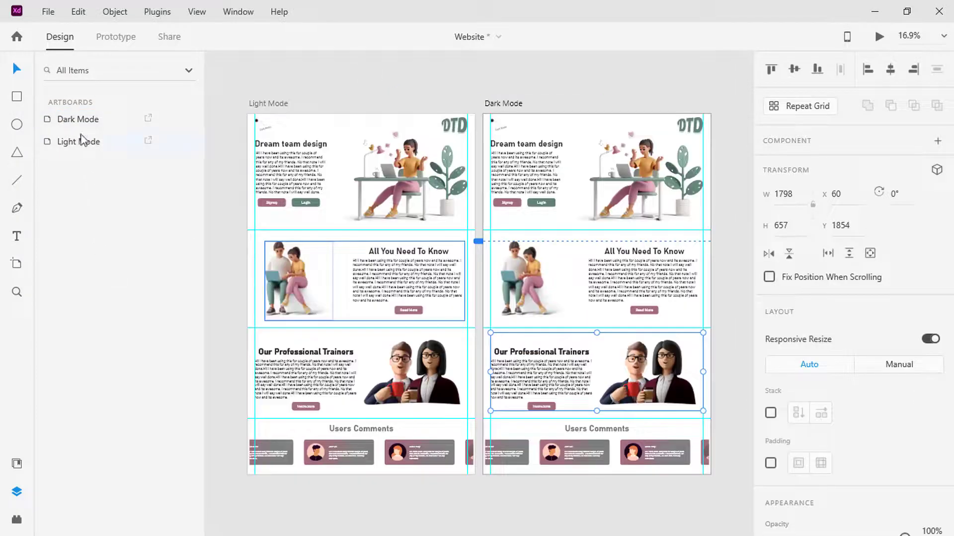
left_click(78, 120)
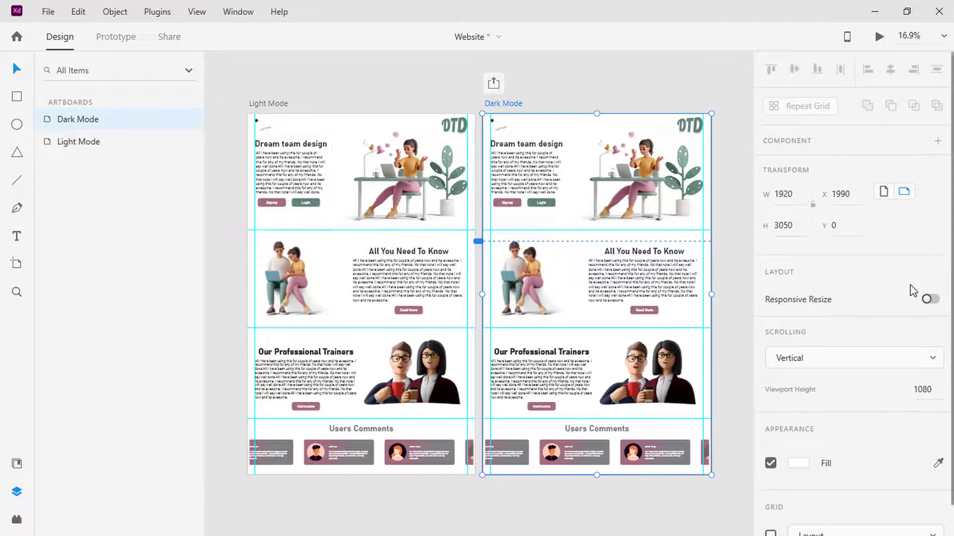
scroll(914, 288, "down", 2)
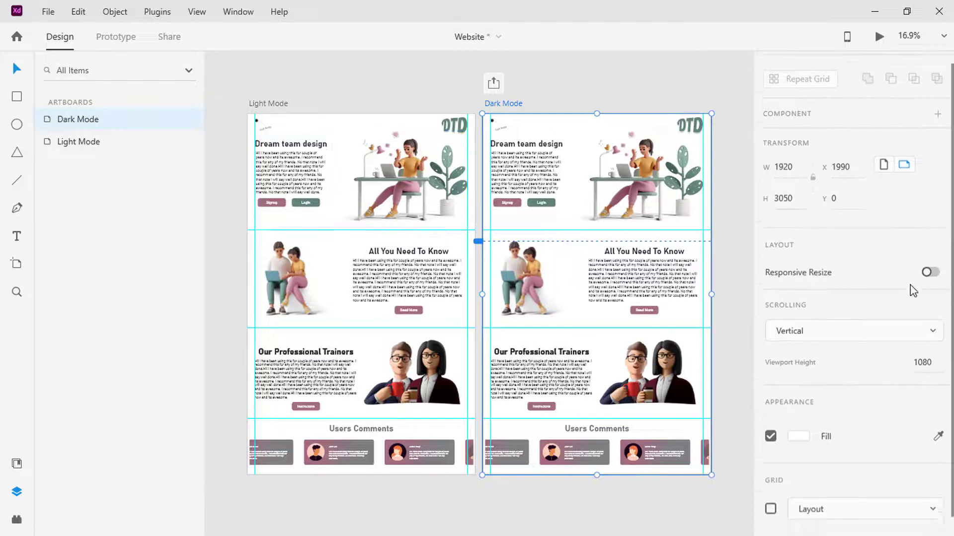
Fill the Dark Mode artboard background with #1C1C27 and bring its hero section into view.
left_click(797, 431)
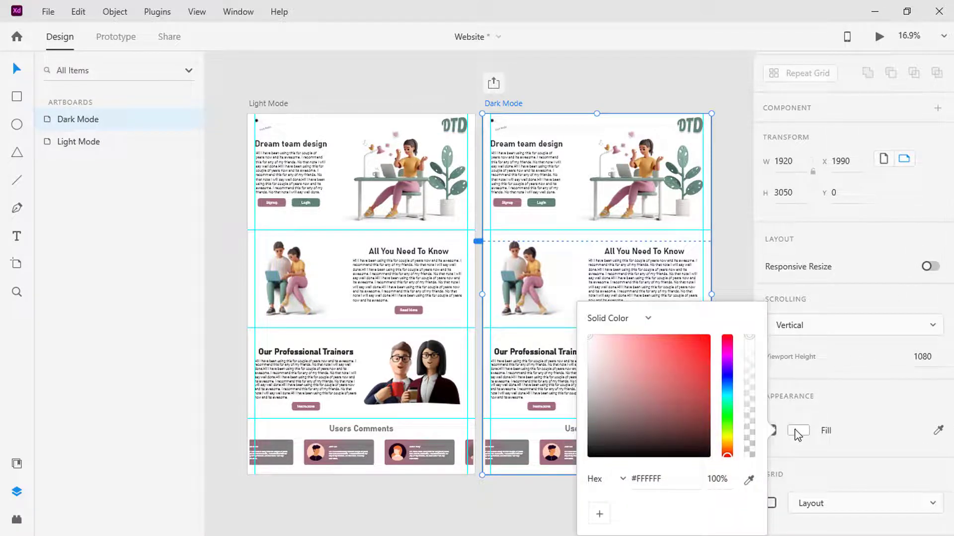
left_click(676, 483)
type("1")
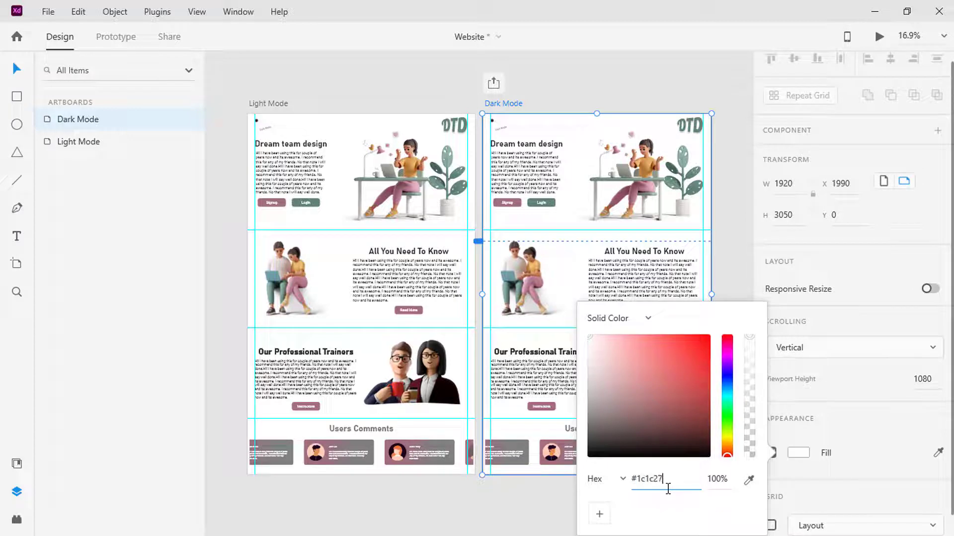
type("c1c27")
key("Return")
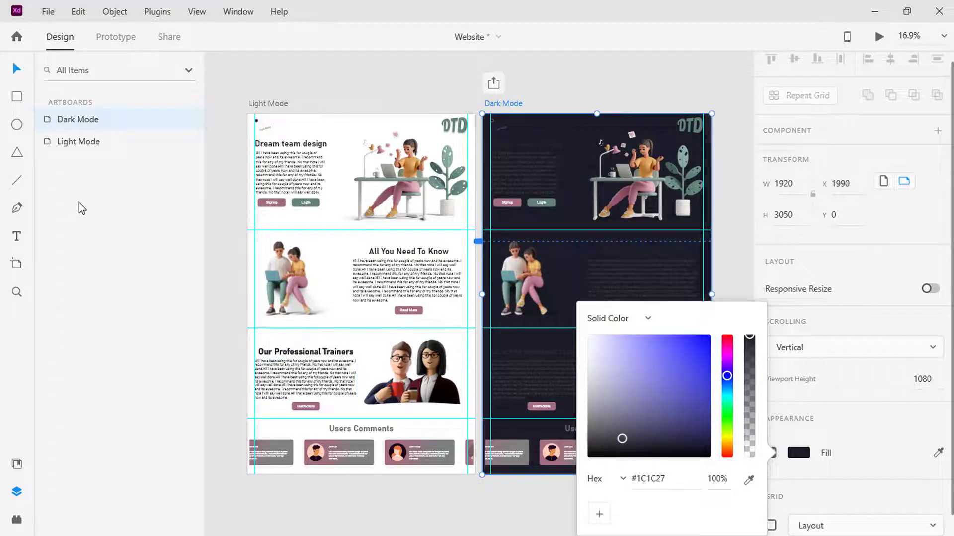
double_click(48, 121)
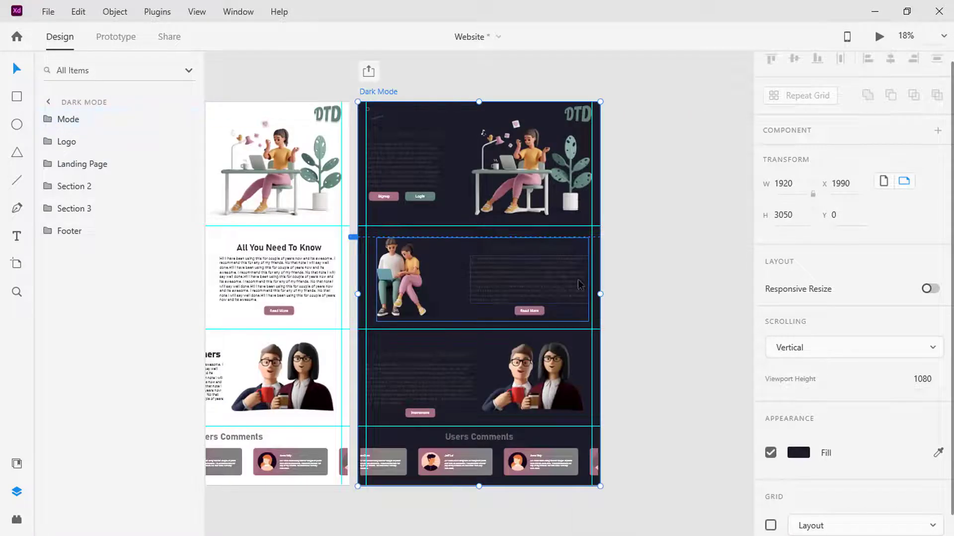
scroll(577, 284, "up", 5)
left_click_drag(448, 239, 592, 482)
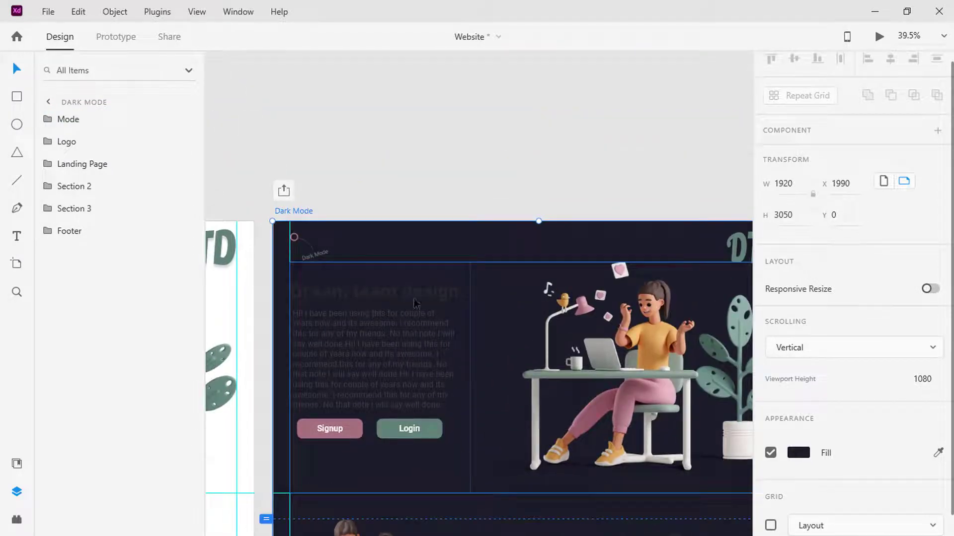
Make the Dark Mode label text white (#FFFFFF) on the Dark Mode artboard.
left_click(48, 121)
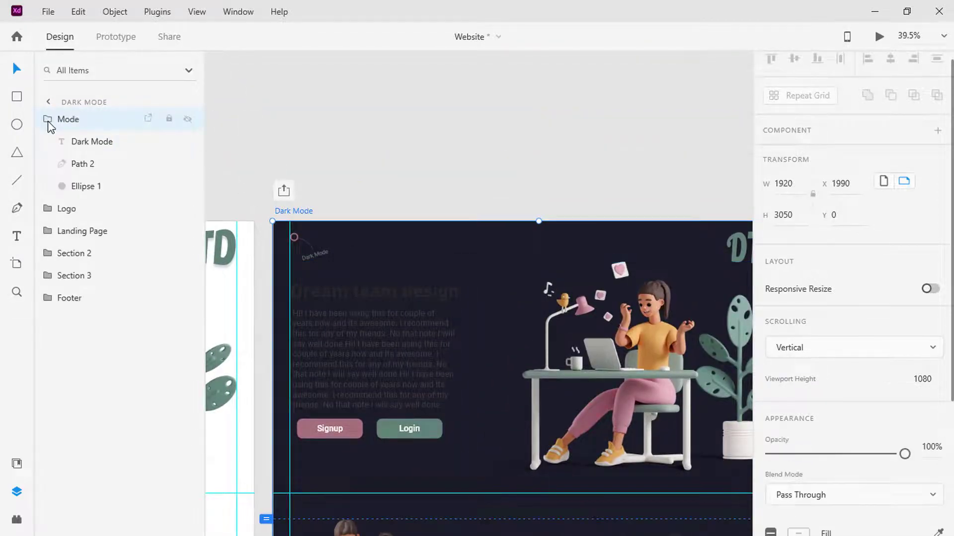
left_click(75, 141)
scroll(872, 327, "down", 4)
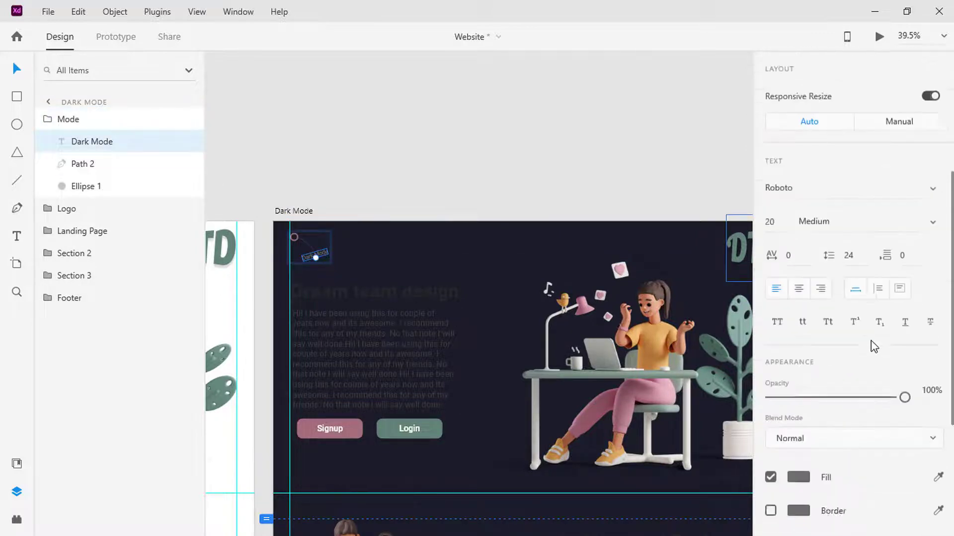
scroll(874, 343, "down", 4)
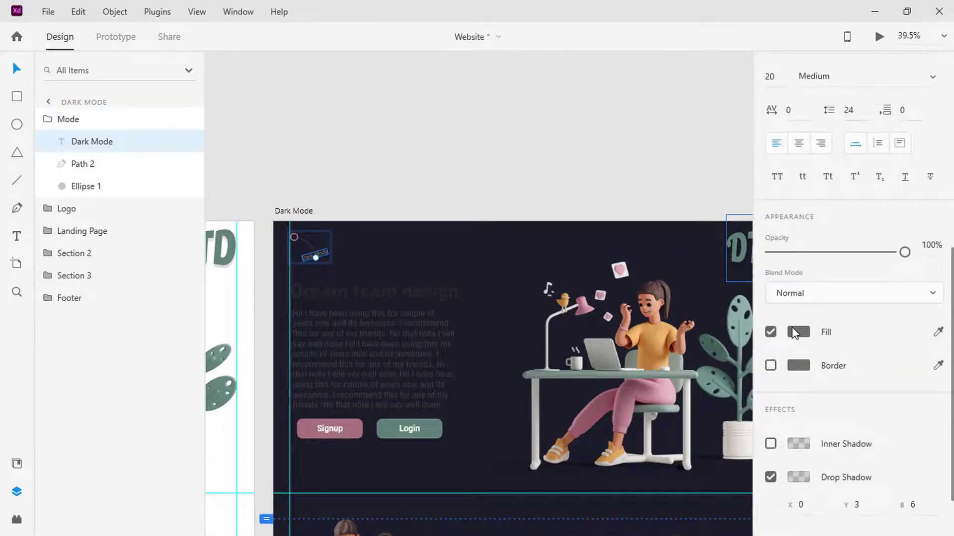
left_click(795, 332)
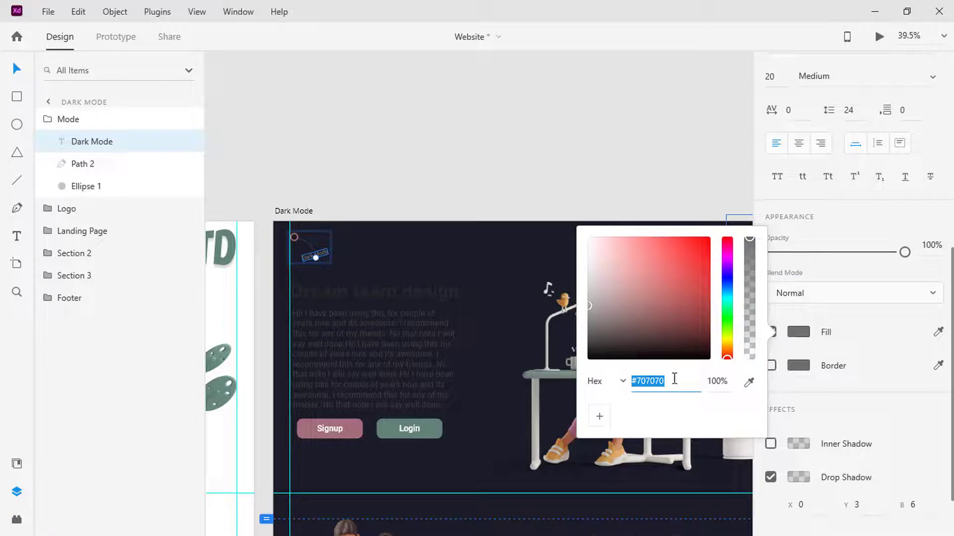
type("fff")
key("Return")
left_click(875, 400)
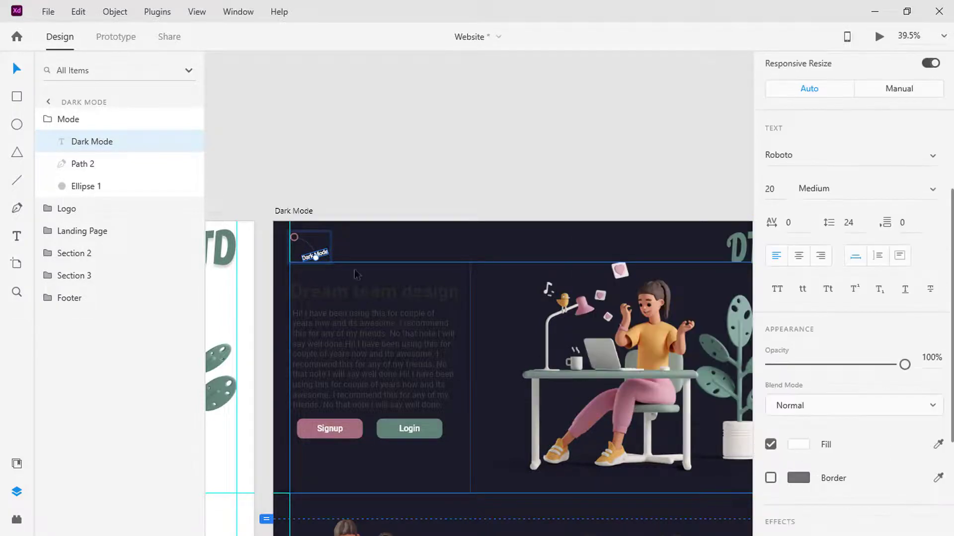
Set the toggle's curved line border to white #FFFFFF.
left_click(93, 164)
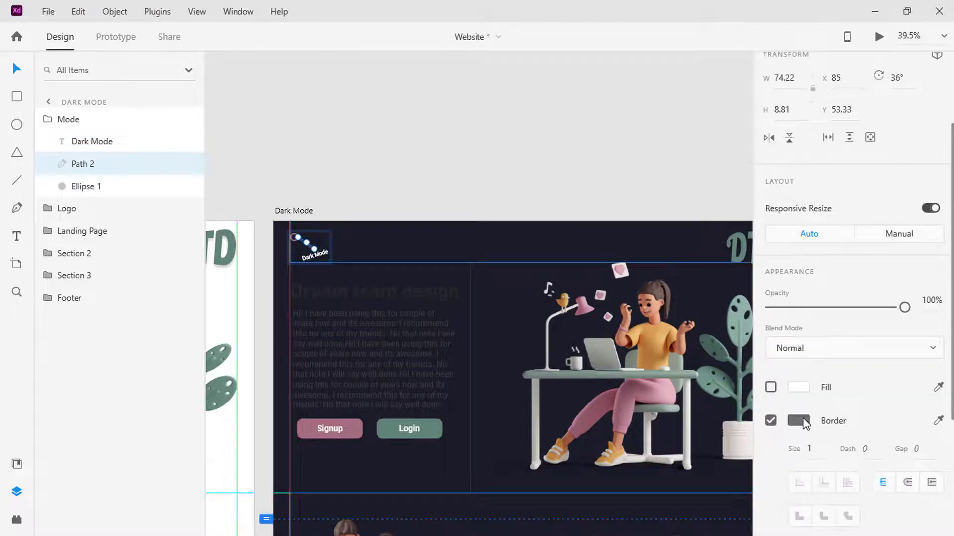
left_click(798, 421)
type("fff")
key("Return")
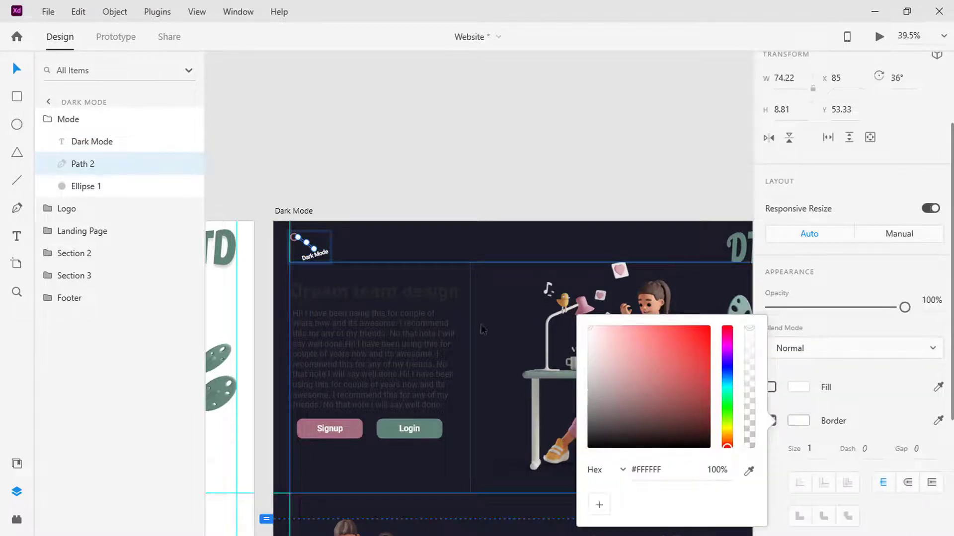
left_click(110, 191)
Fill the toggle circle white #FFFFFF and collapse the Mode group.
left_click(111, 191)
scroll(826, 340, "down", 3)
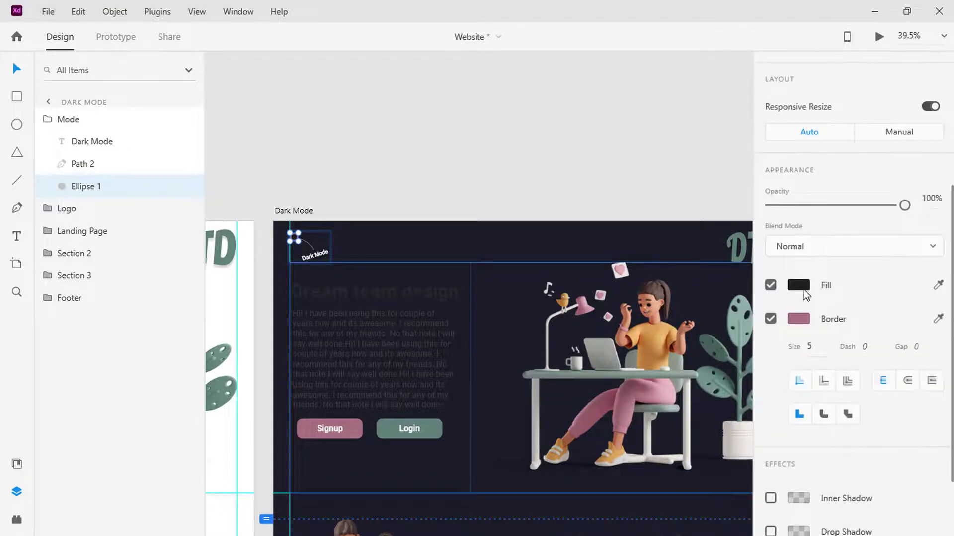
left_click(801, 286)
type("fff")
key("Return")
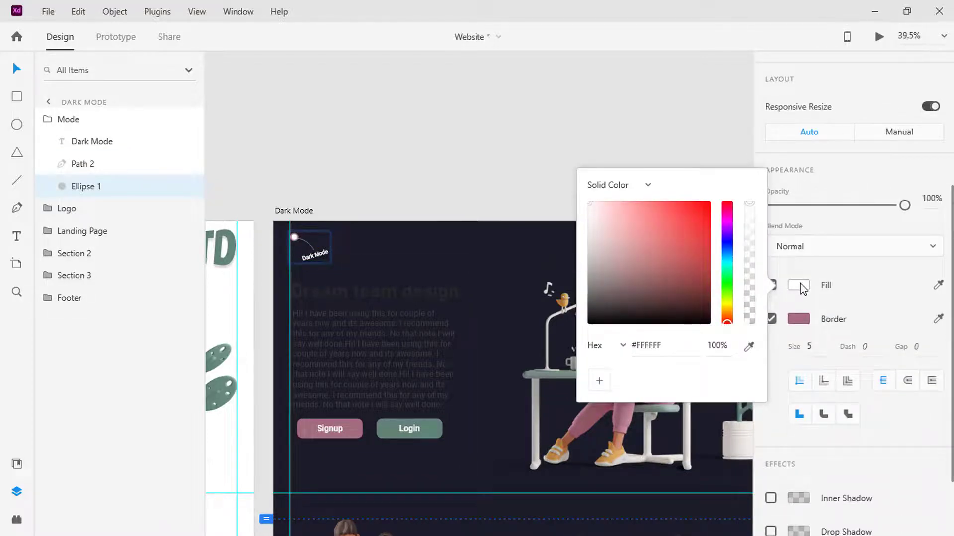
left_click(47, 119)
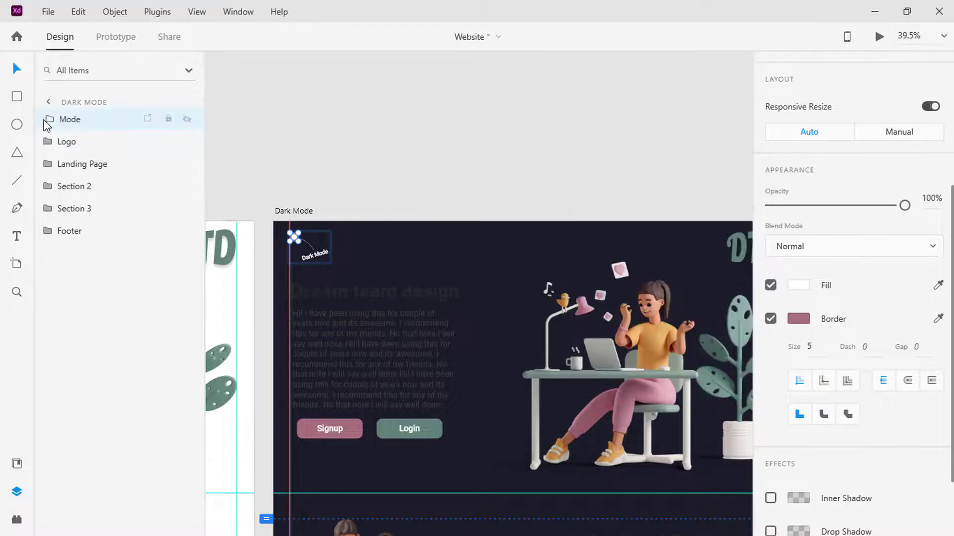
left_click(47, 120)
scroll(462, 284, "up", 3)
Make the Dream team design heading white #FFFFFF.
left_click_drag(462, 284, 432, 204)
scroll(704, 299, "down", 5)
left_click(48, 164)
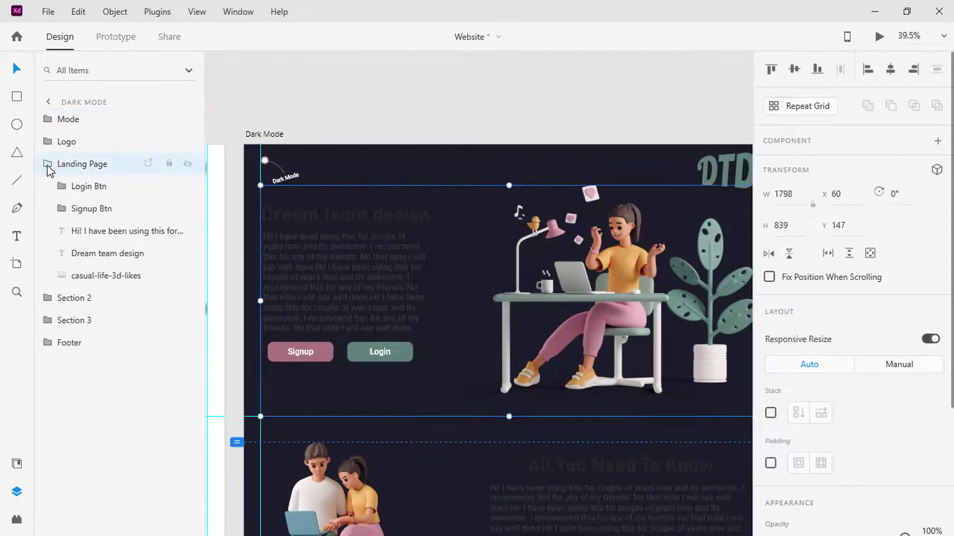
left_click(85, 254)
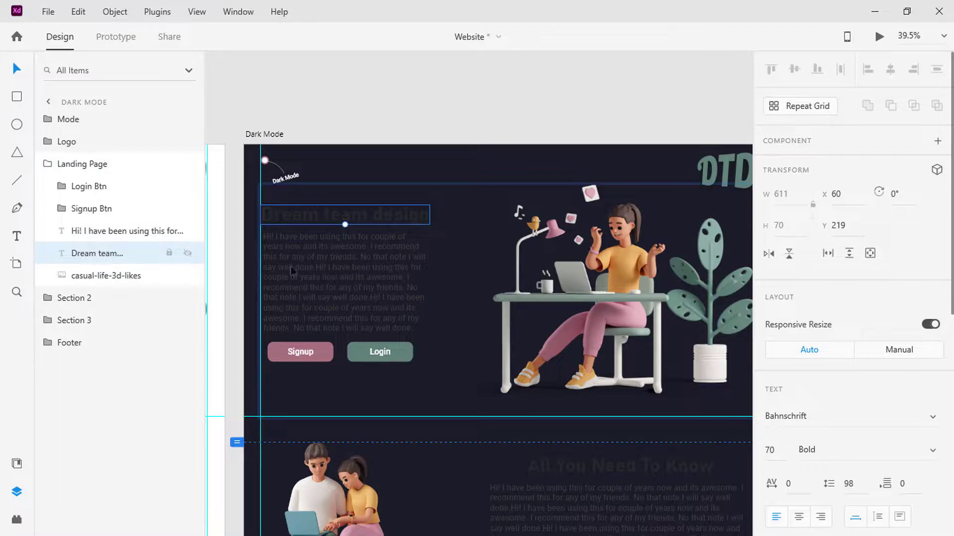
scroll(855, 325, "down", 6)
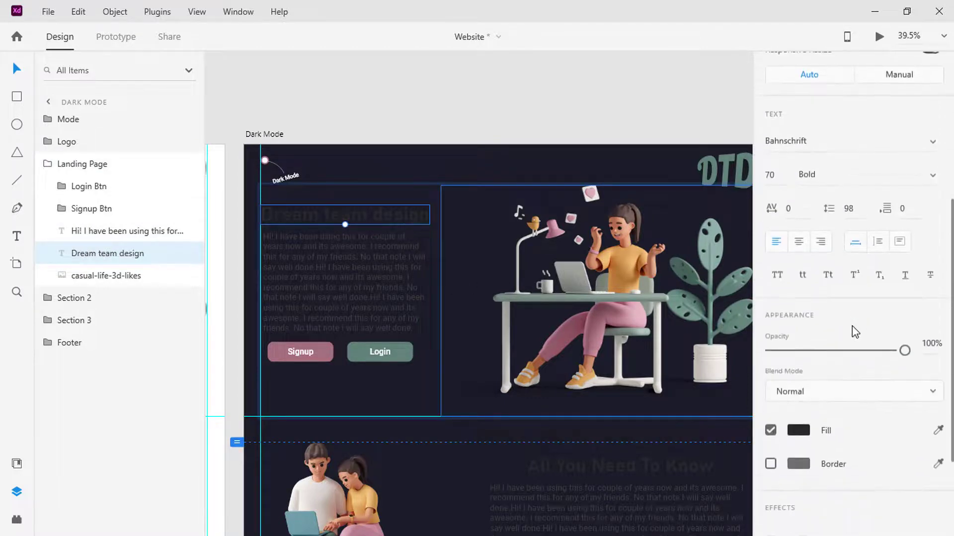
left_click(807, 417)
type("ff")
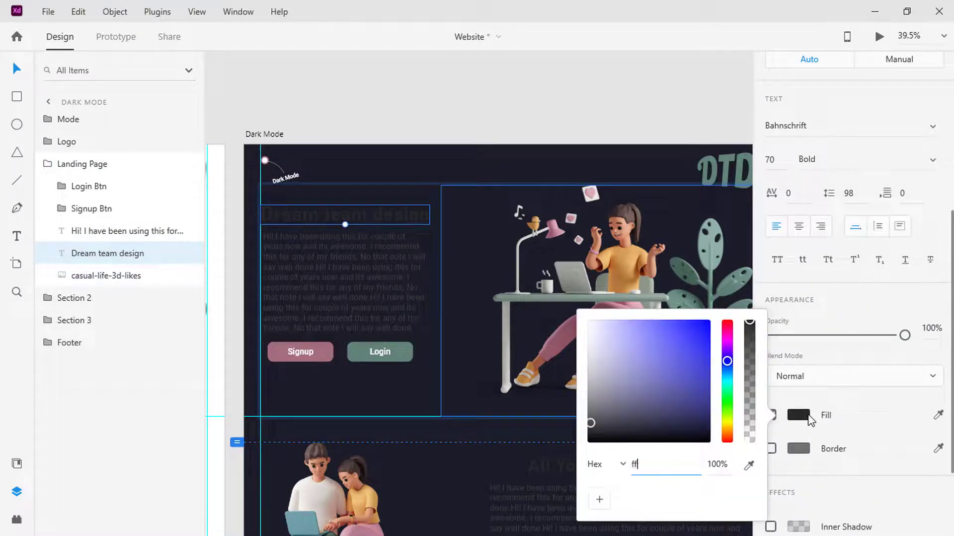
type("f")
key("Return")
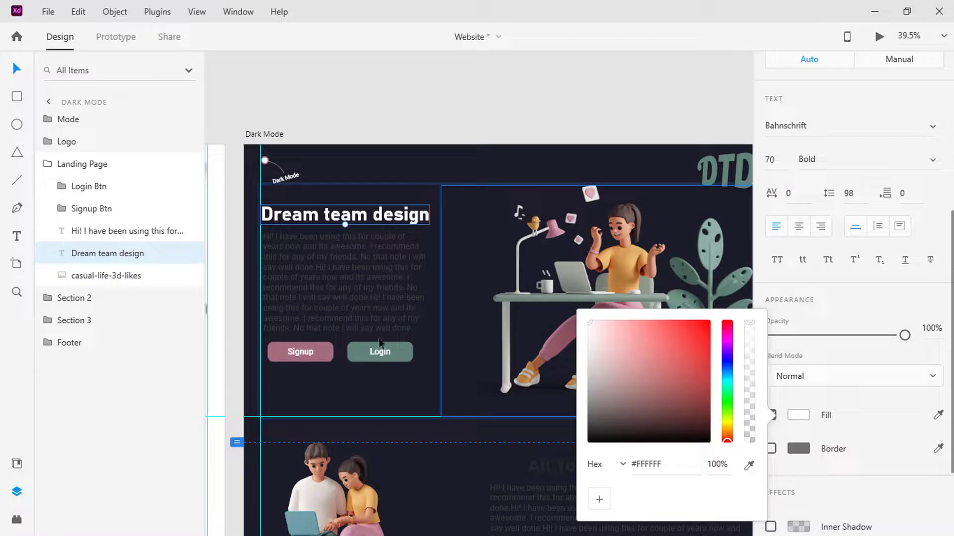
Set the landing paragraph fill to white at 80% opacity.
left_click(123, 231)
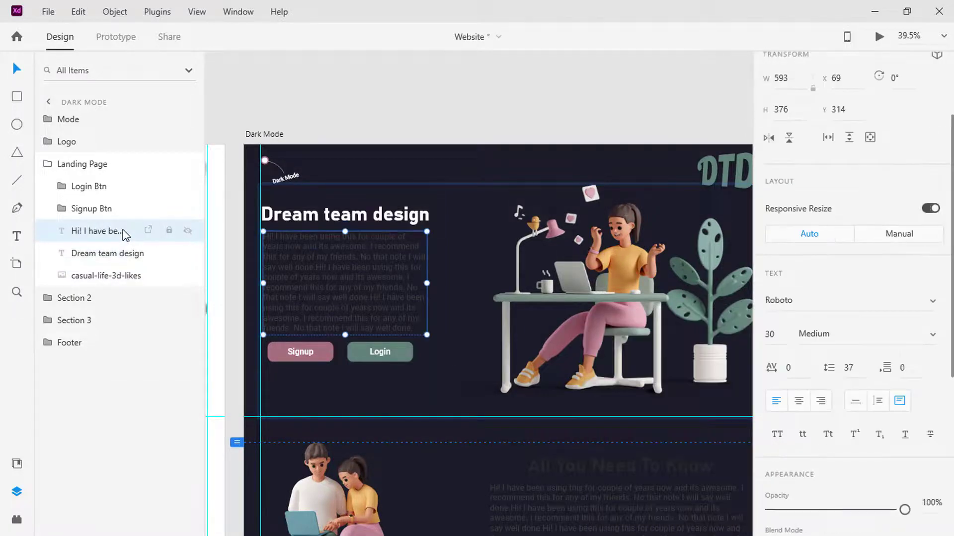
scroll(889, 338, "down", 5)
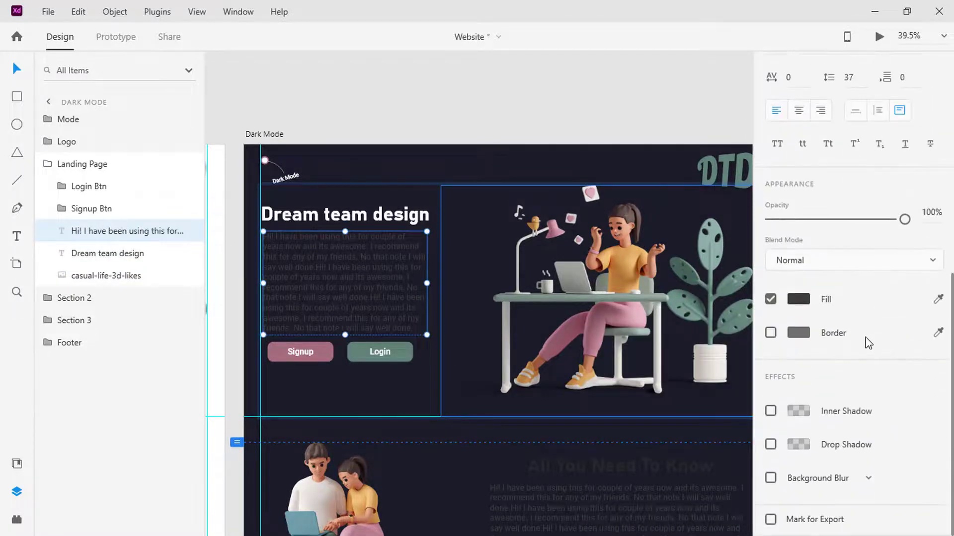
left_click(796, 300)
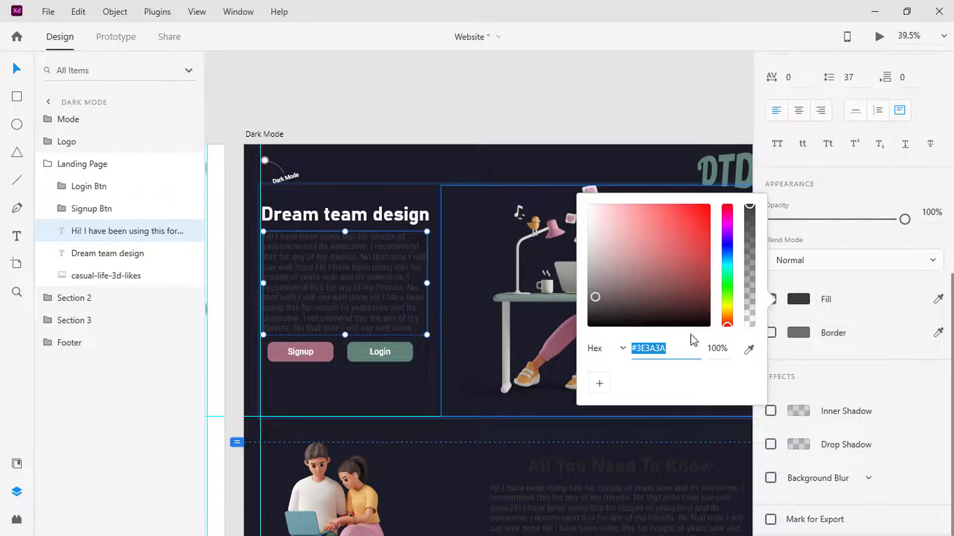
type("ff")
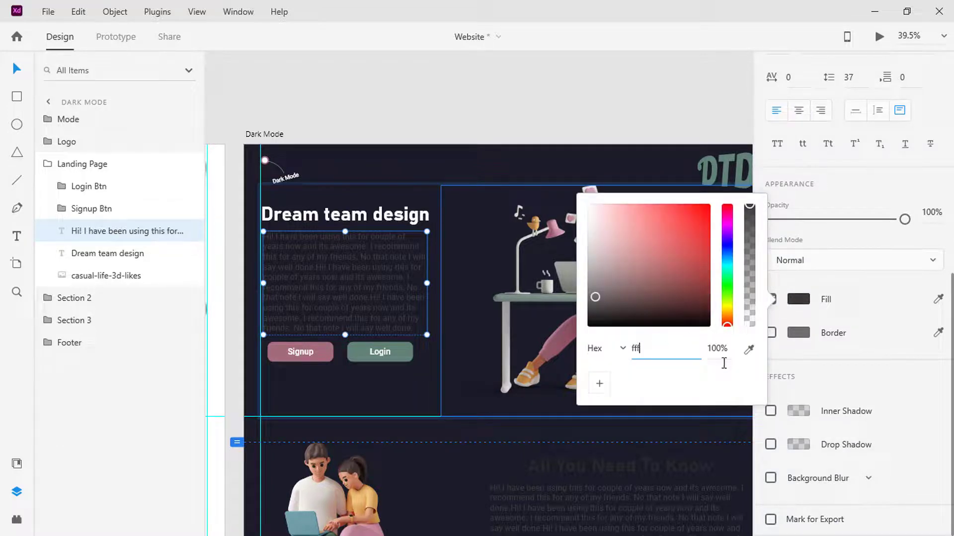
type("f")
left_click(724, 350)
key("Return")
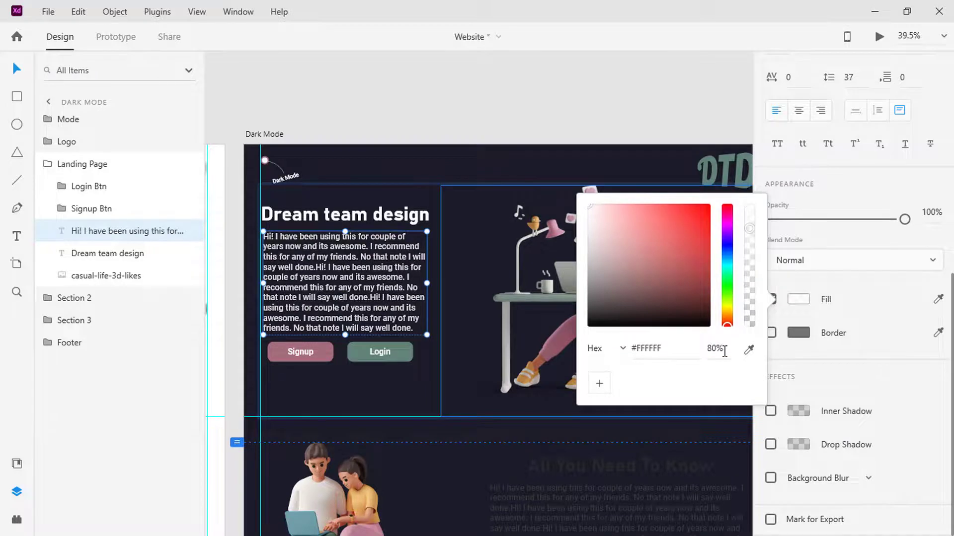
left_click(51, 168)
left_click(51, 169)
scroll(479, 312, "down", 3)
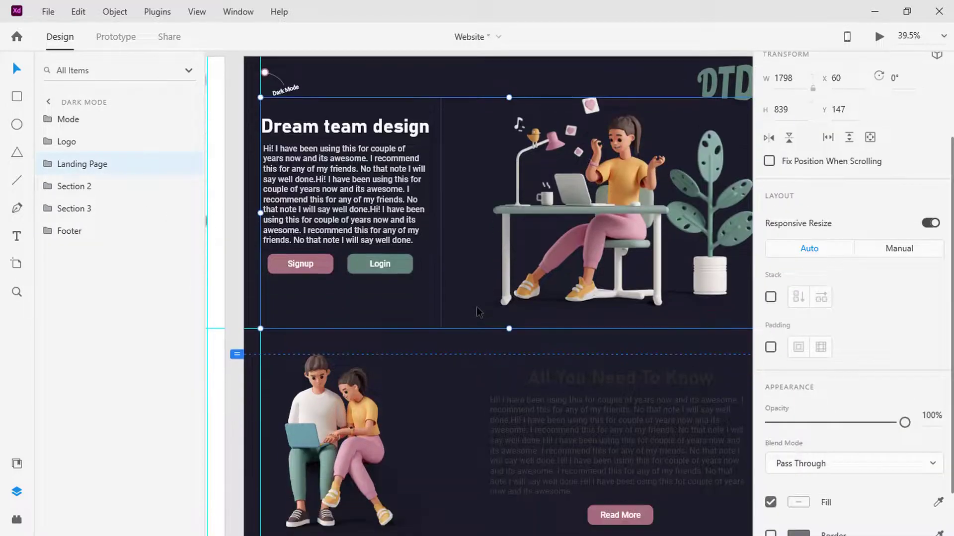
scroll(480, 312, "down", 1)
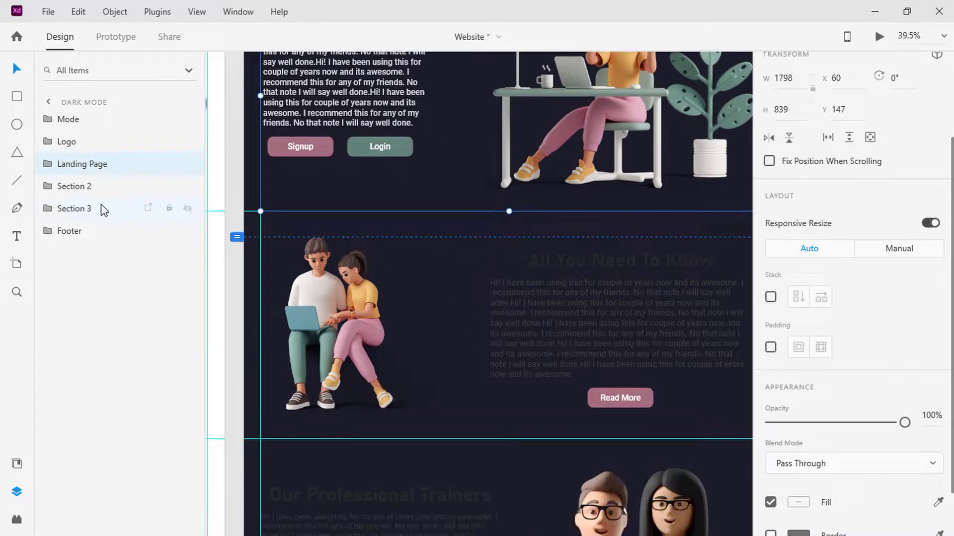
Make the All You Need To Know heading in Section 2 white.
left_click(49, 187)
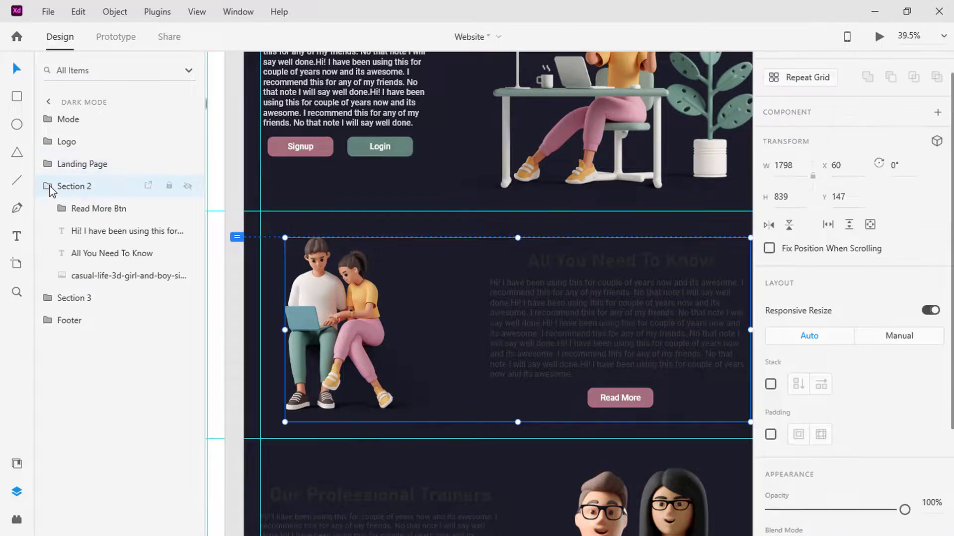
left_click(162, 263)
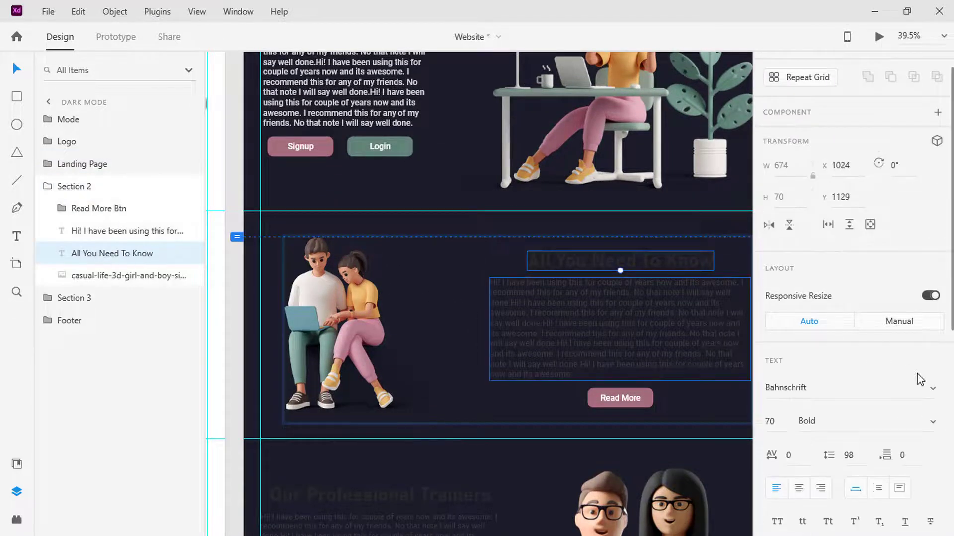
scroll(911, 380, "down", 5)
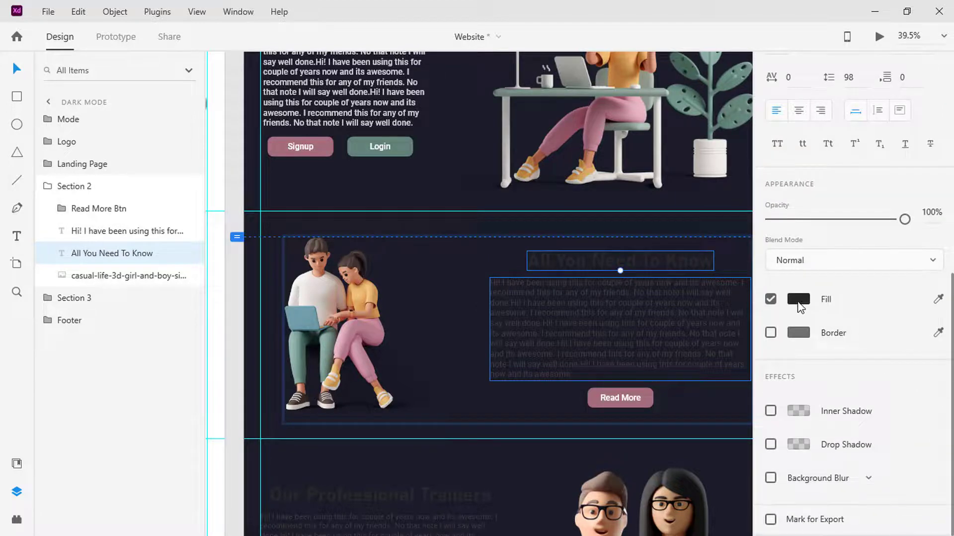
left_click(799, 304)
type("ff")
key("Return")
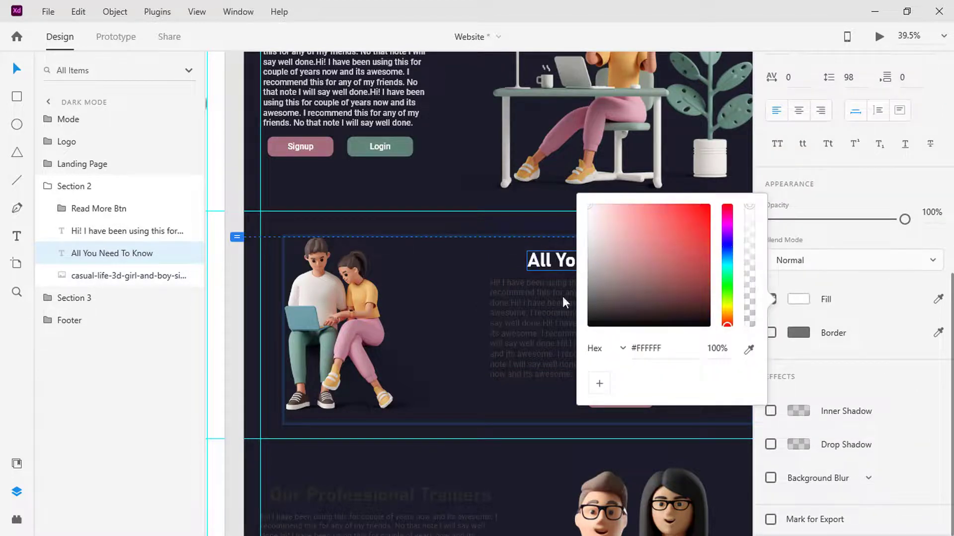
Set the Section 2 paragraph fill to white #FFFFFF at 80% opacity.
left_click(129, 233)
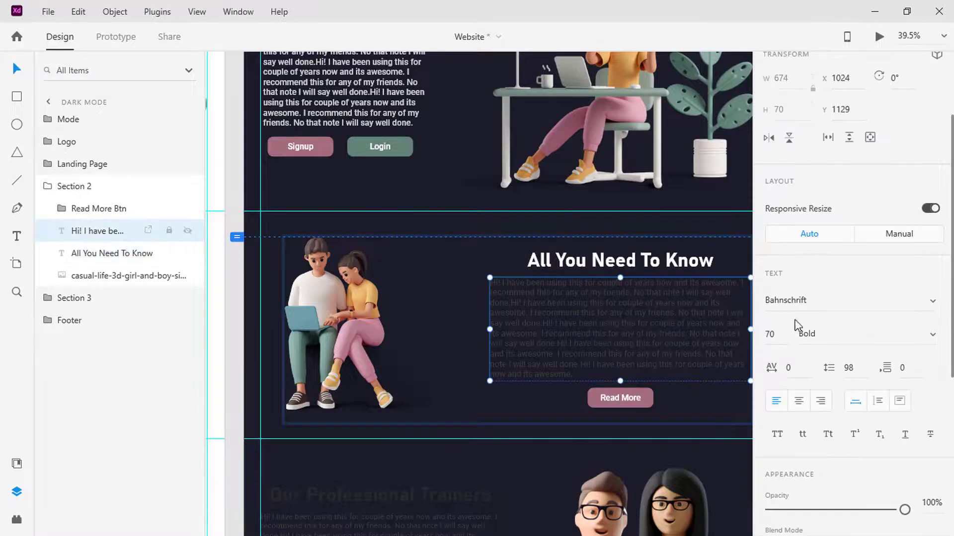
scroll(889, 331, "down", 5)
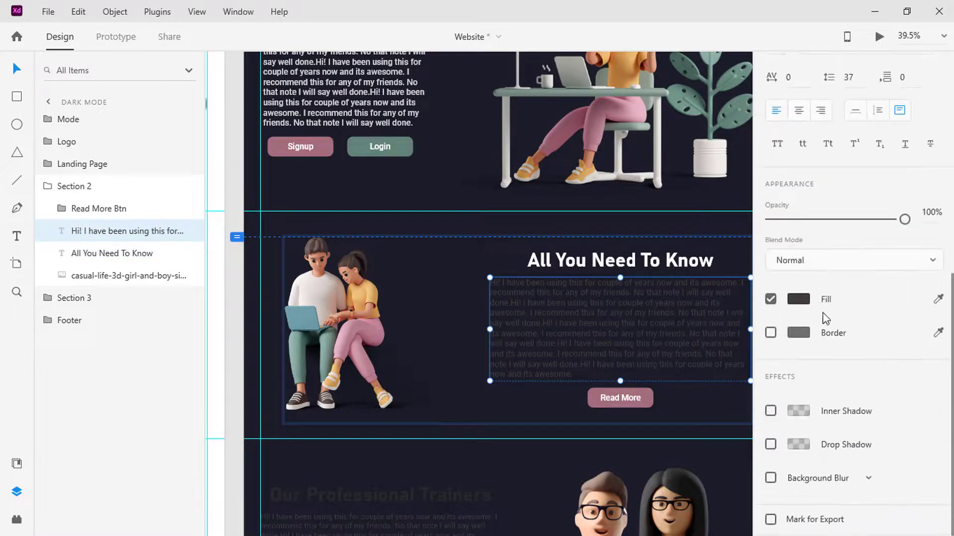
left_click(798, 299)
type("fff")
left_click(715, 348)
type("80")
key("Return")
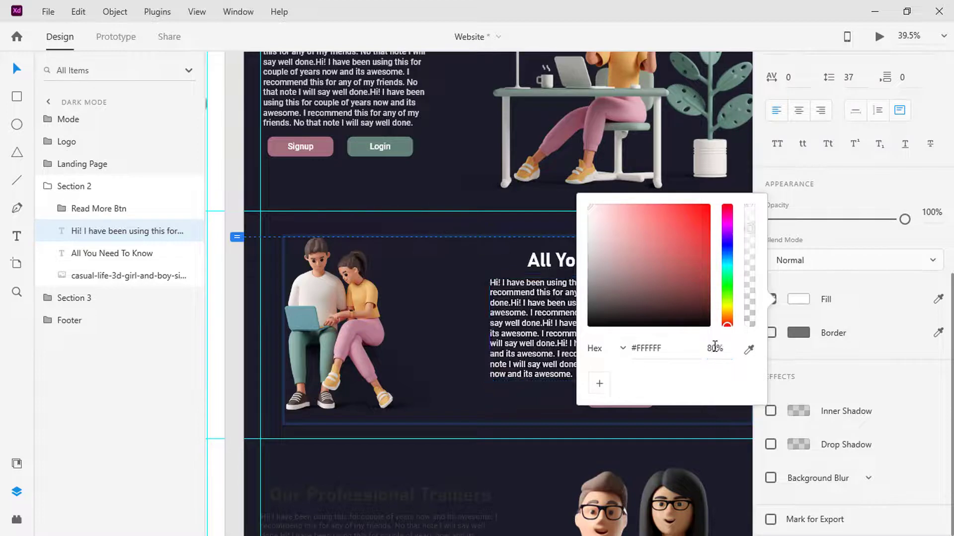
left_click(47, 186)
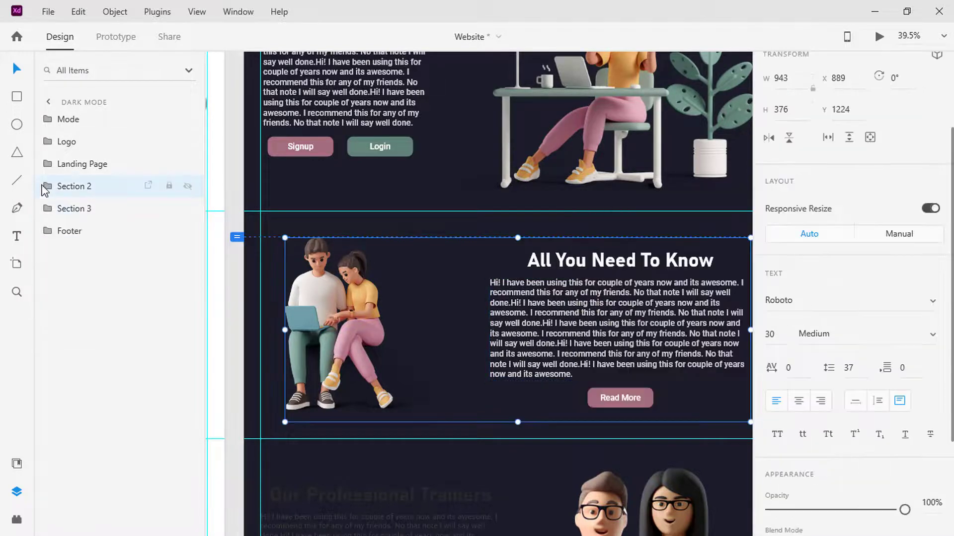
Replace the Our Professional Trainers heading's fill with white #FFF.
left_click(71, 215)
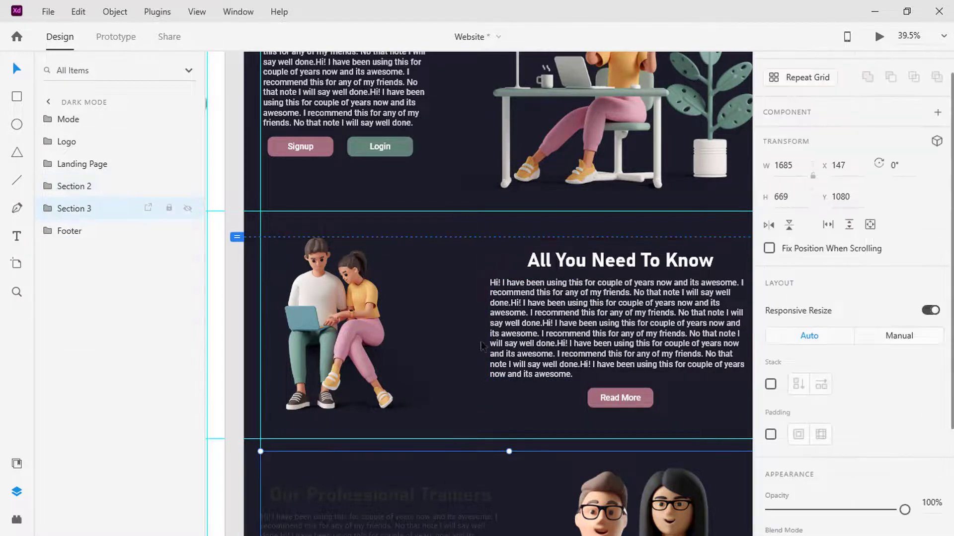
scroll(481, 396, "down", 5)
scroll(487, 350, "down", 4)
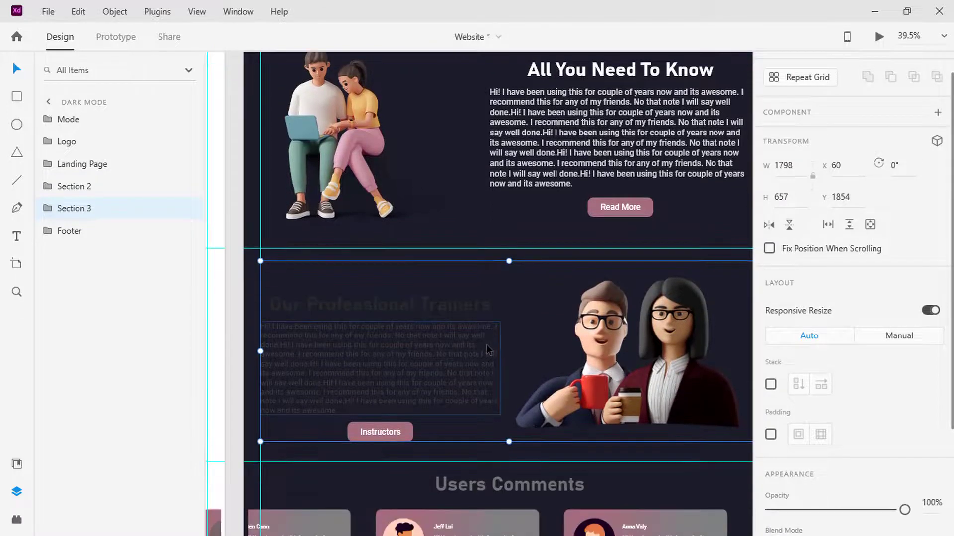
left_click(48, 209)
left_click(95, 233)
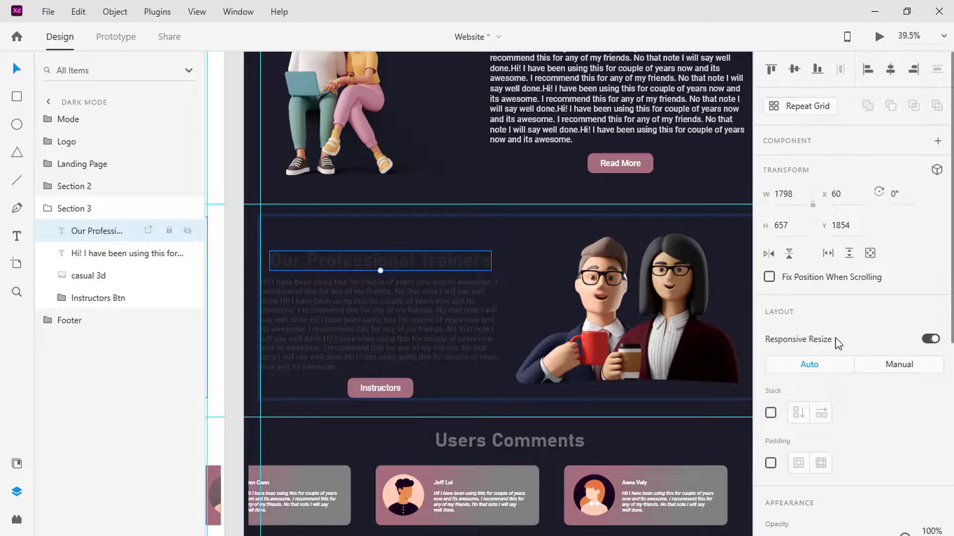
scroll(835, 342, "down", 6)
scroll(840, 346, "up", 1)
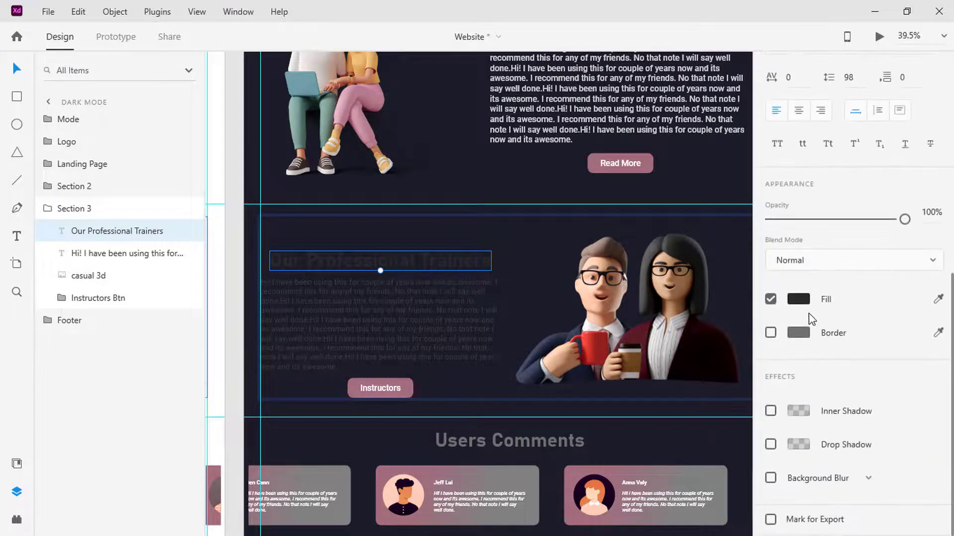
left_click(800, 300)
double_click(649, 348)
key("BackSpace")
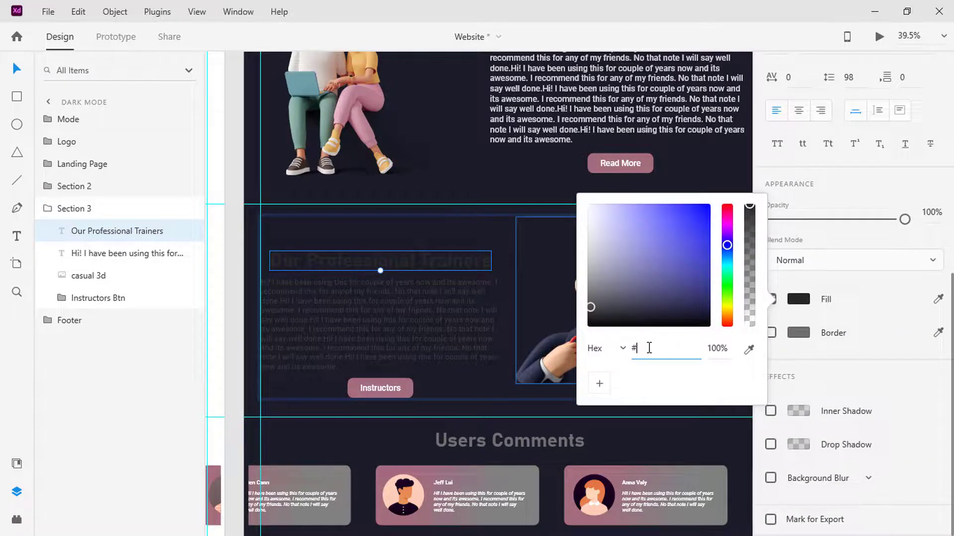
type("fff")
key("Return")
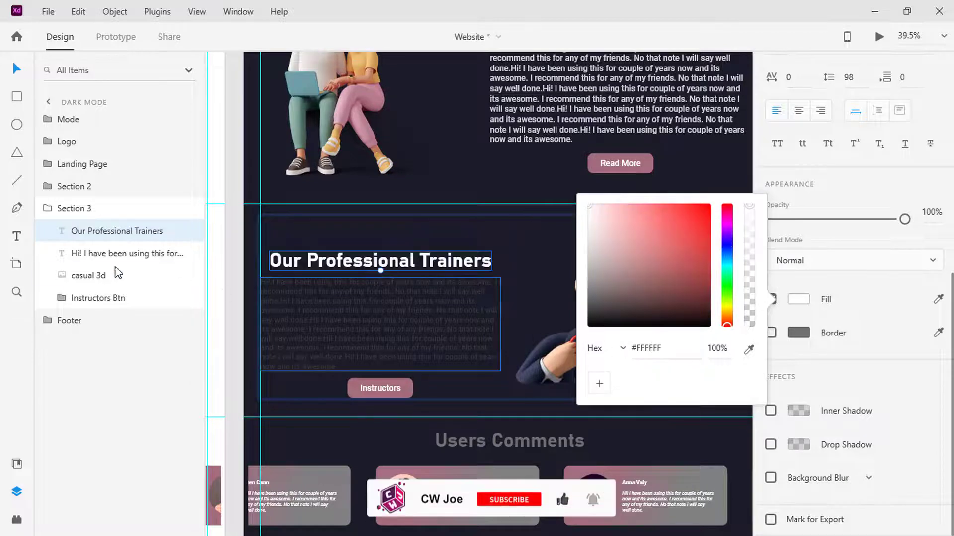
Set the trainers paragraph fill to white at 80% opacity.
left_click(89, 256)
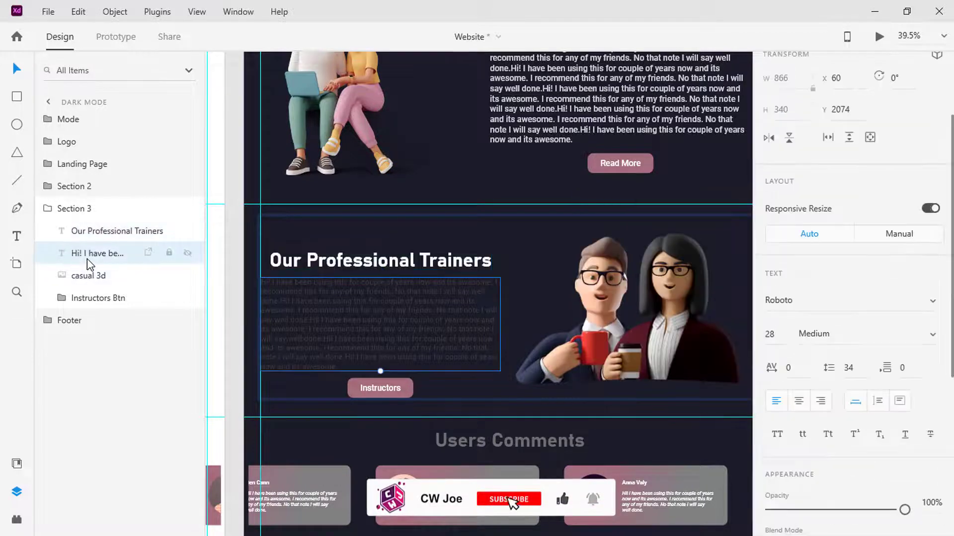
scroll(798, 293, "down", 11)
left_click(799, 299)
type("f")
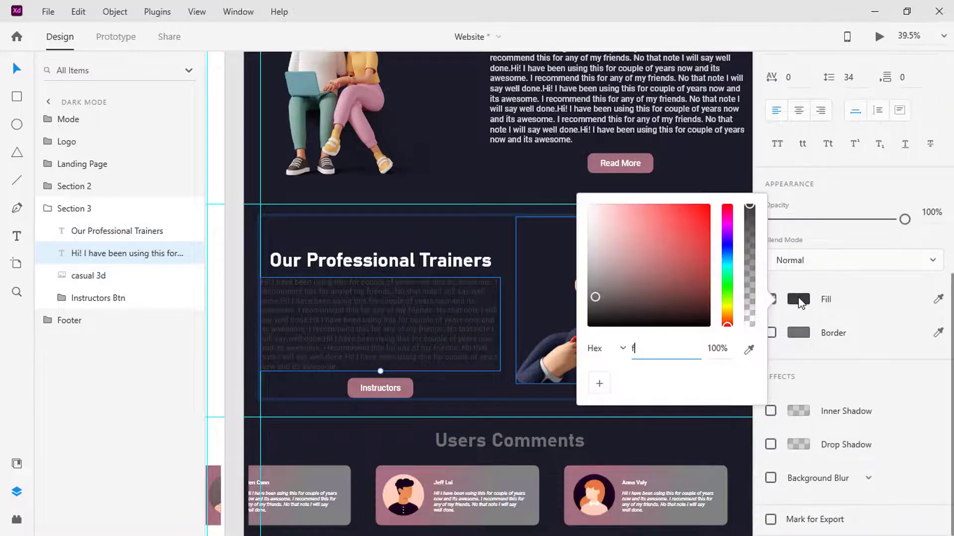
key("Return")
left_click(715, 348)
type("80")
key("Return")
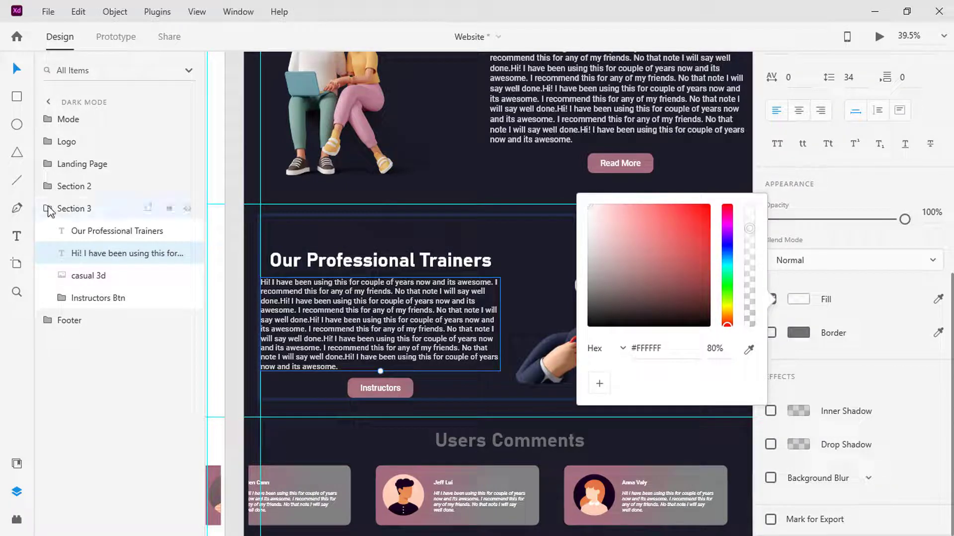
left_click(60, 210)
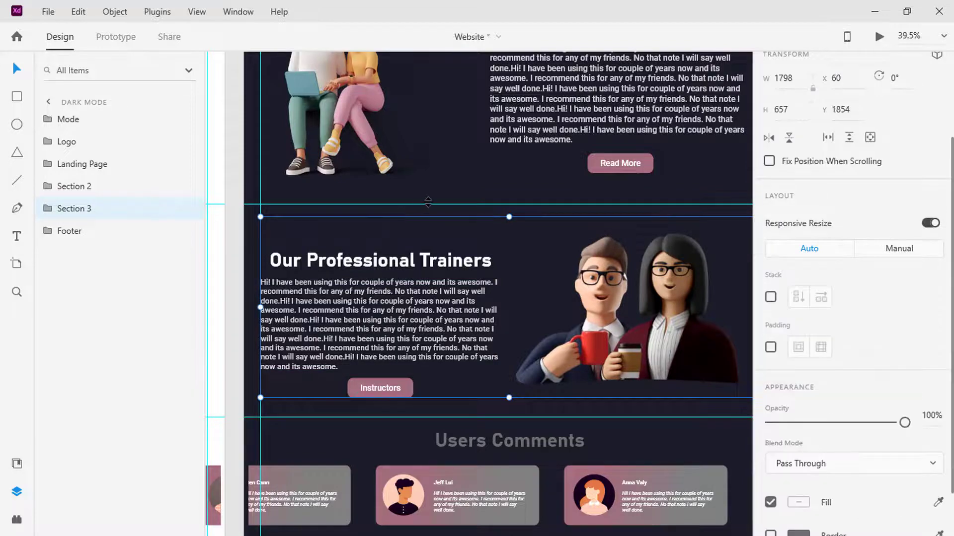
Zoom onto the Light Mode artboard and select the toggle circle inside its group.
scroll(443, 205, "down", 5)
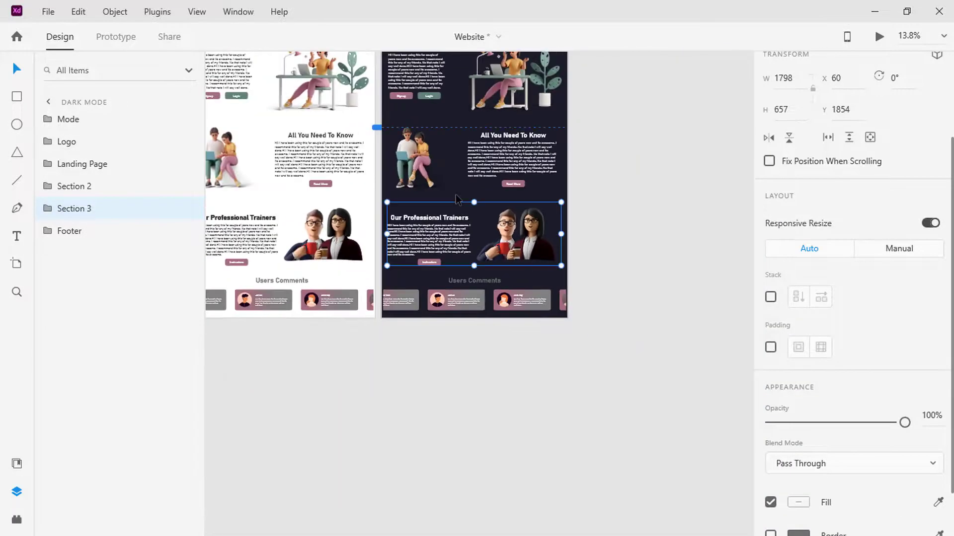
scroll(458, 200, "left", 3)
scroll(648, 207, "up", 3)
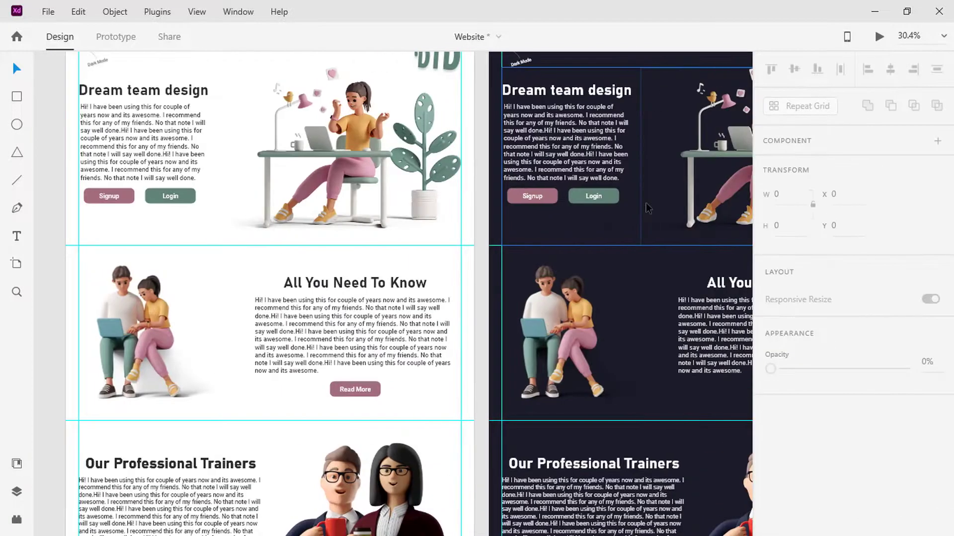
scroll(648, 208, "up", 3)
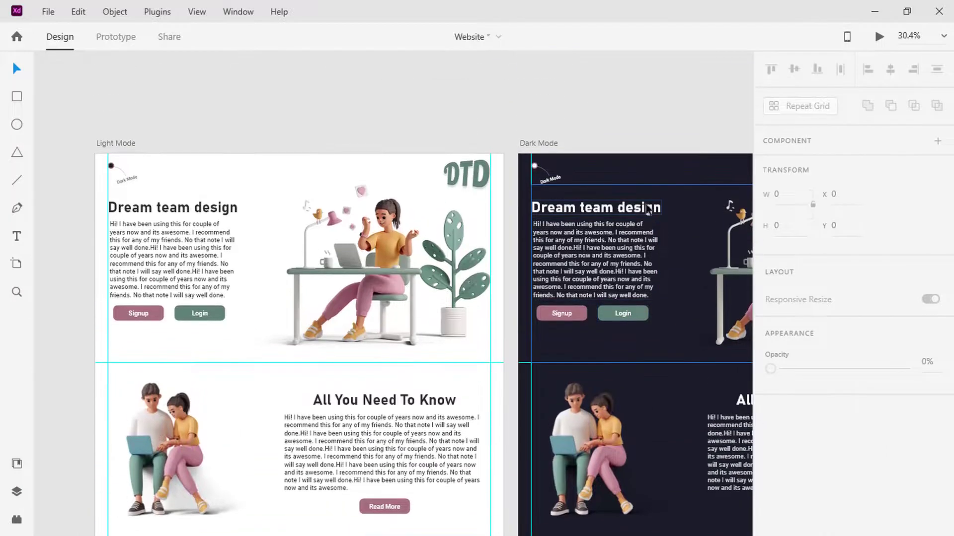
scroll(159, 214, "left", 2)
scroll(164, 179, "up", 3)
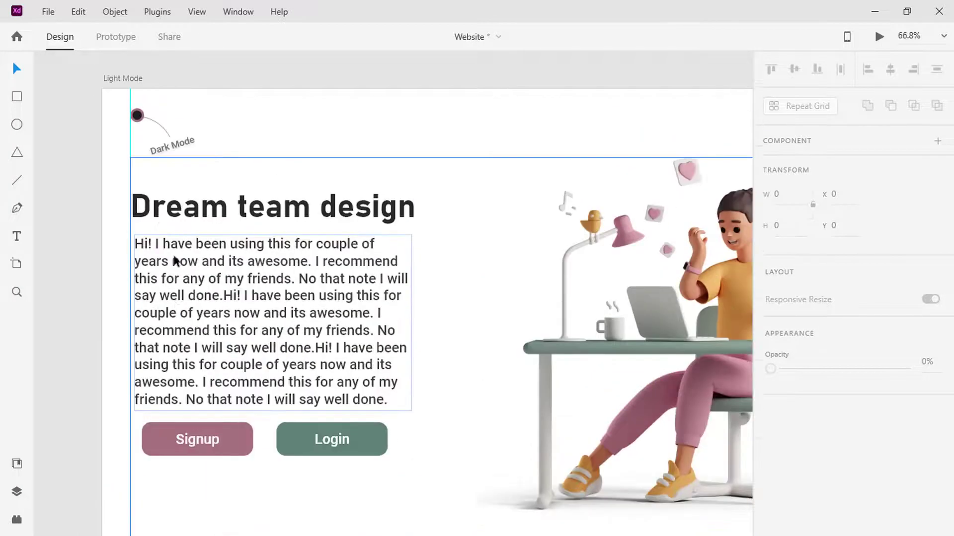
double_click(138, 161)
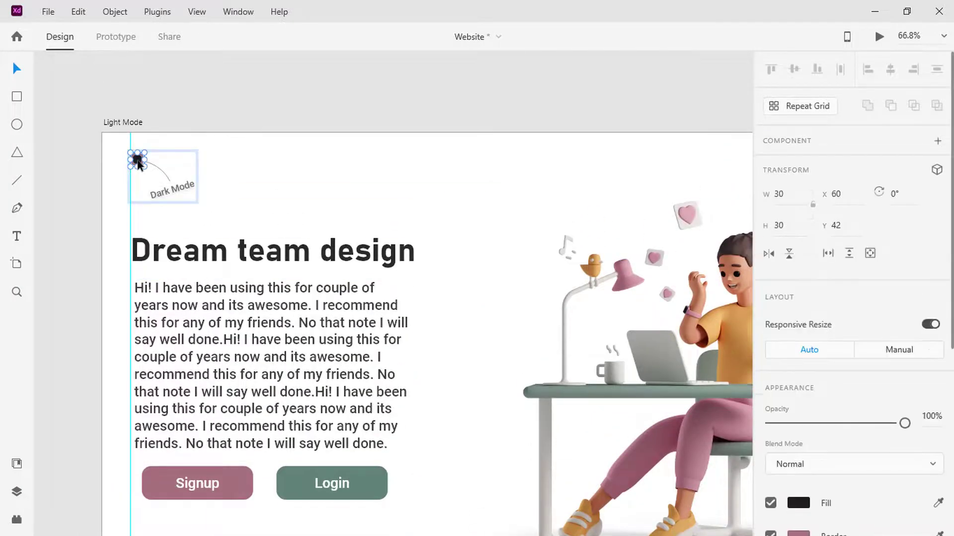
left_click(133, 39)
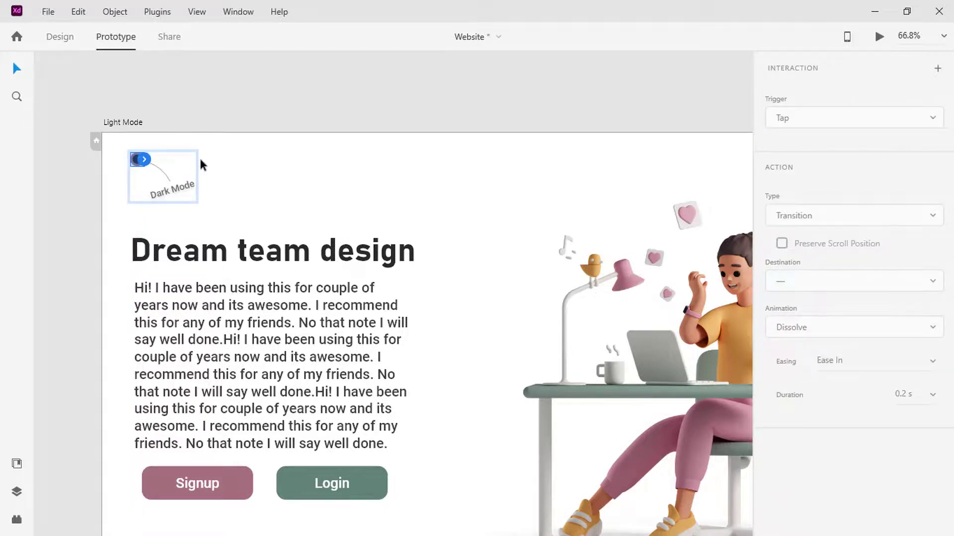
Link the Light Mode toggle's tap to Dark Mode with Ease In-Out easing, 0.8 s duration.
scroll(203, 165, "down", 5)
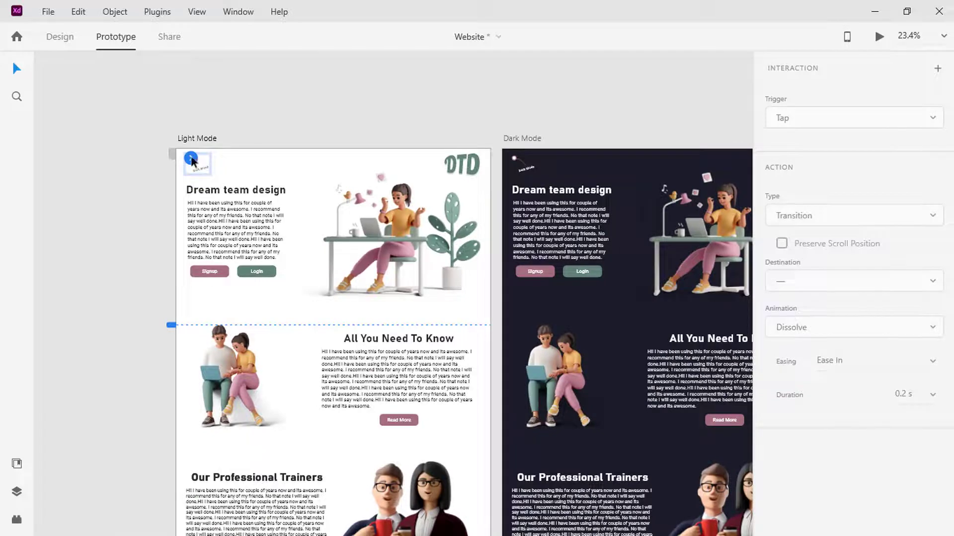
left_click_drag(191, 158, 560, 298)
left_click_drag(526, 141, 541, 211)
scroll(401, 405, "down", 3)
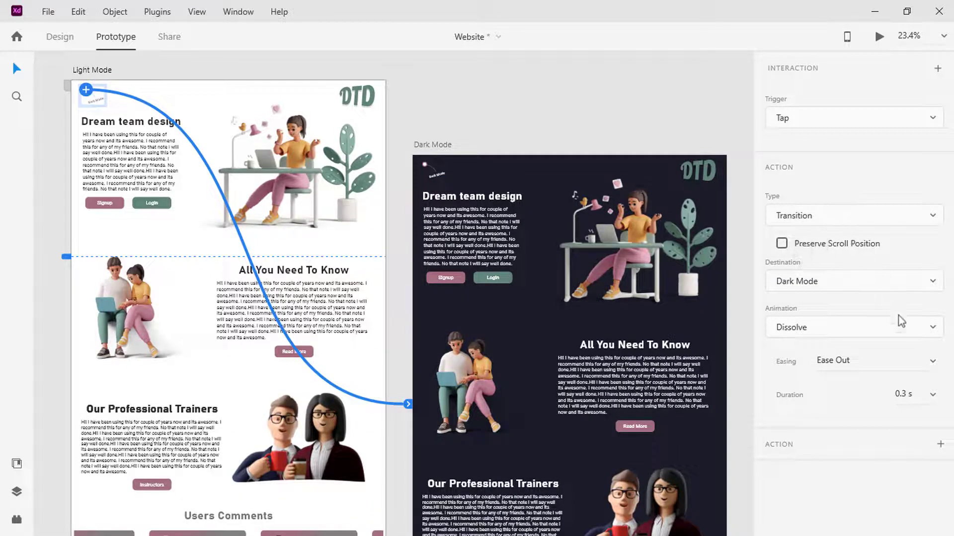
left_click(931, 366)
left_click(893, 414)
type(".8")
left_click(526, 132)
Link the Dark Mode toggle back to the Light Mode artboard with the same transition.
scroll(526, 132, "up", 3)
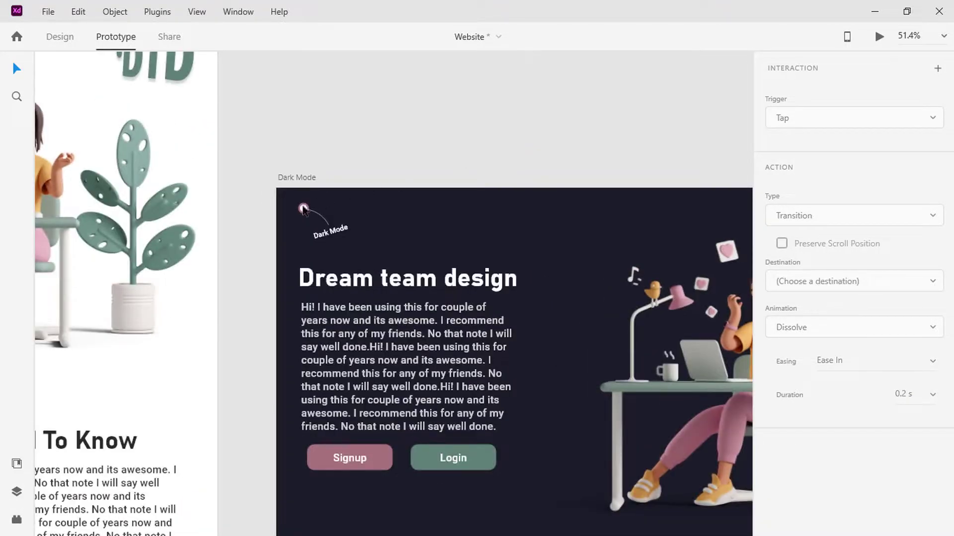
scroll(304, 209, "down", 3)
scroll(310, 214, "left", 2)
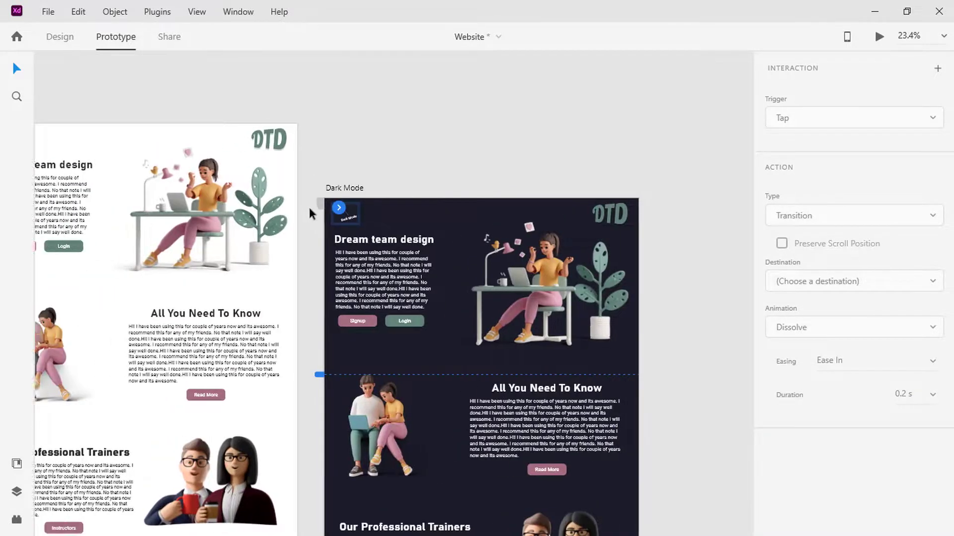
scroll(310, 213, "left", 3)
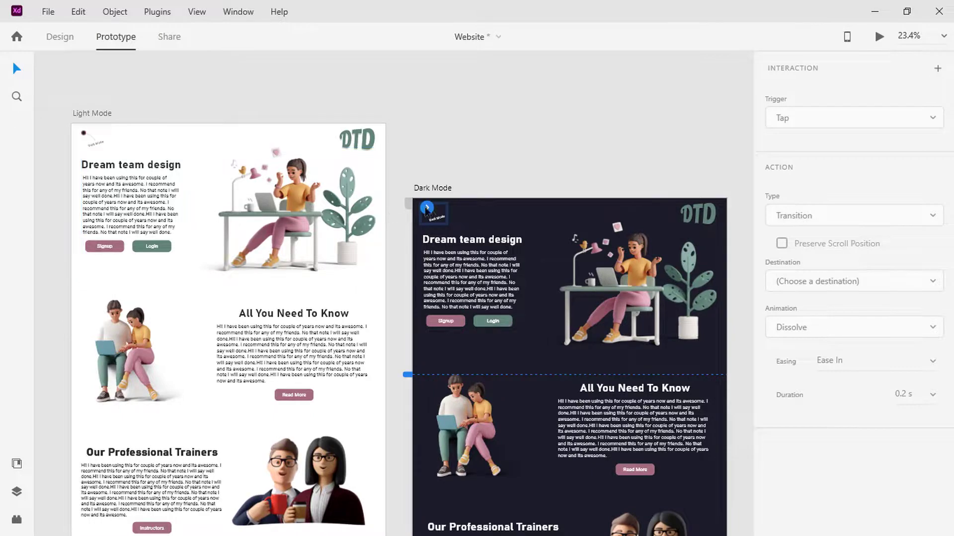
left_click_drag(266, 301, 265, 300)
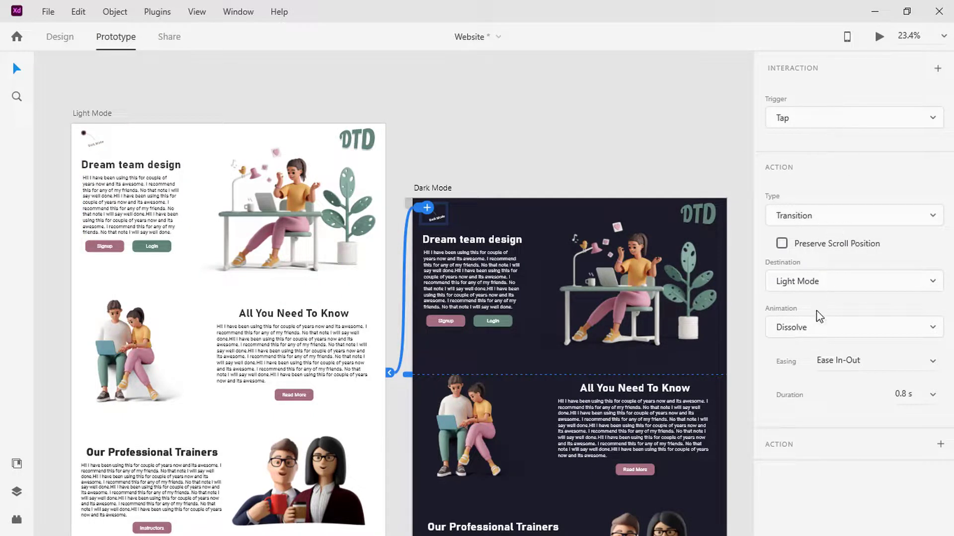
left_click(468, 119)
scroll(469, 121, "down", 3)
scroll(468, 125, "down", 2)
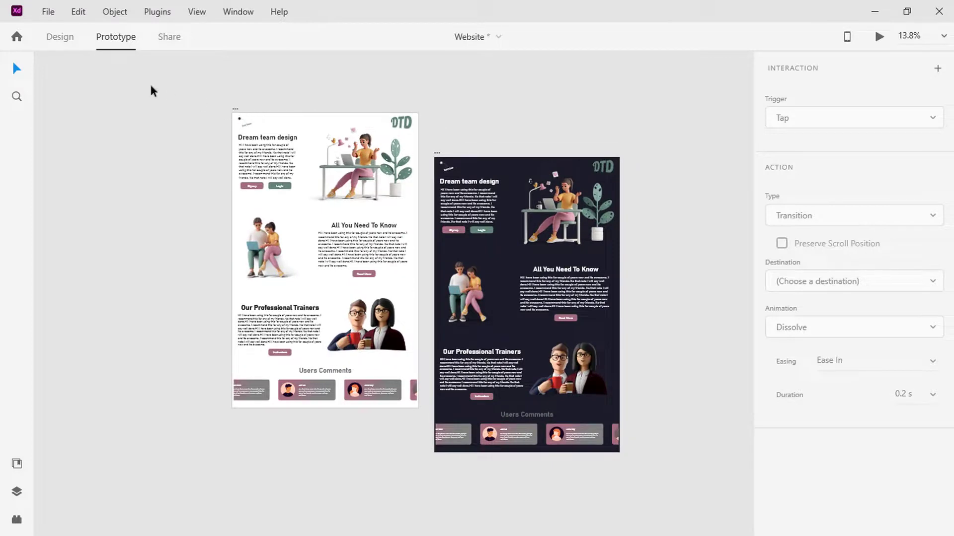
Start a desktop preview from the Light Mode artboard in Design view.
left_click(70, 41)
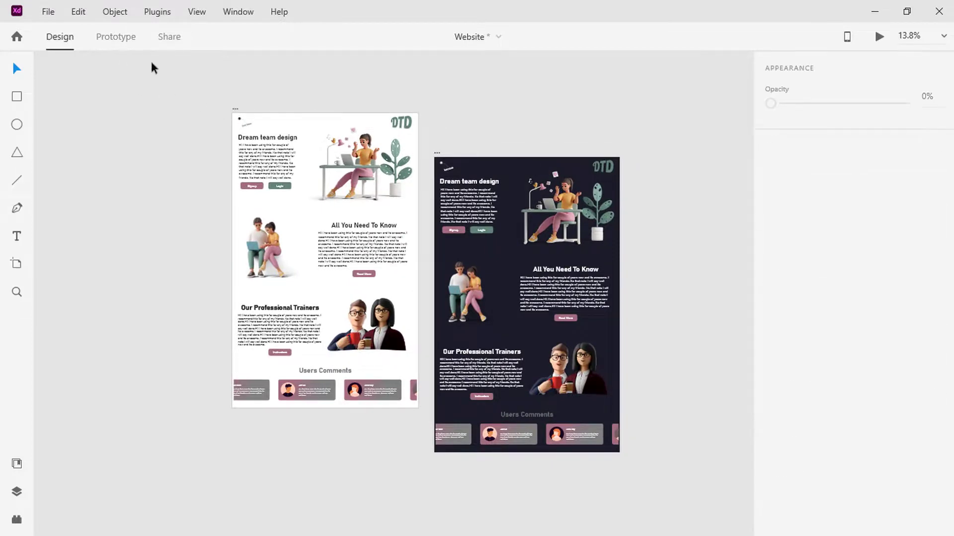
left_click(238, 113)
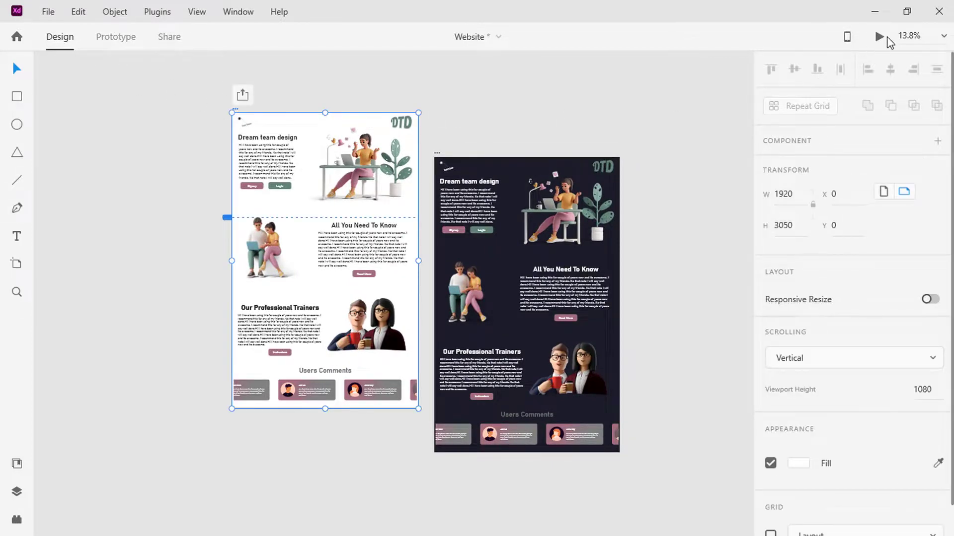
left_click(879, 36)
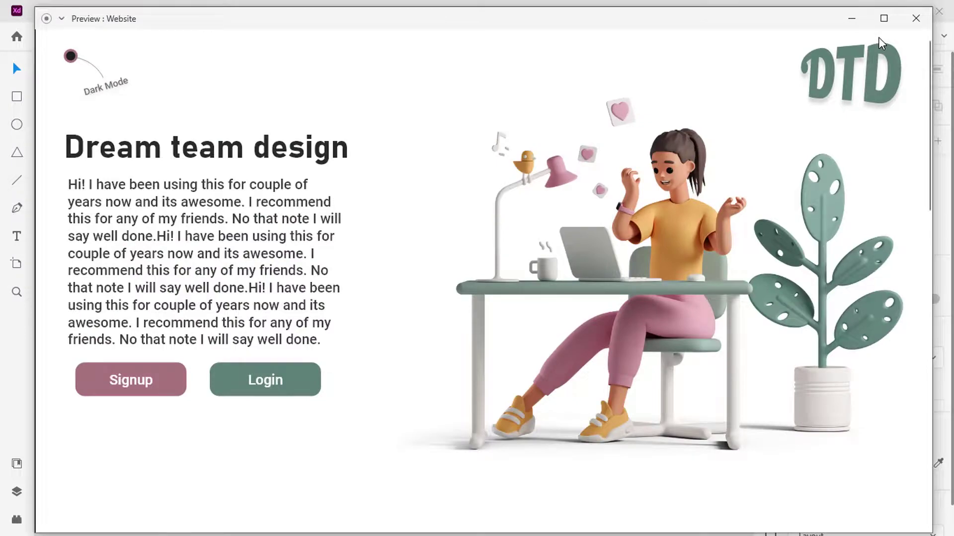
Scroll the preview, slide the Users Comments cards, then toggle the page to dark mode.
scroll(846, 96, "down", 15)
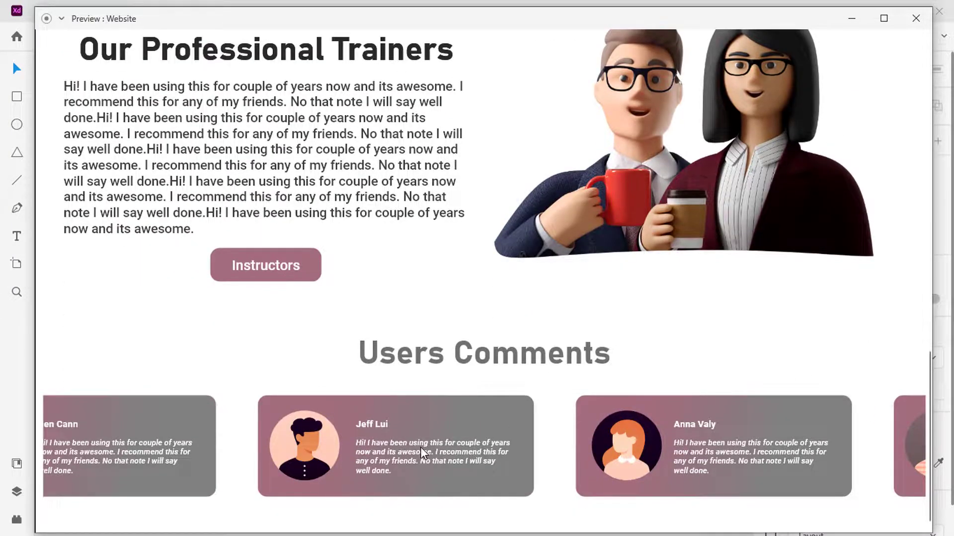
left_click_drag(420, 447, 588, 491)
scroll(580, 484, "up", 8)
scroll(575, 474, "up", 5)
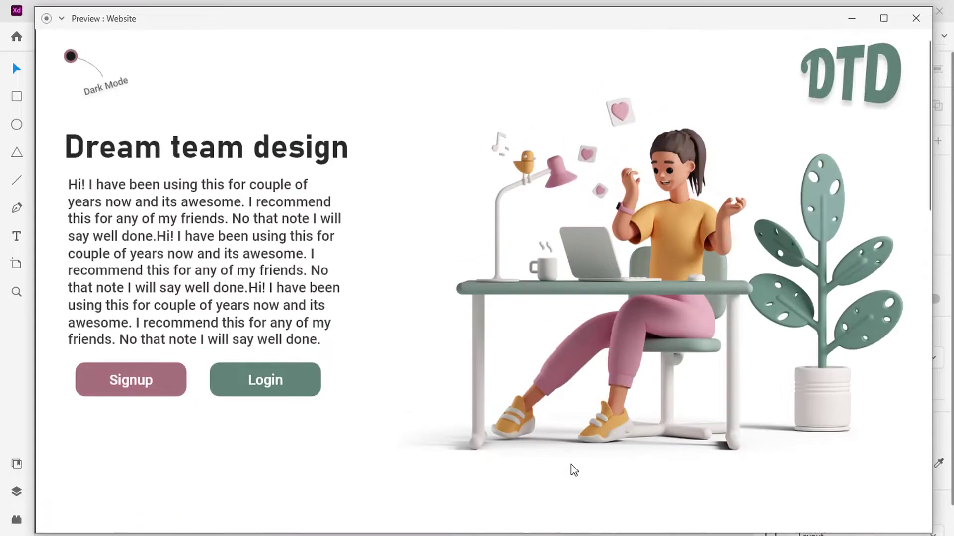
left_click(70, 58)
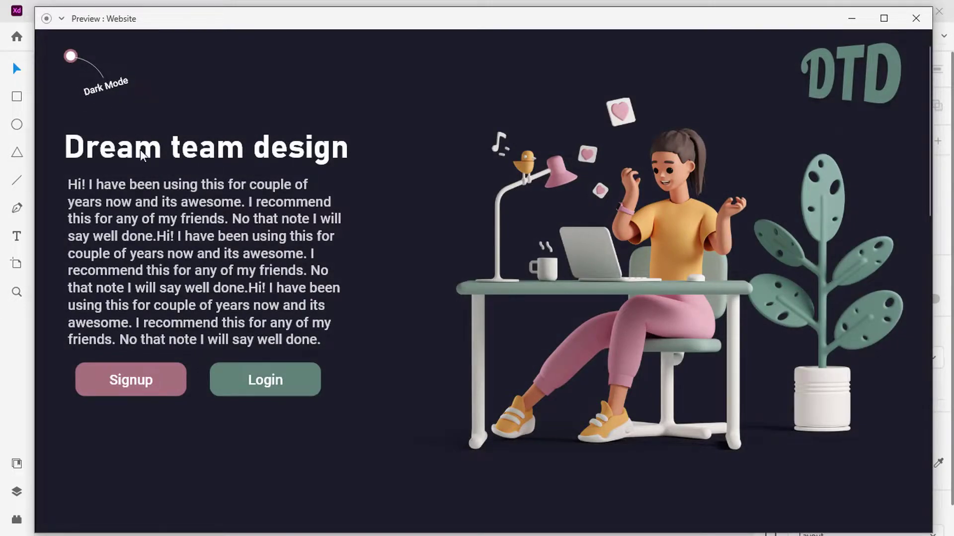
scroll(138, 148, "down", 15)
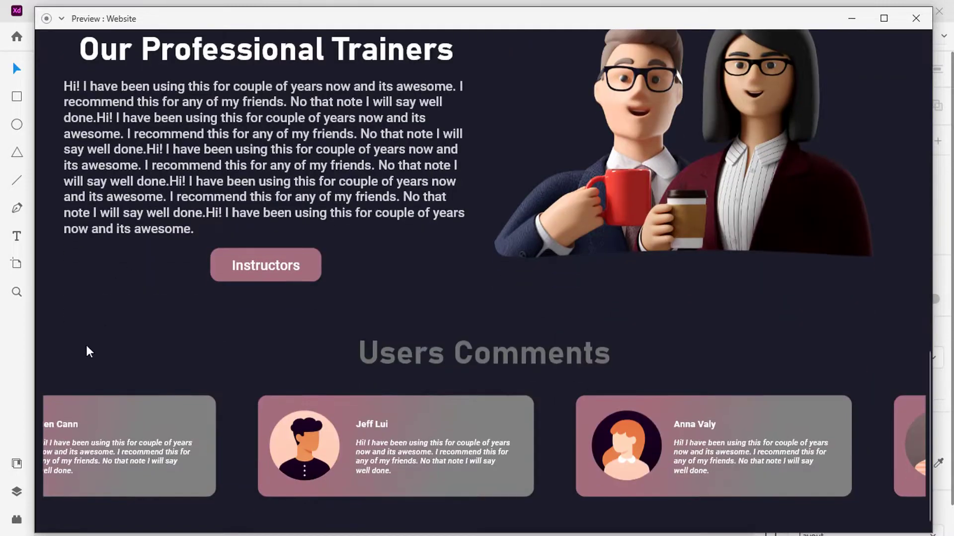